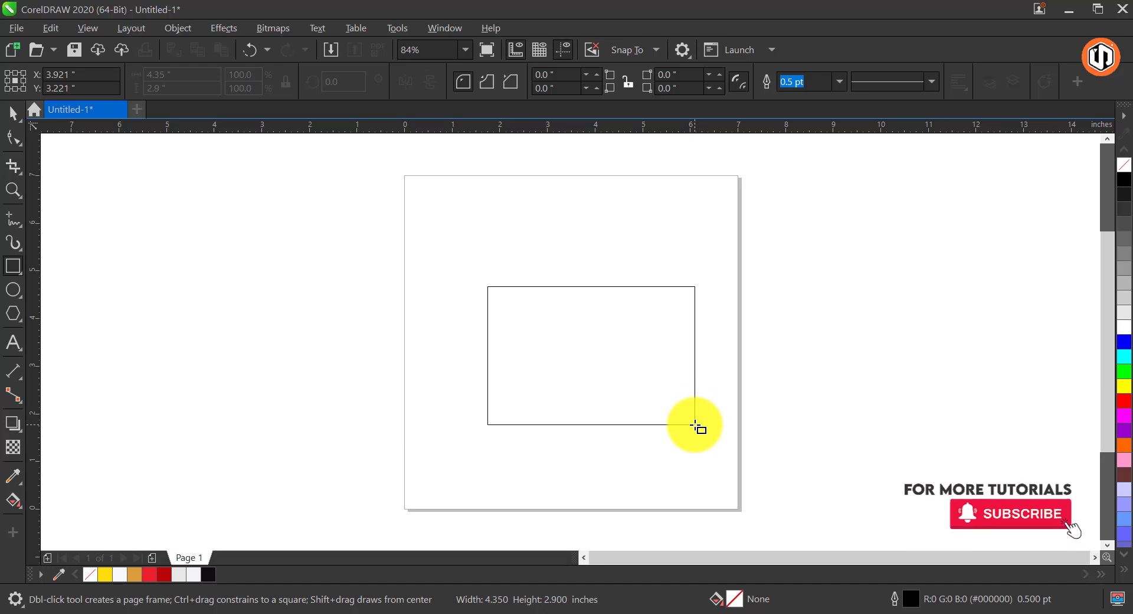
Draw a page-centred rectangle about 4.24 by 3.01 inches with upper corners rounded about 0.273 inches and the lower-right corner about 1.506 inches.
{"action": "left_click_drag", "start_coordinate": [693, 432], "coordinate": [692, 434]}
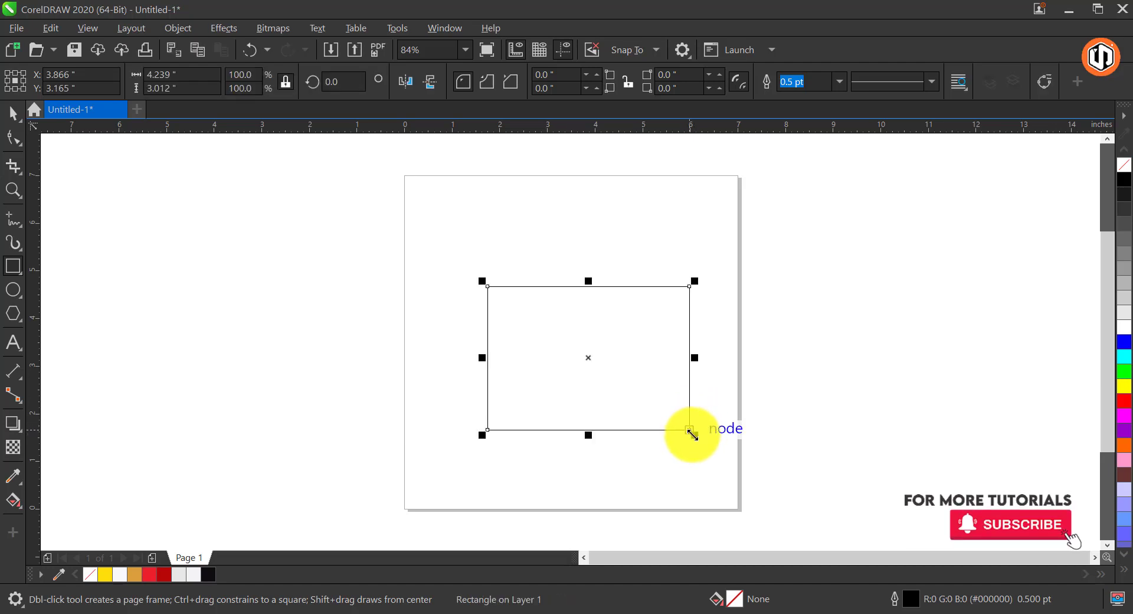
{"action": "key", "text": "p"}
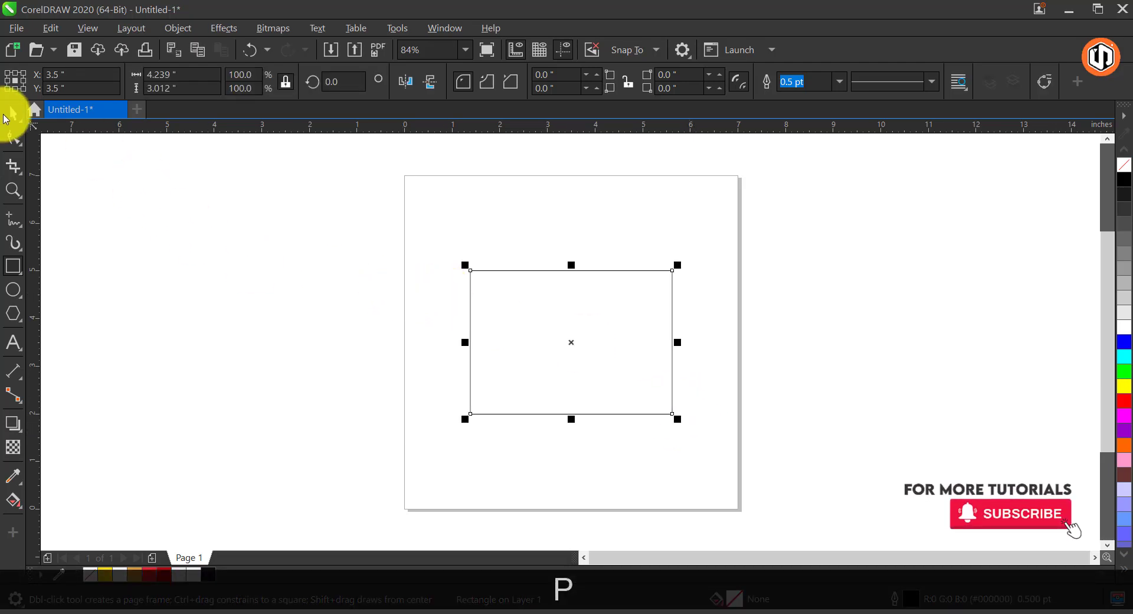
{"action": "left_click", "coordinate": [13, 137]}
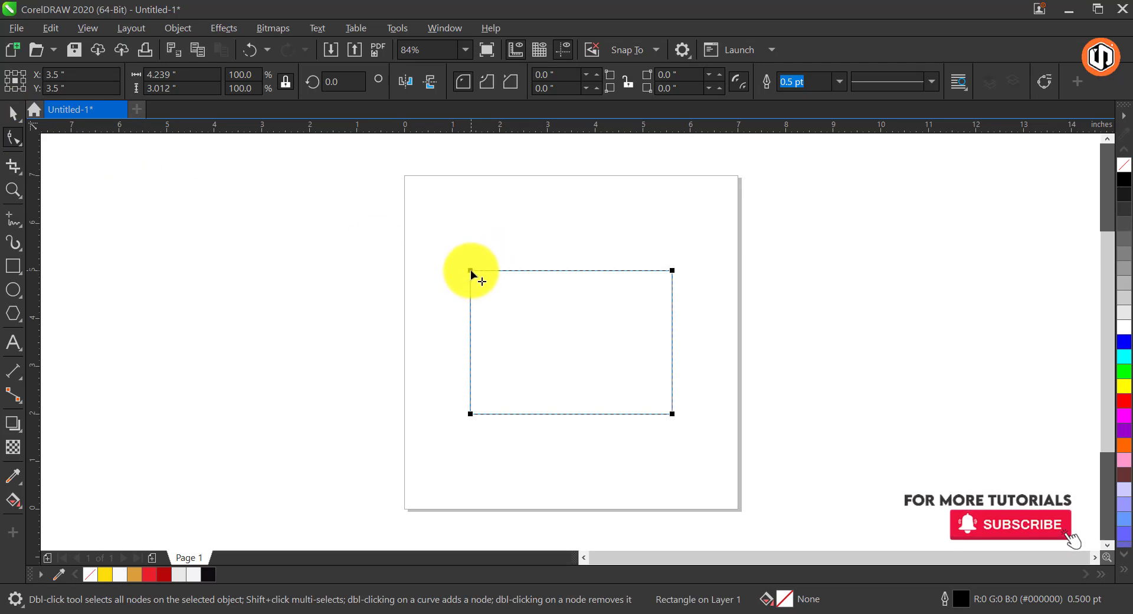
{"action": "left_click_drag", "start_coordinate": [472, 274], "coordinate": [477, 282]}
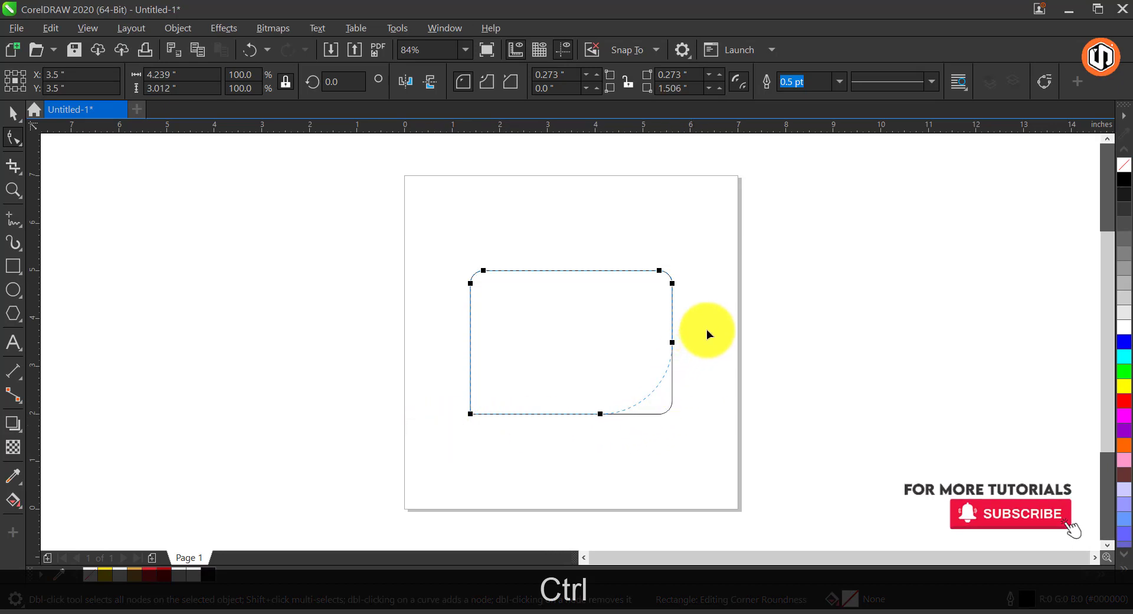
Skew the rounded shape vertically by about 7.3 degrees so that its right side rises.
{"action": "key", "text": "space"}
{"action": "left_click", "coordinate": [672, 330]}
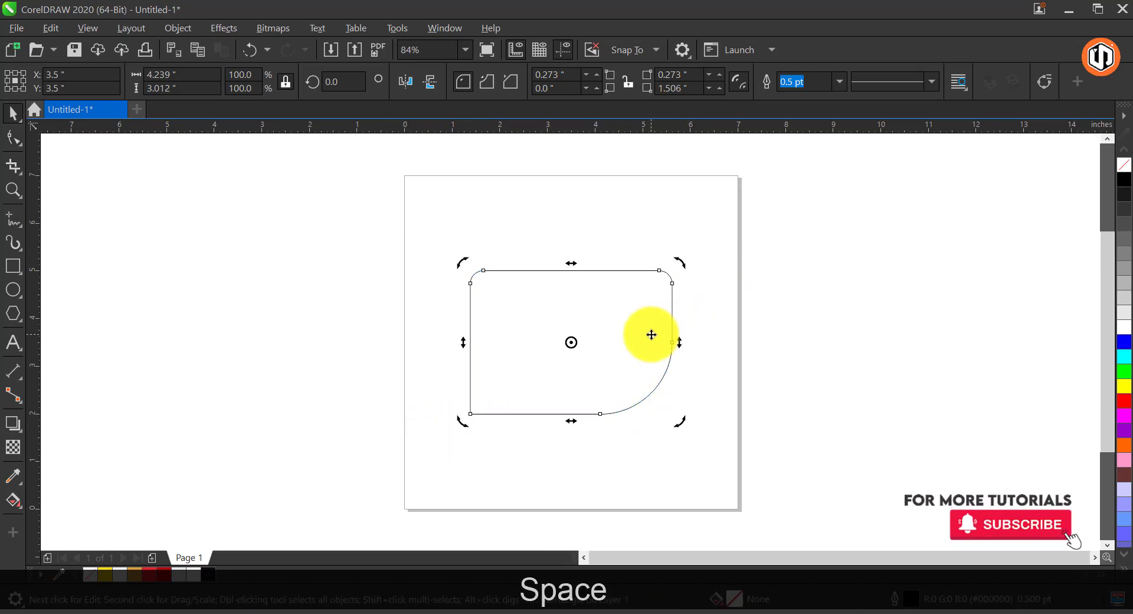
{"action": "left_click_drag", "start_coordinate": [678, 337], "coordinate": [686, 316]}
{"action": "left_click", "coordinate": [700, 307]}
Draw a bar about 3.86 inches wide across the shape's lower part and skew it about 7.3 degrees to match the shape's slant.
{"action": "key", "text": "F2"}
{"action": "left_click_drag", "start_coordinate": [414, 222], "coordinate": [726, 458]}
{"action": "left_click", "coordinate": [24, 275]}
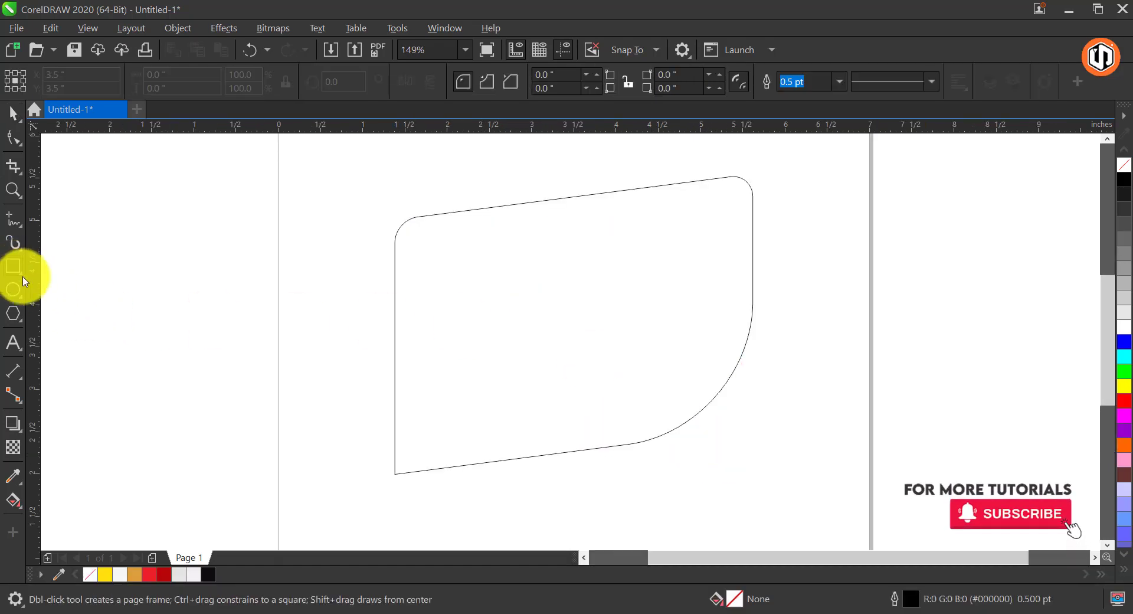
{"action": "left_click_drag", "start_coordinate": [379, 387], "coordinate": [706, 464]}
{"action": "key", "text": "space"}
{"action": "left_click", "coordinate": [708, 425]}
{"action": "left_click_drag", "start_coordinate": [708, 425], "coordinate": [717, 382]}
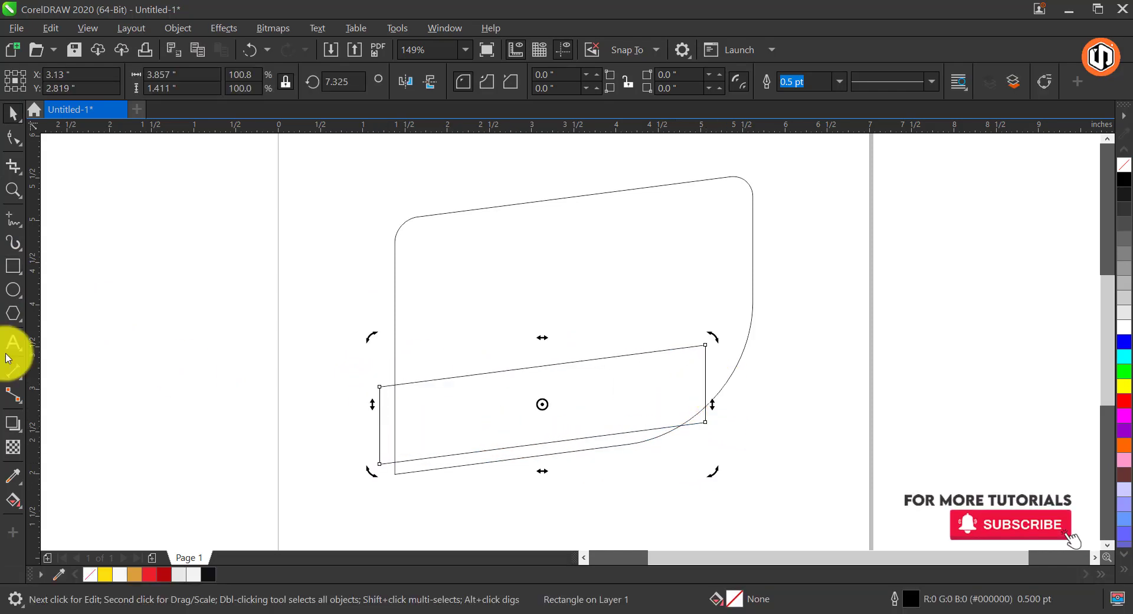
Round the slanted bar's corners to about 0.124 inches, with a larger lower-right radius of about 0.454 inches.
{"action": "left_click", "coordinate": [13, 137]}
{"action": "left_click_drag", "start_coordinate": [704, 423], "coordinate": [610, 430]}
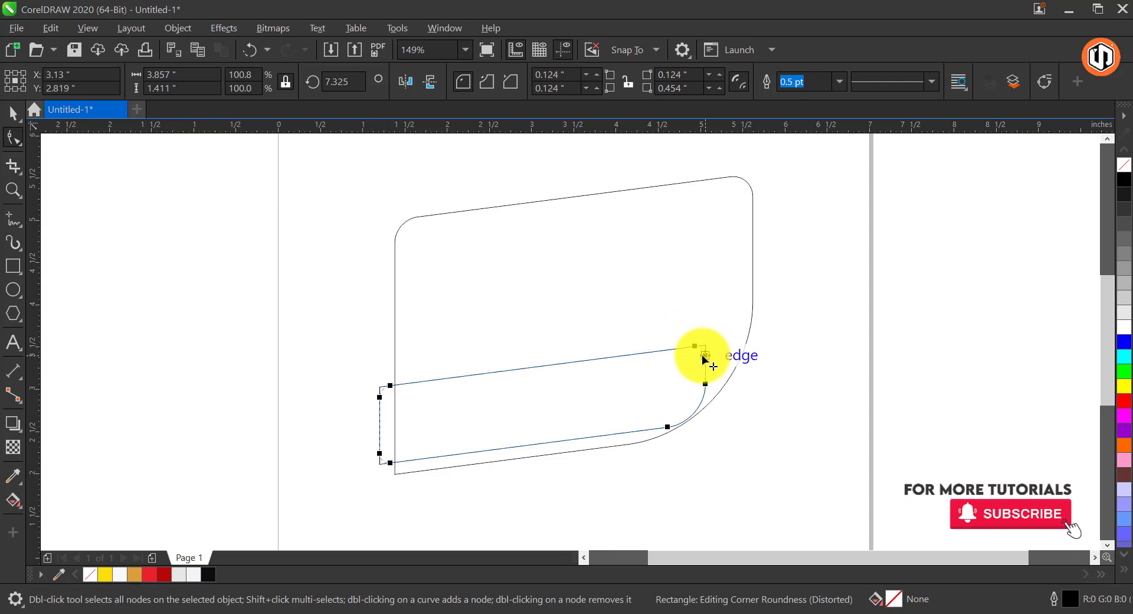
{"action": "left_click_drag", "start_coordinate": [702, 355], "coordinate": [702, 356]}
{"action": "left_click_drag", "start_coordinate": [390, 463], "coordinate": [292, 496]}
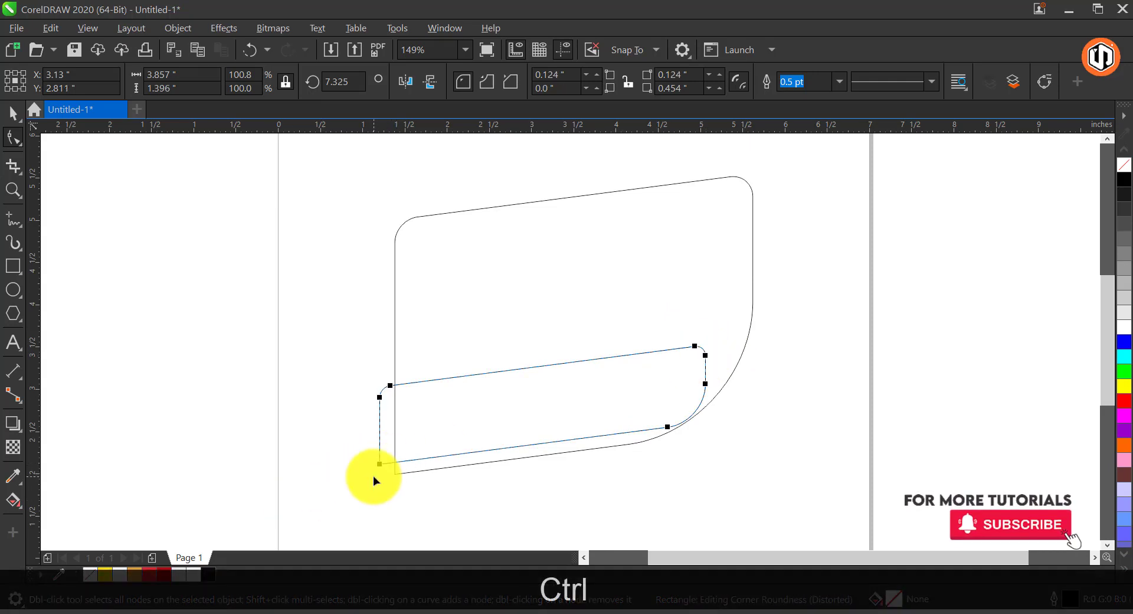
{"action": "left_click_drag", "start_coordinate": [373, 475], "coordinate": [378, 481]}
{"action": "key", "text": "ctrl+space"}
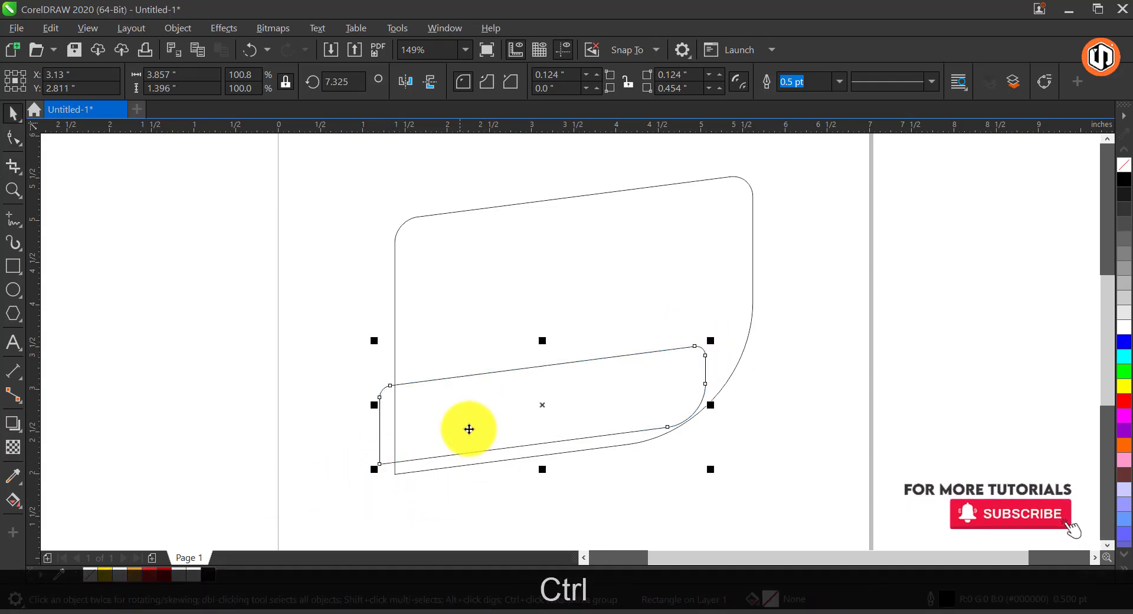
{"action": "key", "text": "ctrl+z"}
Give the bar a square upper-left corner and a 0.884-inch lower-right radius, and move it slightly upward within the large shape.
{"action": "key", "text": "space"}
{"action": "key", "text": "ctrl+space"}
{"action": "left_click_drag", "start_coordinate": [628, 388], "coordinate": [670, 369]}
{"action": "left_click", "coordinate": [720, 92]}
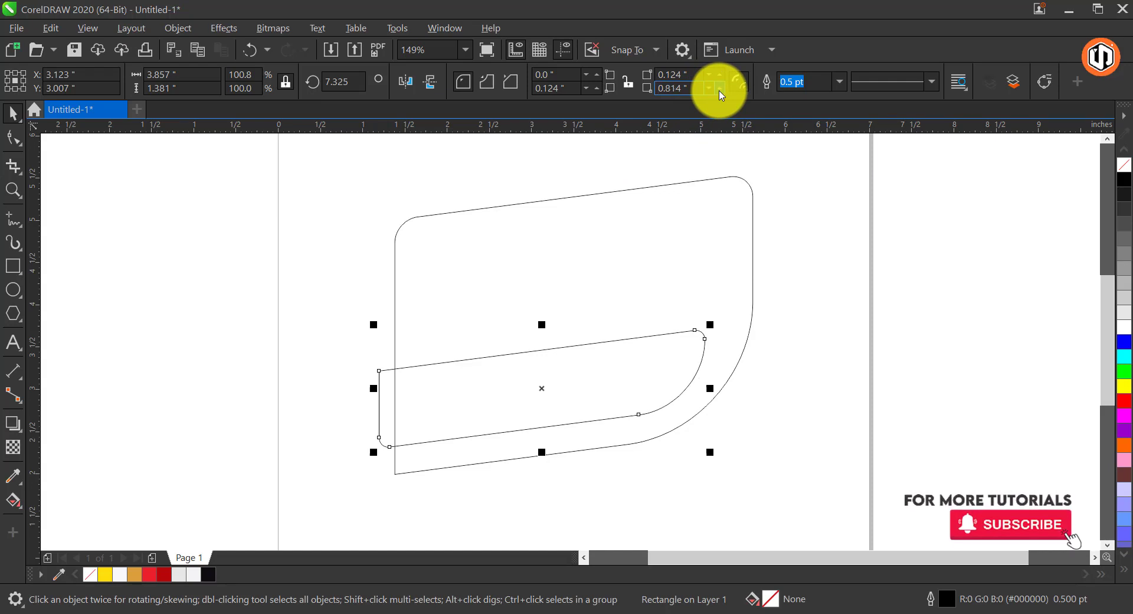
{"action": "left_click", "coordinate": [812, 319]}
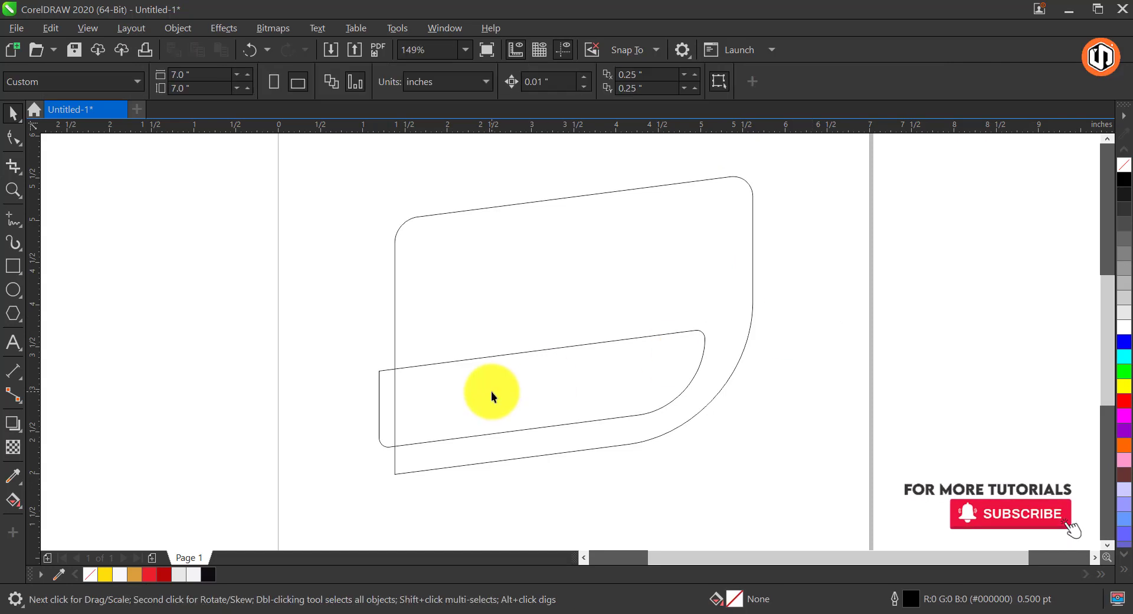
{"action": "left_click_drag", "start_coordinate": [503, 392], "coordinate": [508, 398]}
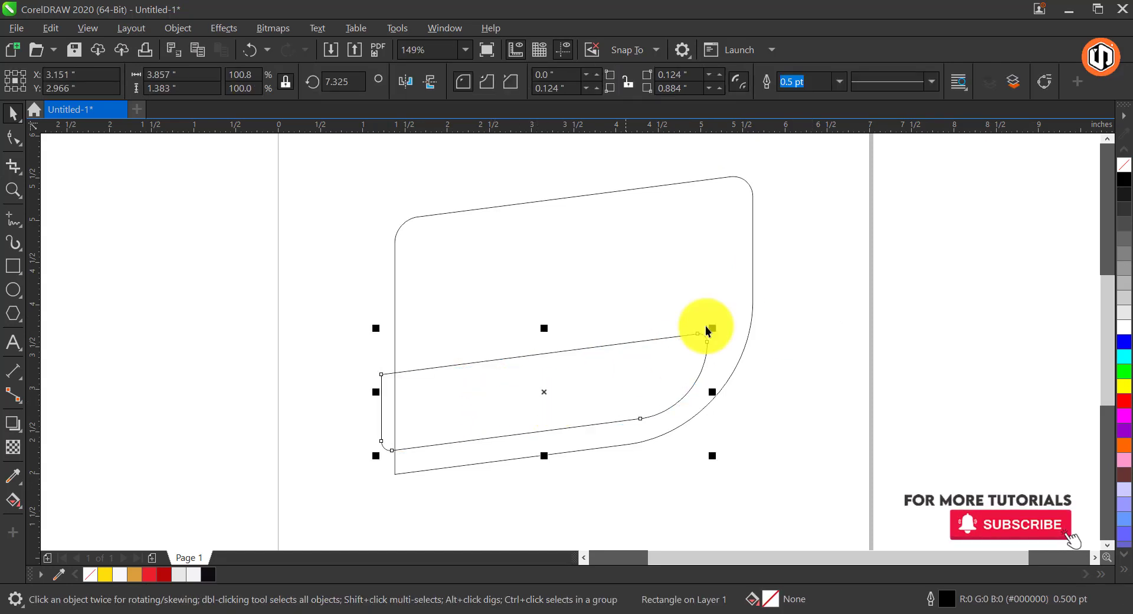
Fill the large slanted shape with very light grey and the lower bar with a medium grey.
{"action": "left_click", "coordinate": [751, 324]}
{"action": "left_click", "coordinate": [1127, 312]}
{"action": "left_click", "coordinate": [614, 384]}
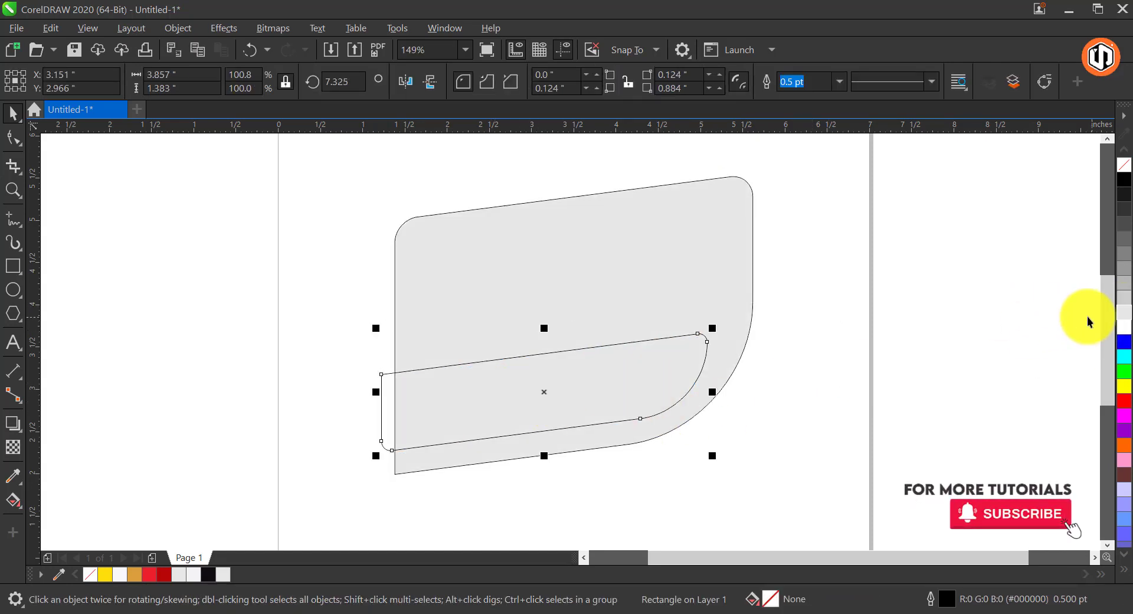
{"action": "left_click", "coordinate": [1124, 283]}
Remove the outlines from both the large shape and the lower bar.
{"action": "left_click", "coordinate": [596, 280], "text": "shift"}
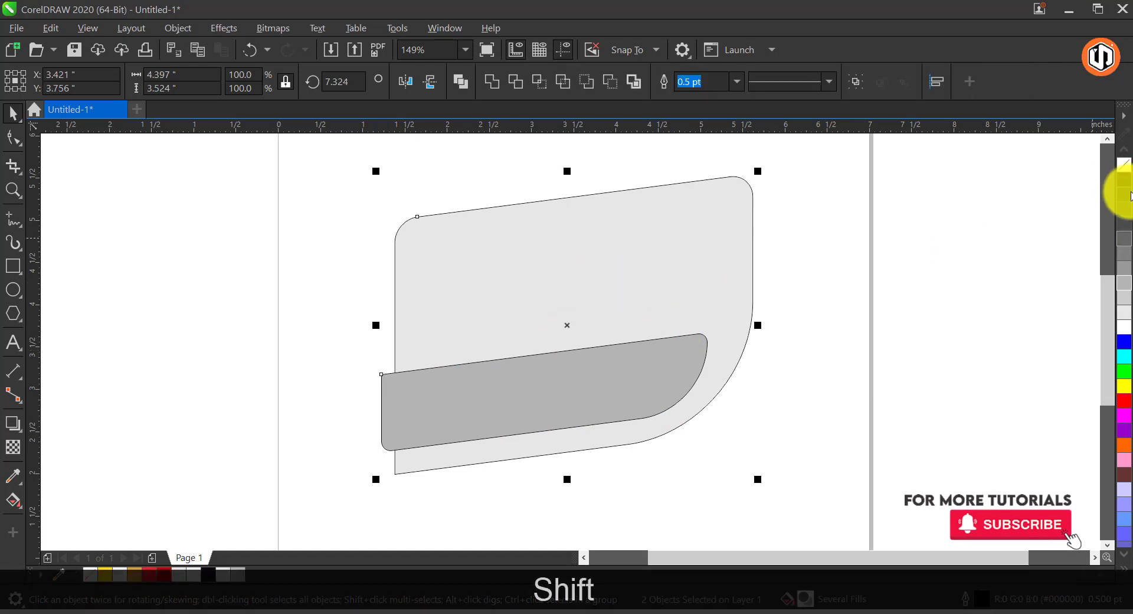
{"action": "right_click", "coordinate": [1123, 171]}
{"action": "left_click", "coordinate": [808, 263]}
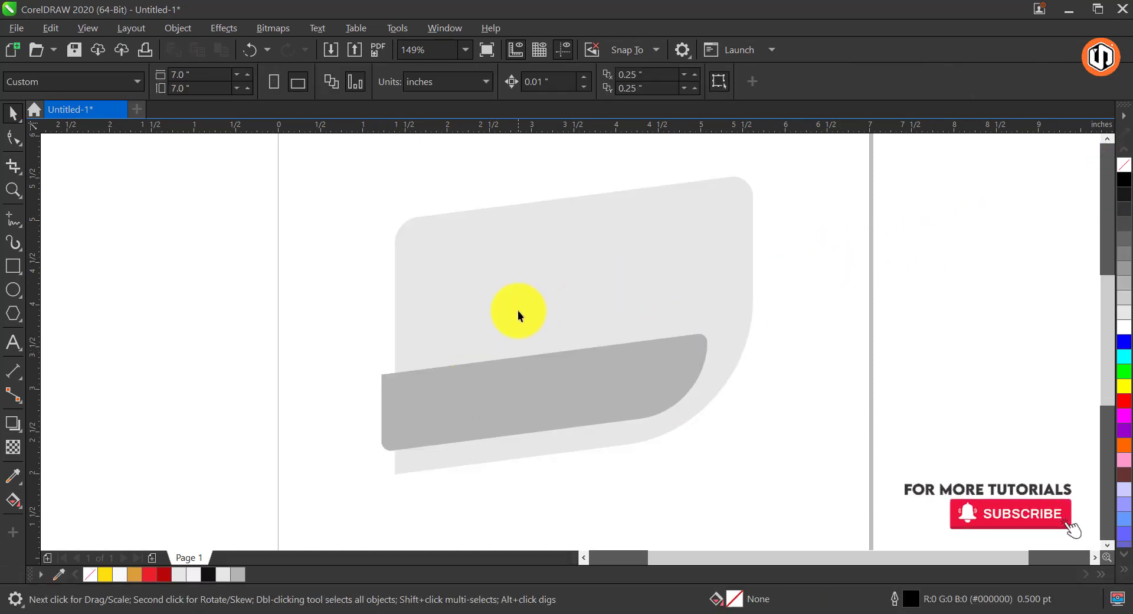
Draw a rectangle about 2.38 by 0.45 inches over the shape's upper edge and round both its bottom corners to 0.168 inches.
{"action": "left_click", "coordinate": [12, 272]}
{"action": "left_click_drag", "start_coordinate": [467, 207], "coordinate": [666, 236]}
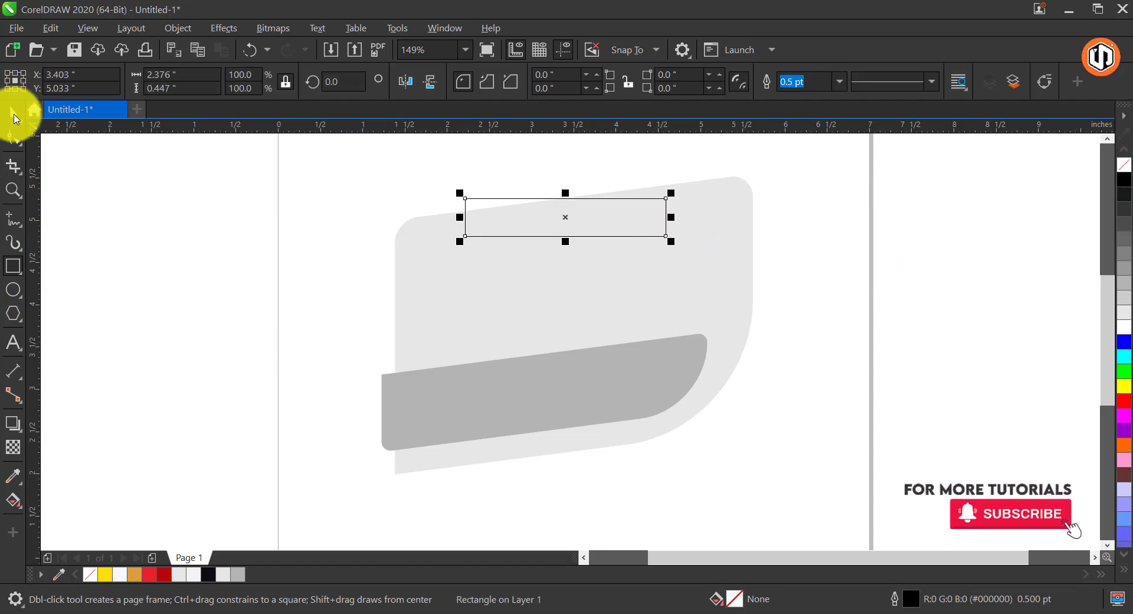
{"action": "left_click", "coordinate": [13, 133]}
{"action": "left_click_drag", "start_coordinate": [465, 236], "coordinate": [479, 236]}
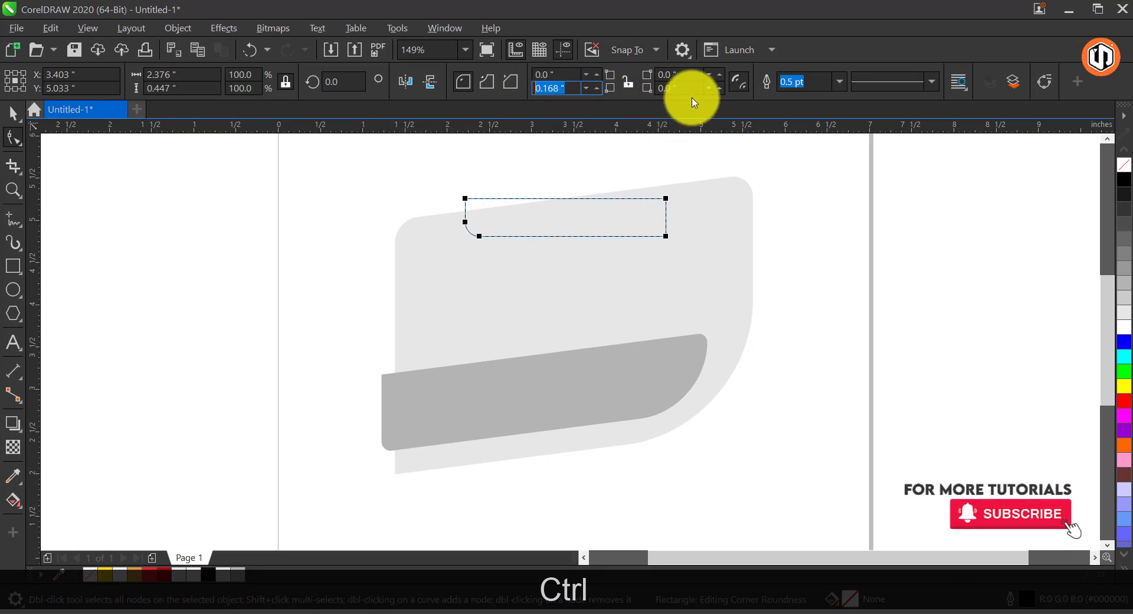
{"action": "key", "text": "ctrl+c"}
{"action": "left_click", "coordinate": [680, 87]}
{"action": "key", "text": "ctrl+v"}
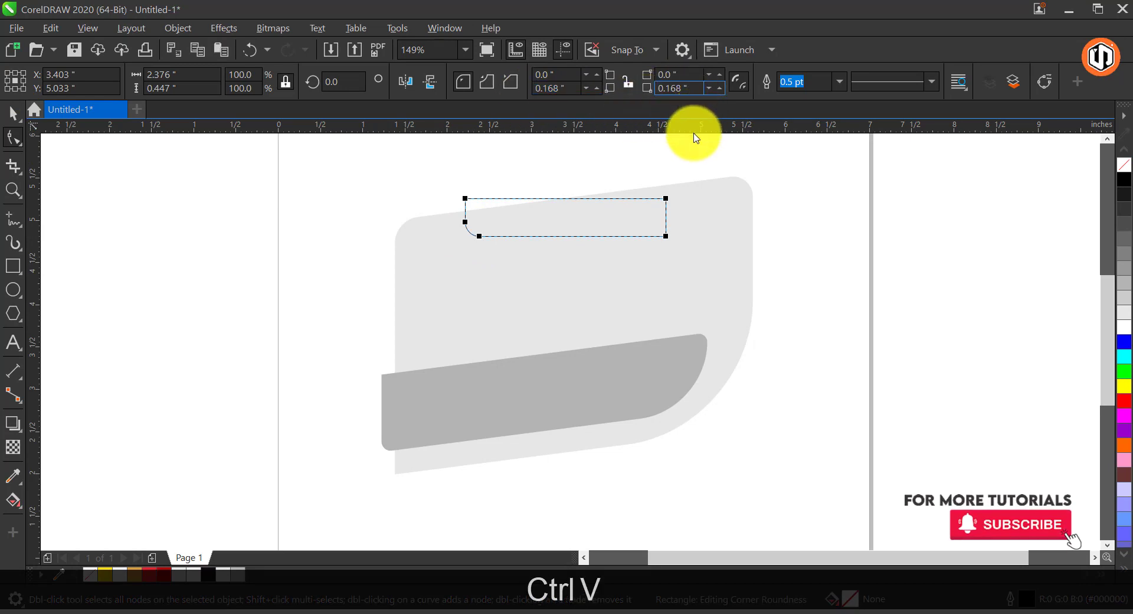
{"action": "left_click", "coordinate": [13, 112]}
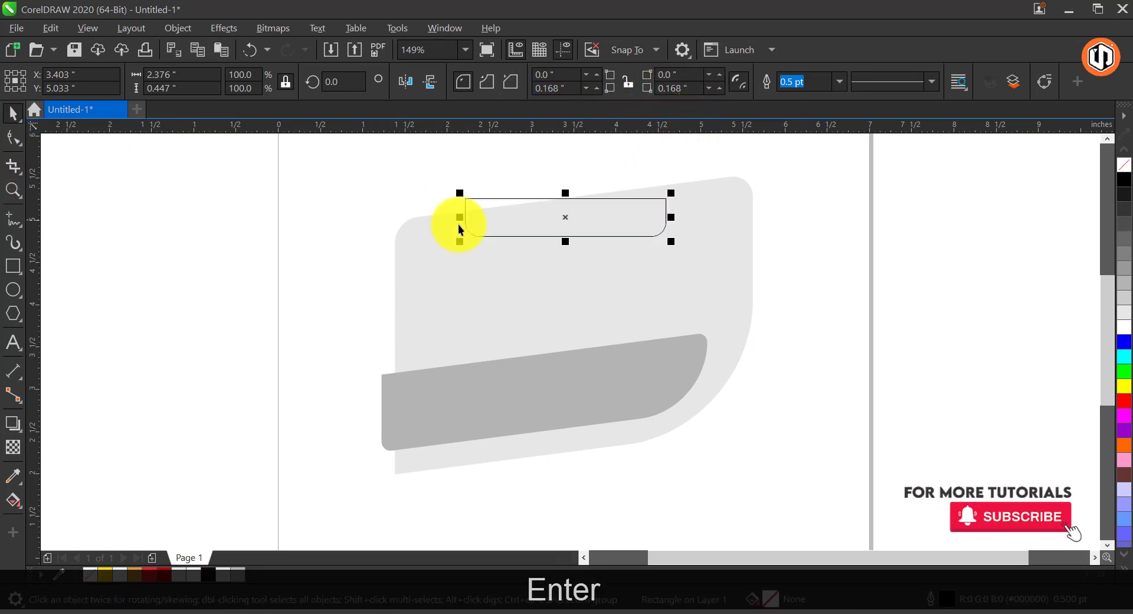
Skew the small tab about 7.1 degrees along the shape's upper edge and enlarge it to about 2.56 inches wide.
{"action": "left_click", "coordinate": [492, 230]}
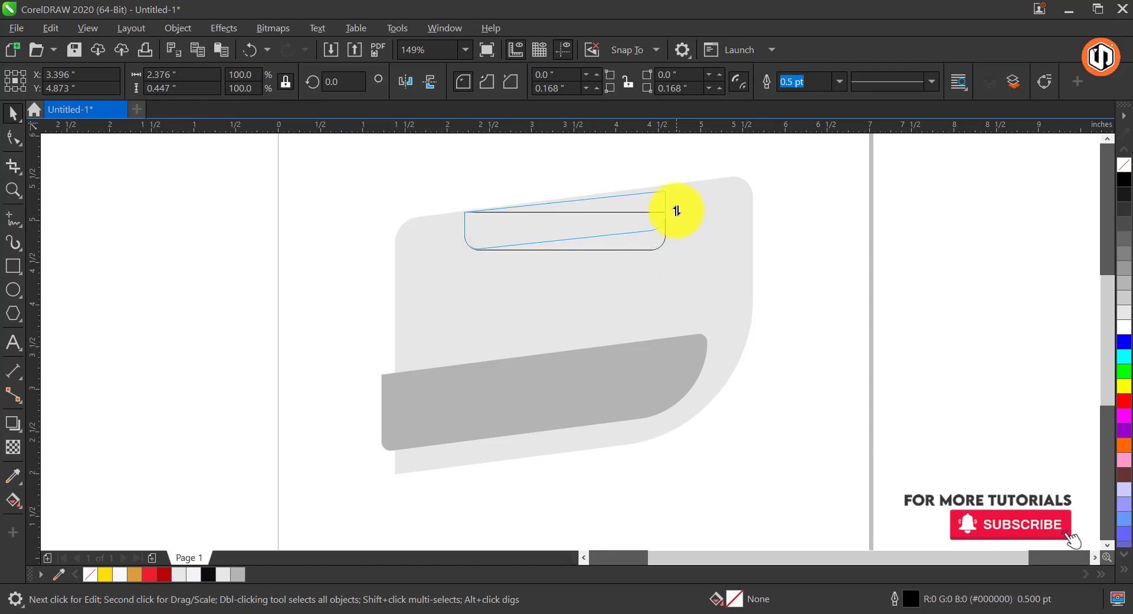
{"action": "left_click_drag", "start_coordinate": [677, 204], "coordinate": [677, 204]}
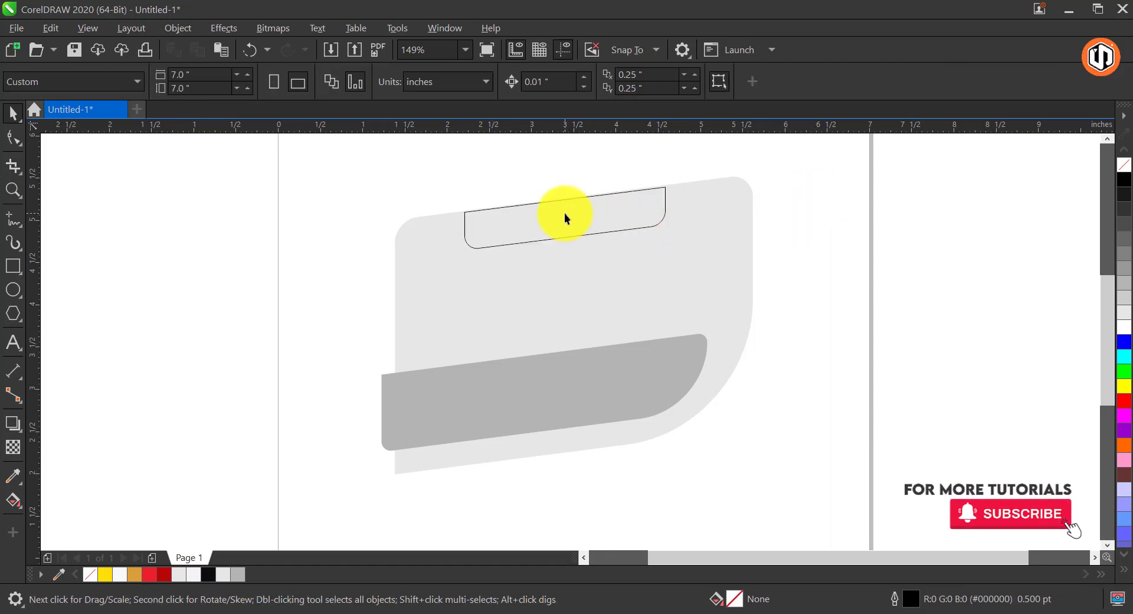
{"action": "left_click_drag", "start_coordinate": [564, 214], "coordinate": [568, 211]}
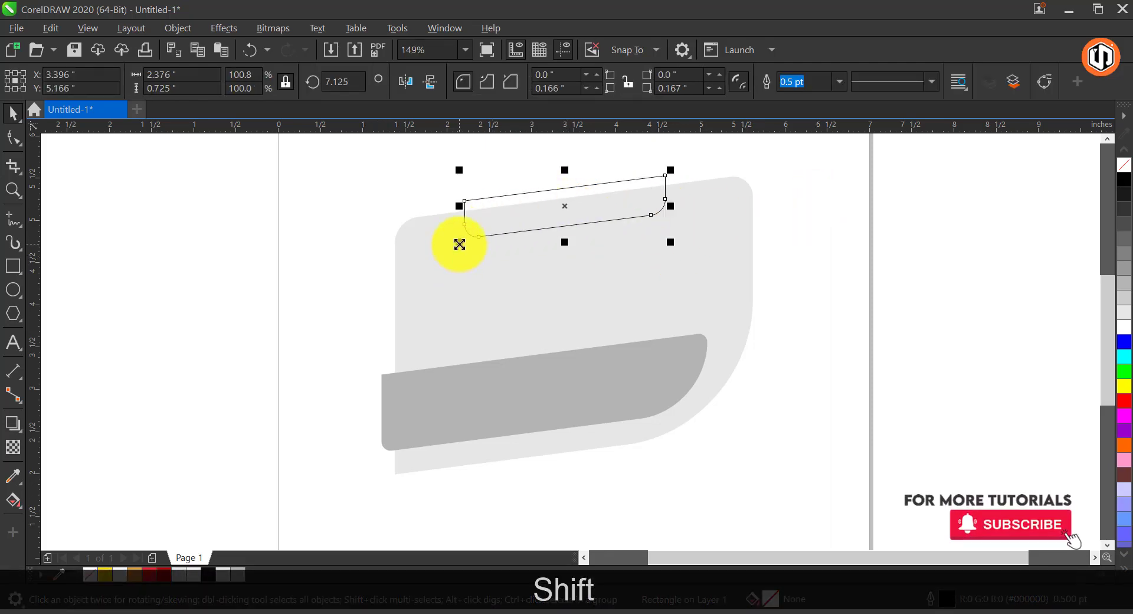
{"action": "left_click_drag", "start_coordinate": [460, 245], "coordinate": [453, 253]}
{"action": "left_click", "coordinate": [378, 183]}
Fill the upper tab with a light grey between the other two greys and remove its outline.
{"action": "left_click", "coordinate": [633, 205]}
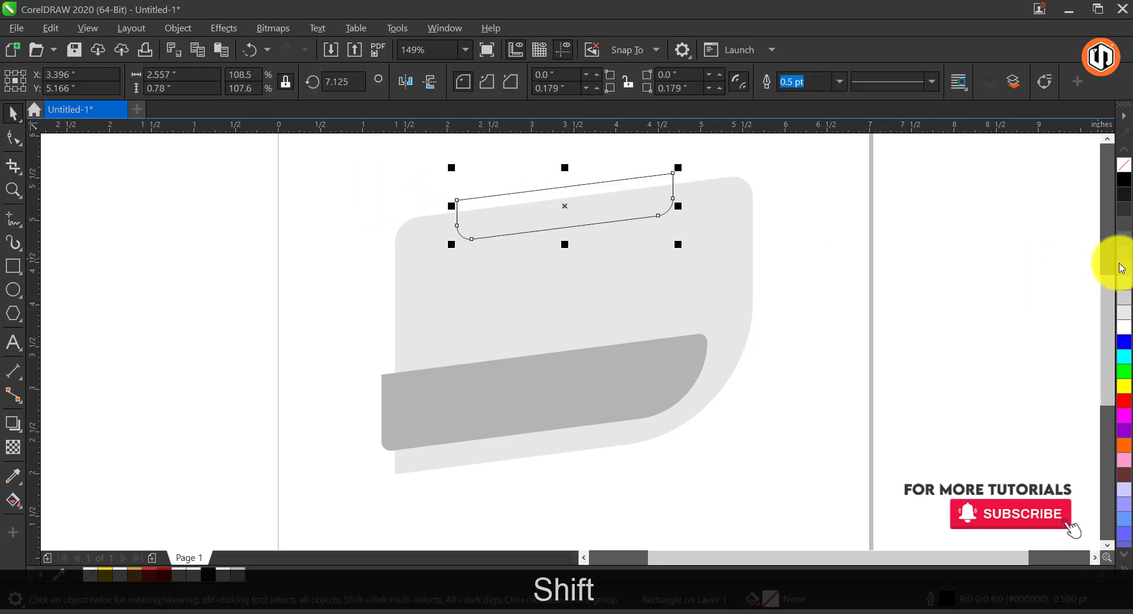
{"action": "left_click", "coordinate": [1122, 289]}
{"action": "right_click", "coordinate": [1124, 165]}
{"action": "left_click", "coordinate": [844, 232]}
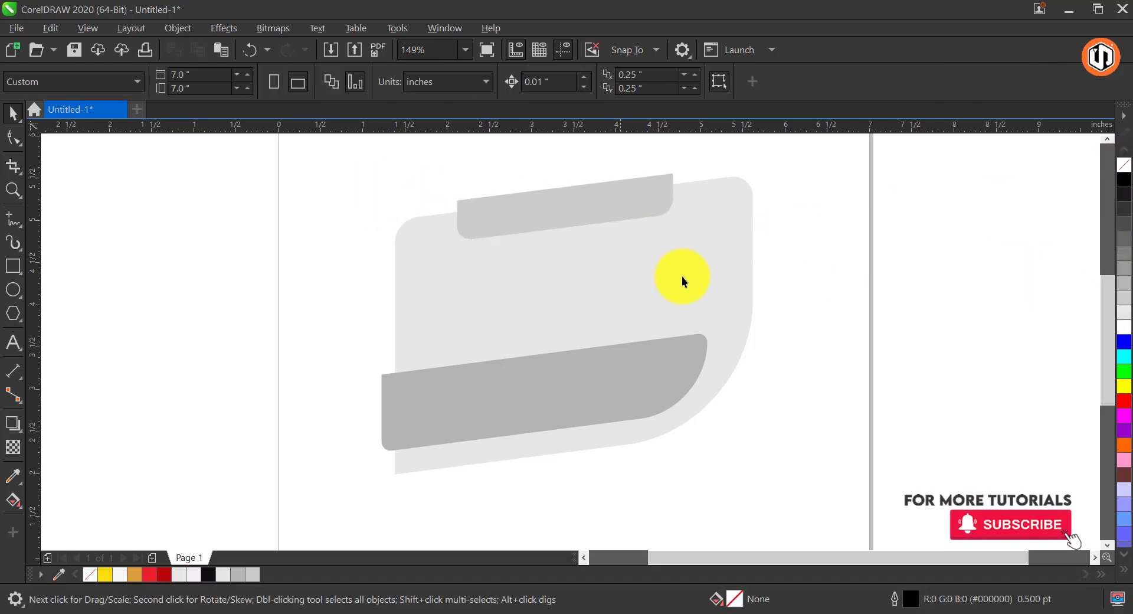
Add the text "LIMITED OFFER" in the middle of the large shape and centre-align it.
{"action": "left_click", "coordinate": [13, 343]}
{"action": "left_click", "coordinate": [468, 289]}
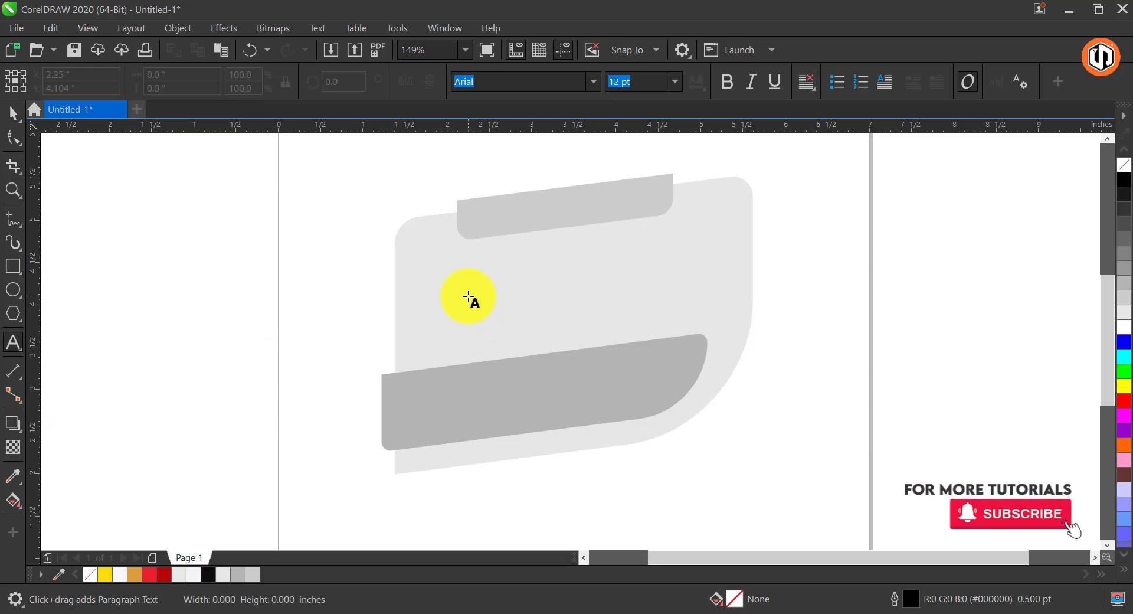
{"action": "key", "text": "Caps_Lock"}
{"action": "type", "text": "LIM"}
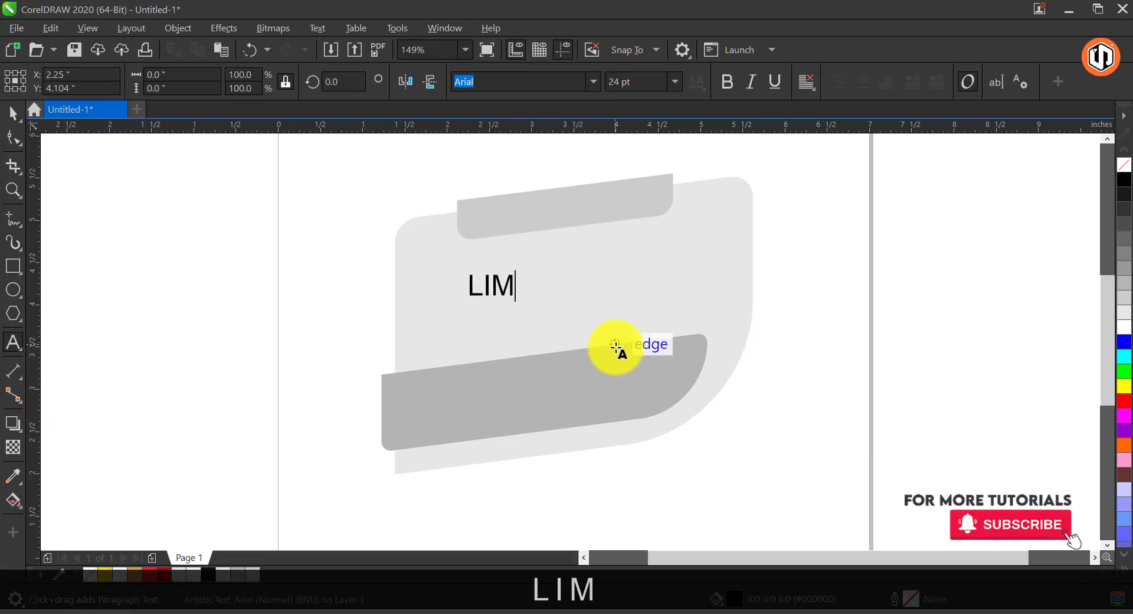
{"action": "type", "text": "ITED OFFER"}
{"action": "key", "text": "ctrl"}
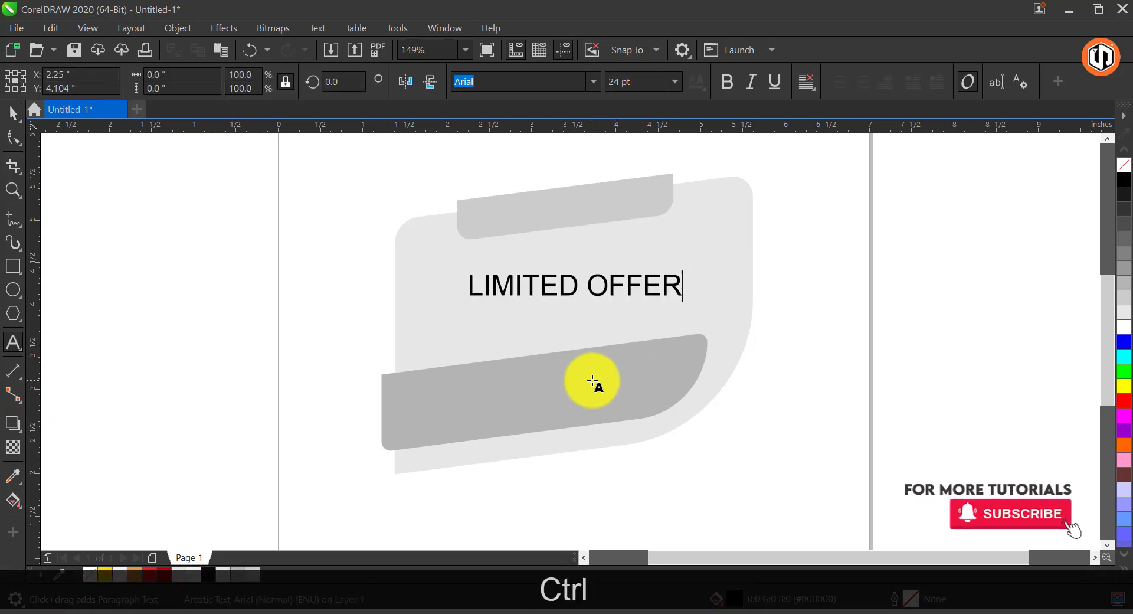
{"action": "key", "text": "ctrl+e"}
{"action": "key", "text": "ctrl+space"}
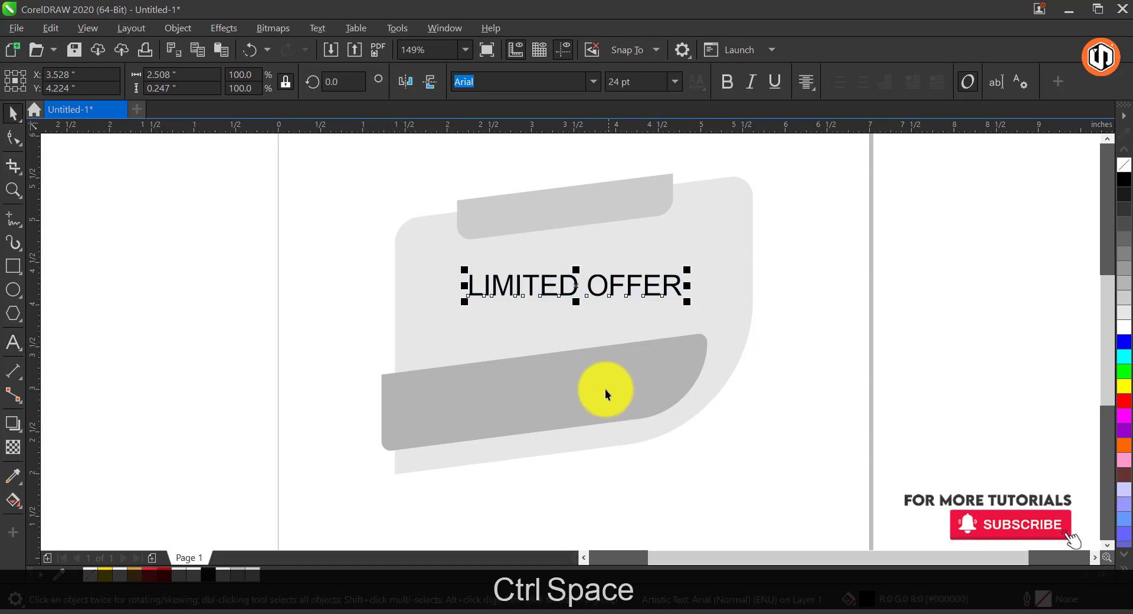
Set the "LIMITED OFFER" text in bold Montserrat.
{"action": "type", "text": "M"}
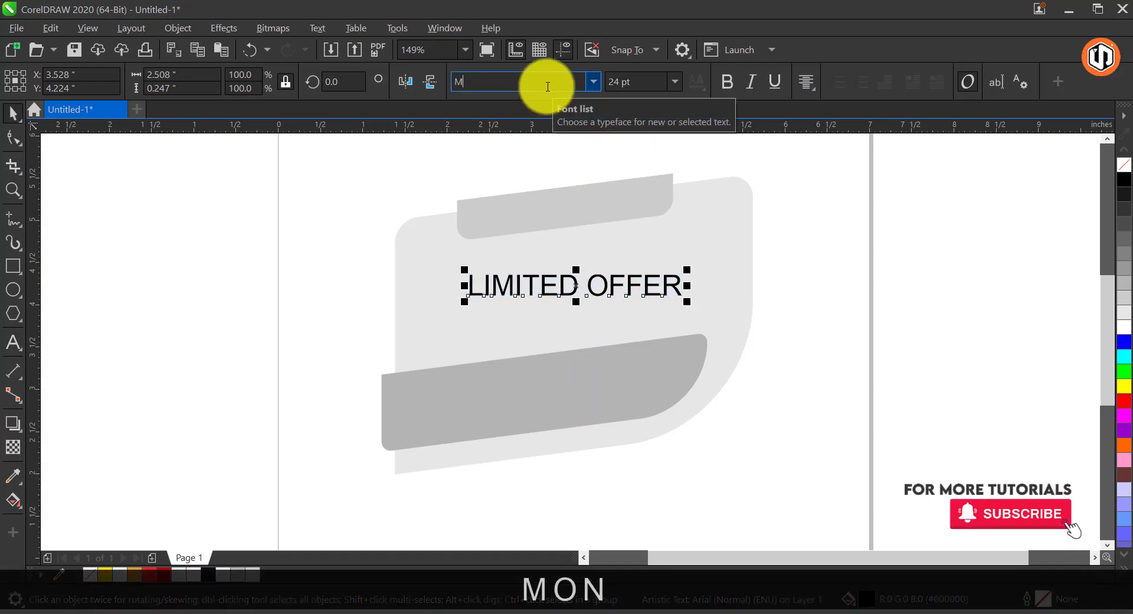
{"action": "type", "text": "ont"}
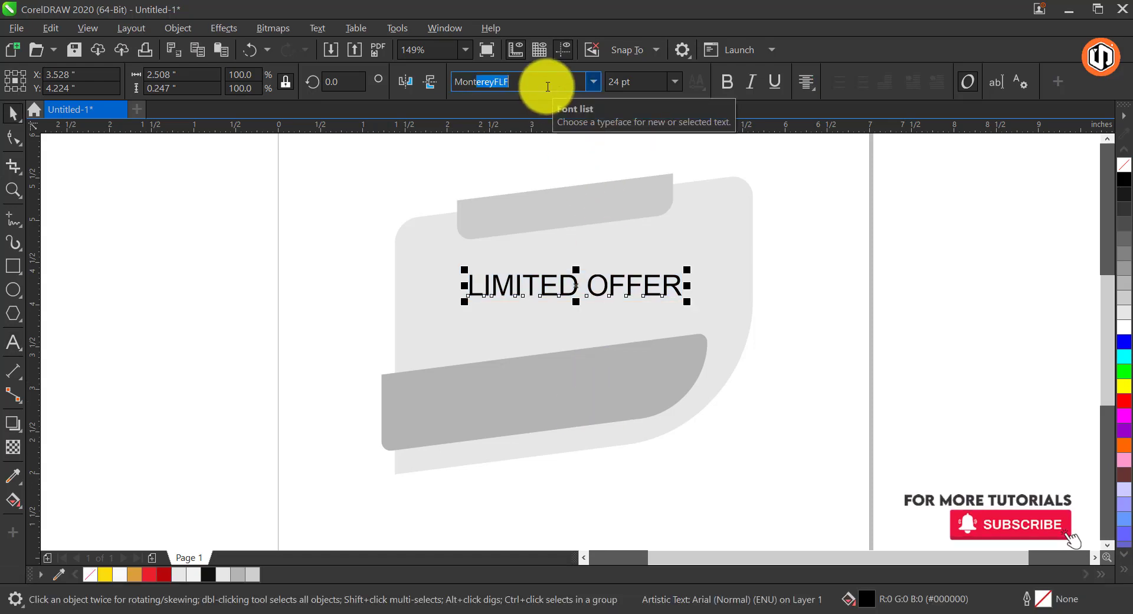
{"action": "type", "text": "serrat"}
{"action": "key", "text": "Return"}
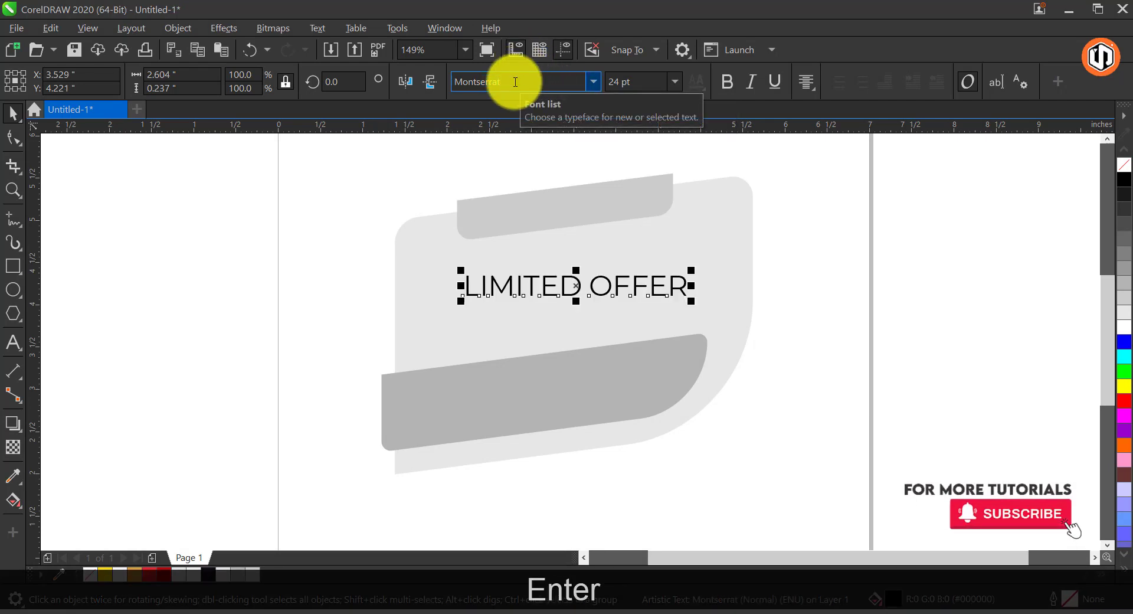
{"action": "left_click", "coordinate": [728, 84]}
Scale the text down to about 18.3 pt, place it on the upper tab and skew it about 6.6 degrees to match.
{"action": "left_click_drag", "start_coordinate": [697, 271], "coordinate": [643, 241]}
{"action": "left_click", "coordinate": [613, 225]}
{"action": "left_click", "coordinate": [643, 188]}
Duplicate the "LIMITED OFFER" text directly below the upper tab and set the copy in Antonio.
{"action": "right_click", "coordinate": [642, 241]}
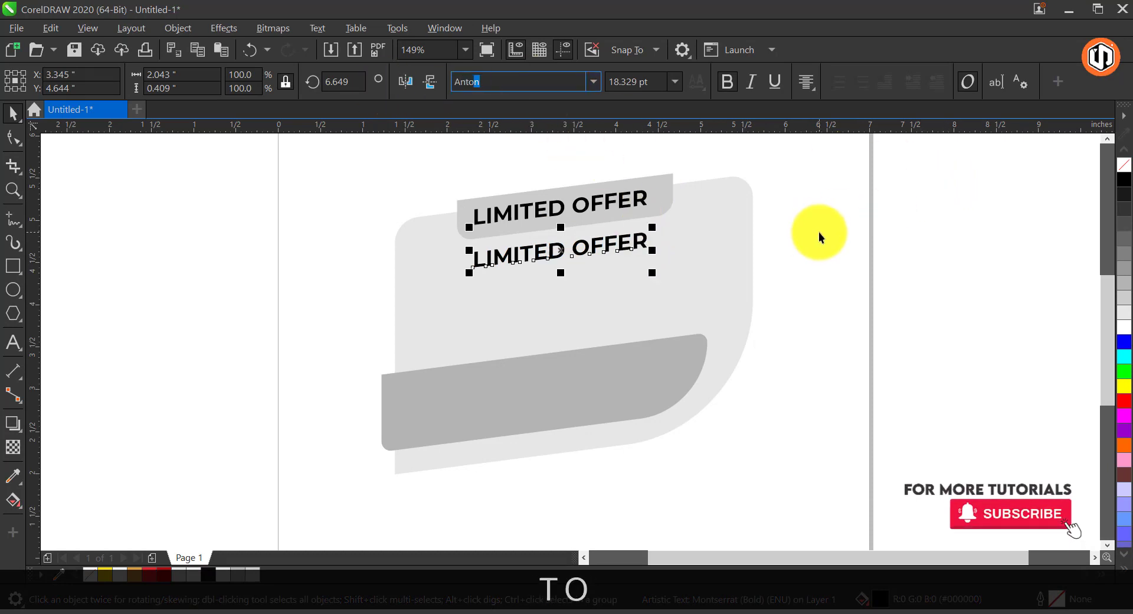
{"action": "key", "text": "Return"}
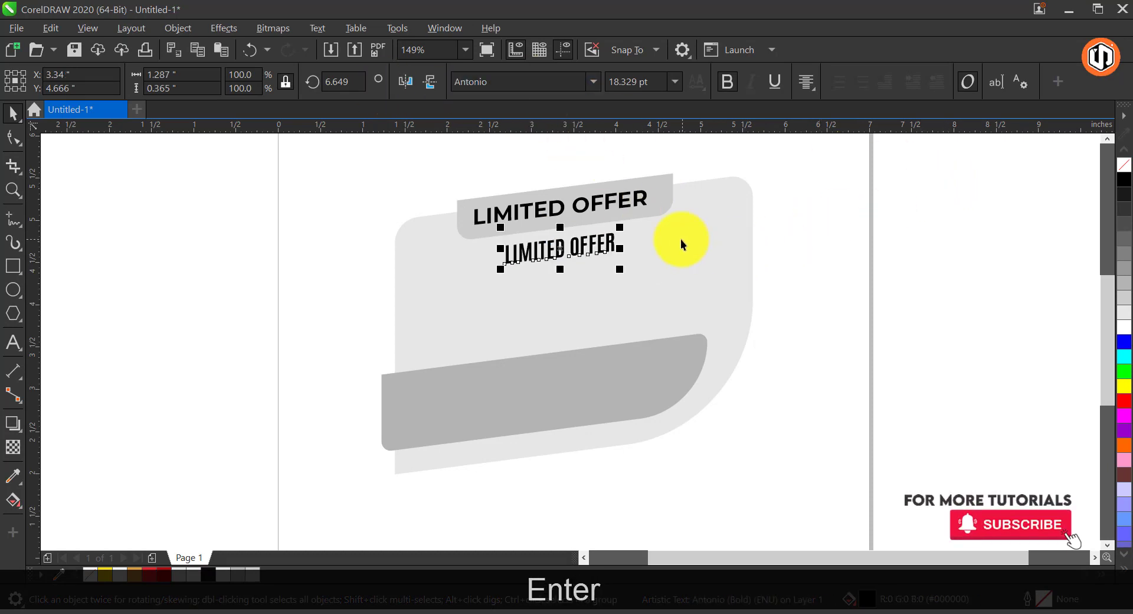
{"action": "left_click", "coordinate": [593, 82]}
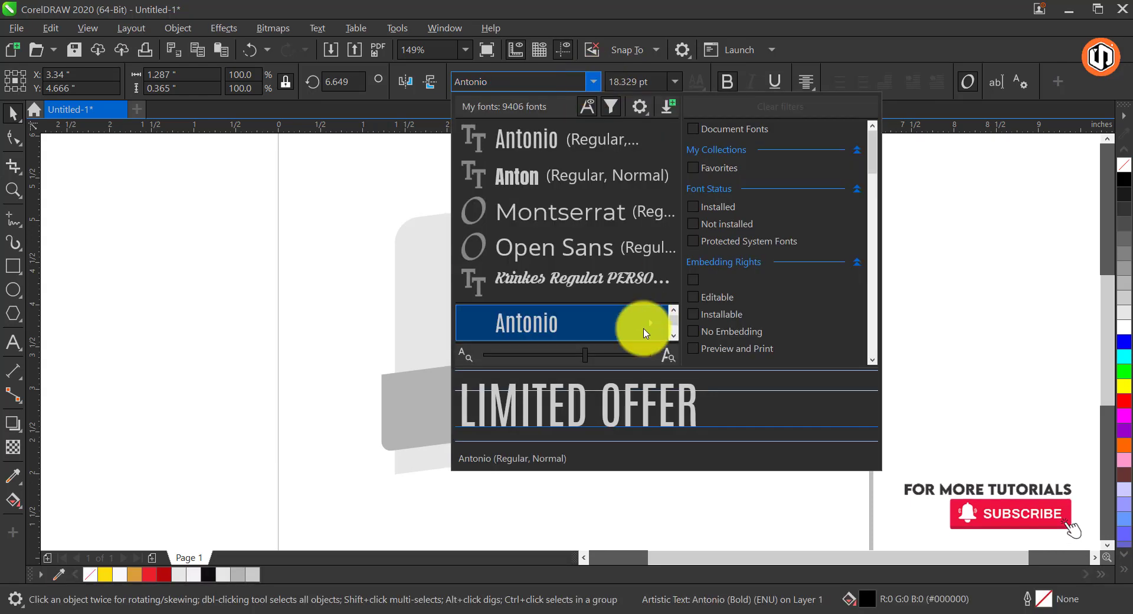
{"action": "mouse_move", "coordinate": [643, 333]}
{"action": "left_click", "coordinate": [652, 430]}
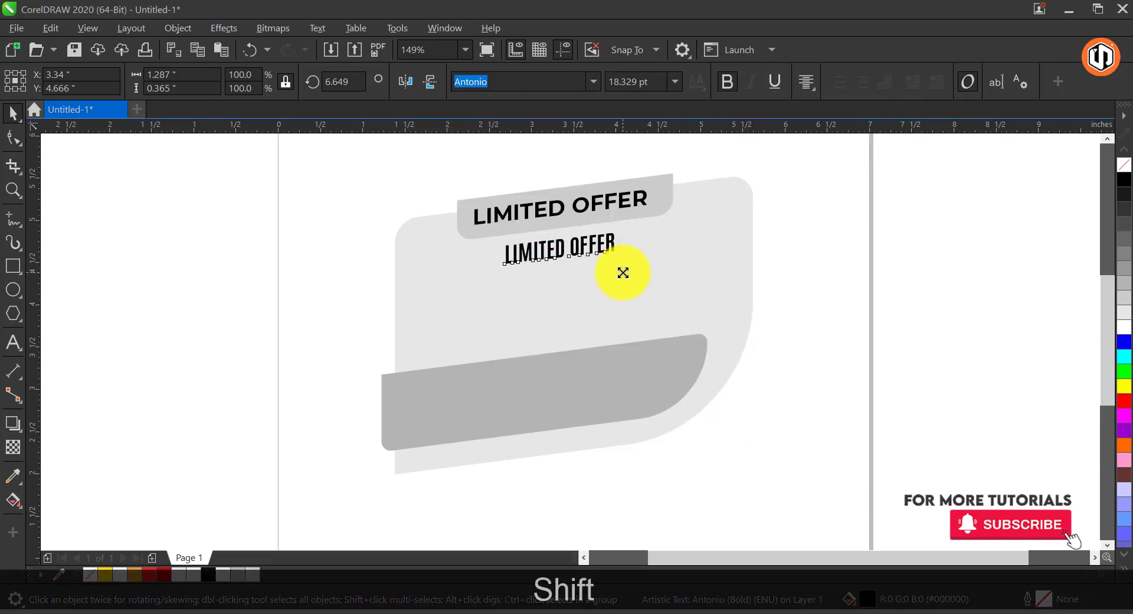
Enlarge the copied text to about 40.8 pt below the tab and replace its wording with "ORDER".
{"action": "left_click_drag", "start_coordinate": [622, 270], "coordinate": [689, 304]}
{"action": "left_click_drag", "start_coordinate": [652, 235], "coordinate": [653, 251]}
{"action": "key", "text": "F8"}
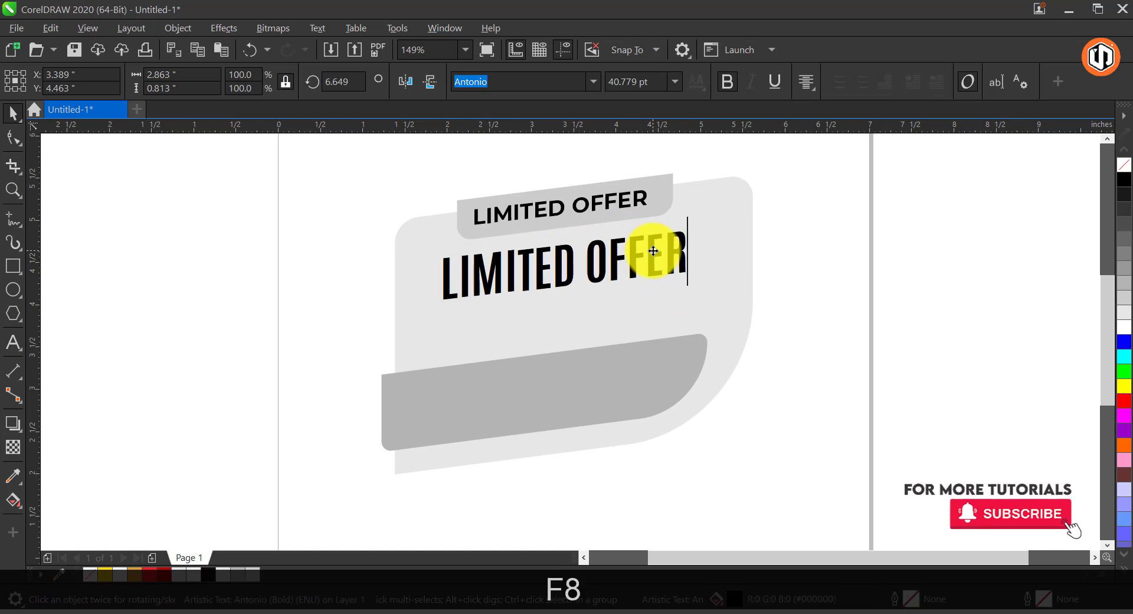
{"action": "key", "text": "ctrl+a"}
{"action": "type", "text": "ORDER"}
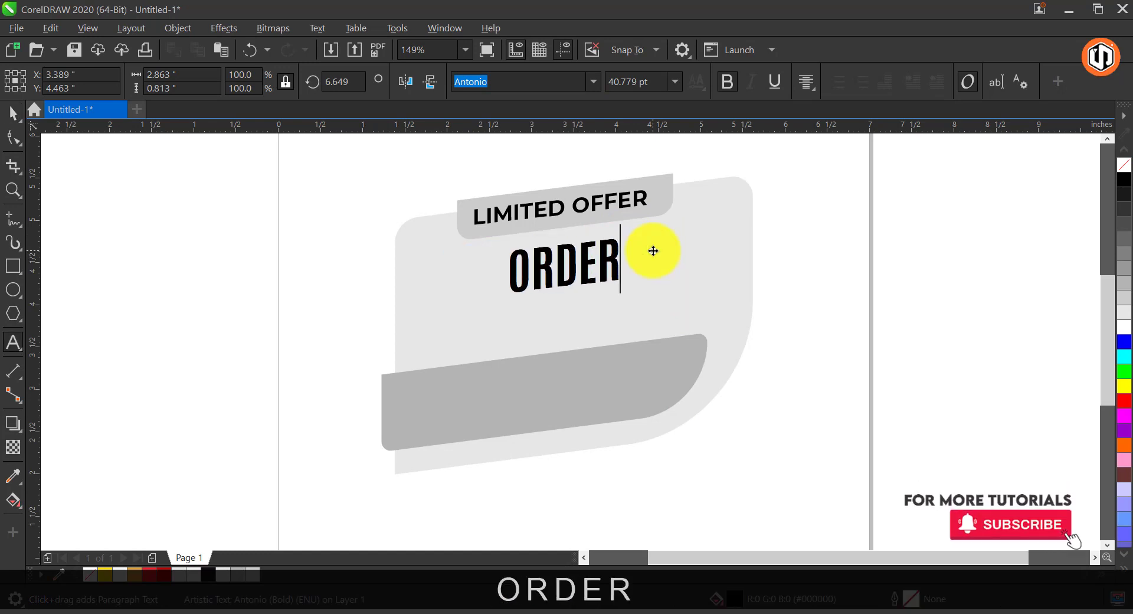
Scale "ORDER" up to about 91.9 pt and position it between the upper tab and the lower band.
{"action": "left_click", "coordinate": [13, 112]}
{"action": "left_click_drag", "start_coordinate": [623, 295], "coordinate": [702, 344]}
{"action": "mouse_move", "coordinate": [680, 245]}
{"action": "left_mouse_down"}
{"action": "mouse_move", "coordinate": [675, 279]}
{"action": "mouse_move", "coordinate": [681, 266]}
{"action": "left_mouse_up"}
{"action": "left_click_drag", "start_coordinate": [706, 227], "coordinate": [691, 219]}
Duplicate "ORDER" straight down over the lower band and change the copy's text to "NOW!!".
{"action": "left_click_drag", "start_coordinate": [670, 278], "coordinate": [671, 380]}
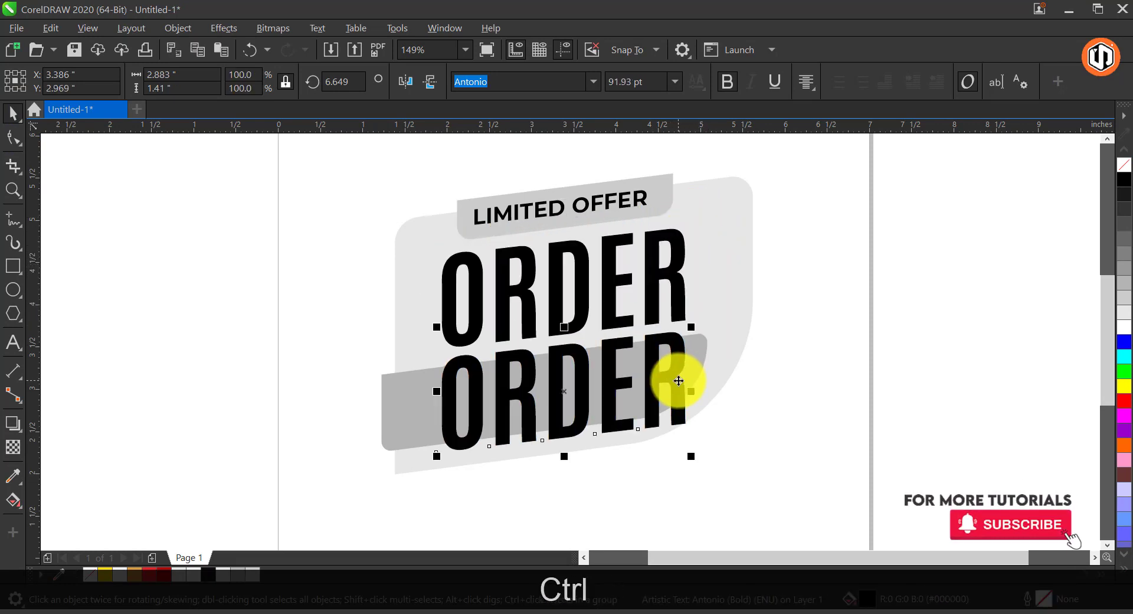
{"action": "key", "text": "F8"}
{"action": "key", "text": "ctrl+a"}
{"action": "type", "text": "NOW"}
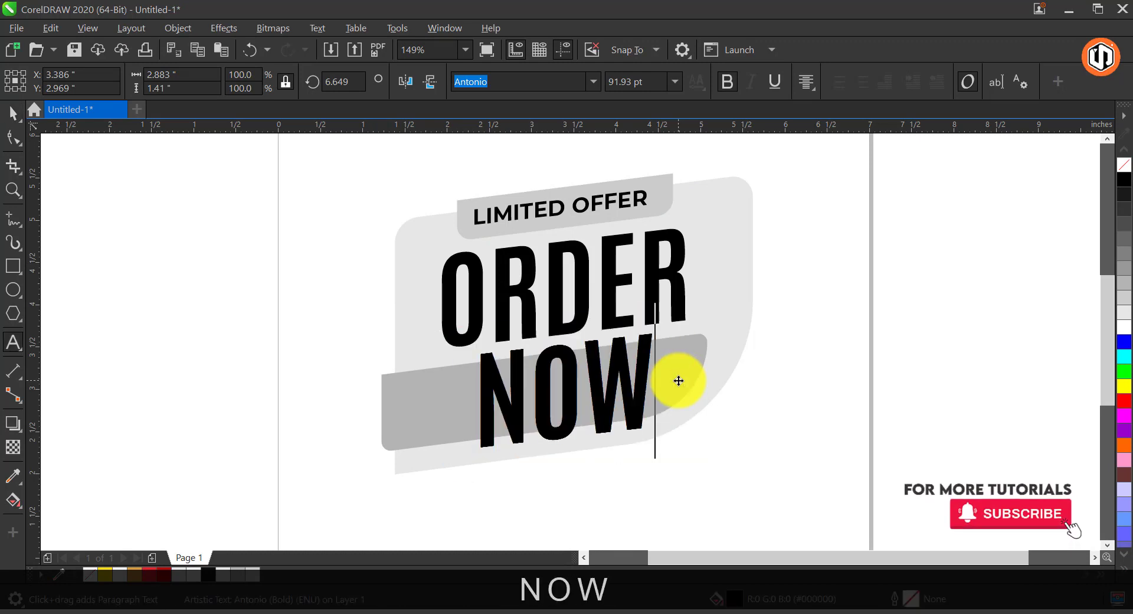
{"action": "type", "text": "!!"}
Scale "NOW!!" down so it fits within the height of the lower band, toward the band's rounded end.
{"action": "left_click", "coordinate": [12, 112]}
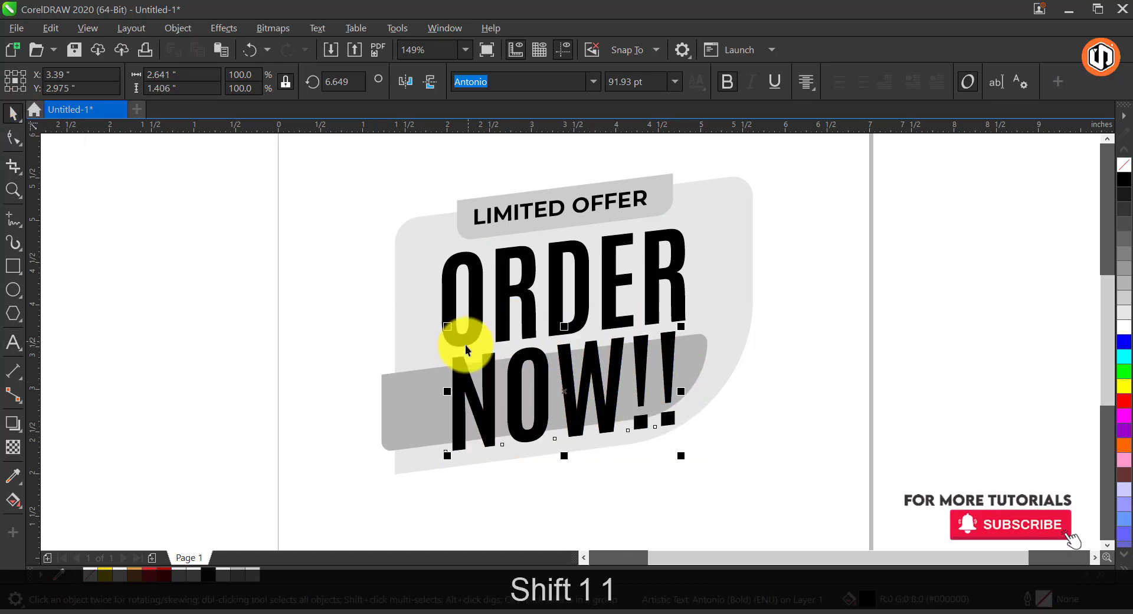
{"action": "left_click_drag", "start_coordinate": [450, 328], "coordinate": [611, 392]}
{"action": "left_click", "coordinate": [811, 328]}
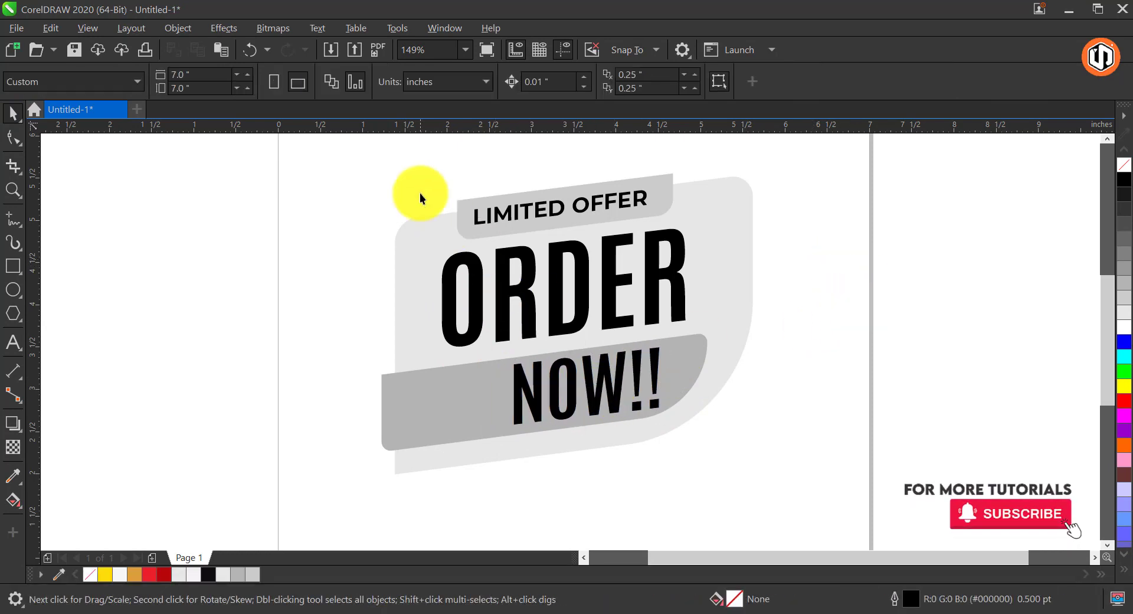
Draw a triangular fold about 0.12 by 0.15 in at the upper tab's left corner, filled dark grey without outline.
{"action": "key", "text": "F2"}
{"action": "left_click_drag", "start_coordinate": [329, 150], "coordinate": [696, 279]}
{"action": "left_click", "coordinate": [13, 218]}
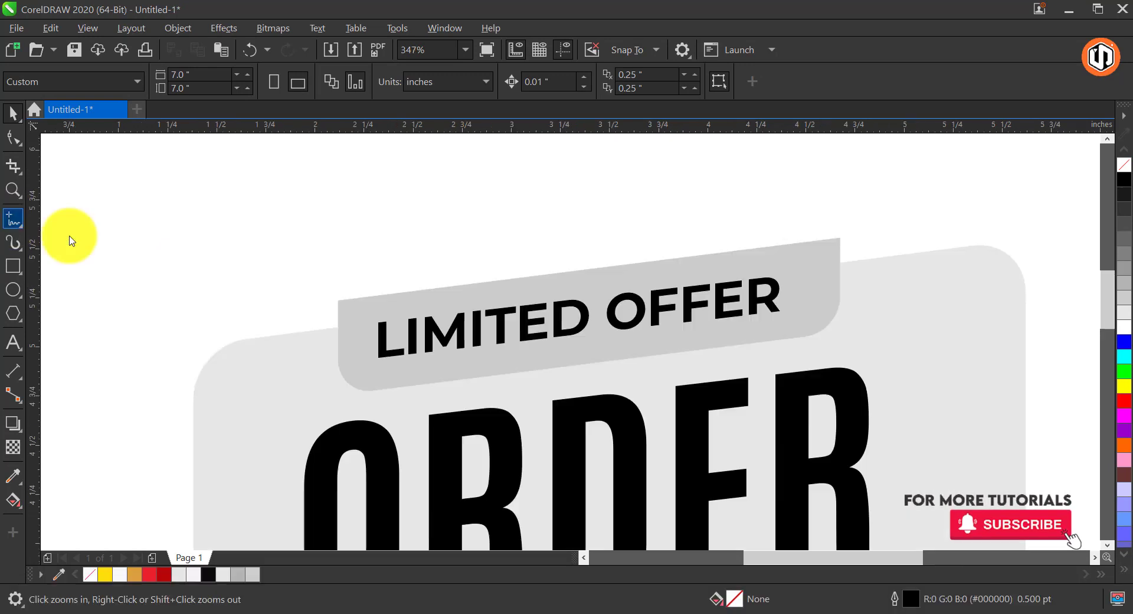
{"action": "left_click", "coordinate": [340, 300]}
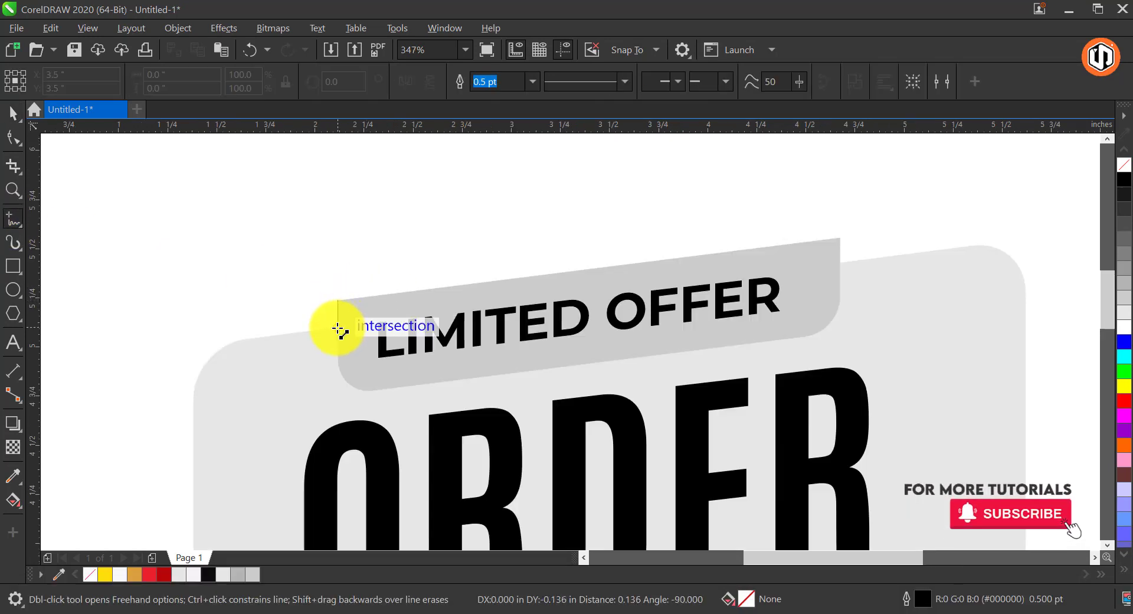
{"action": "left_click", "coordinate": [339, 329]}
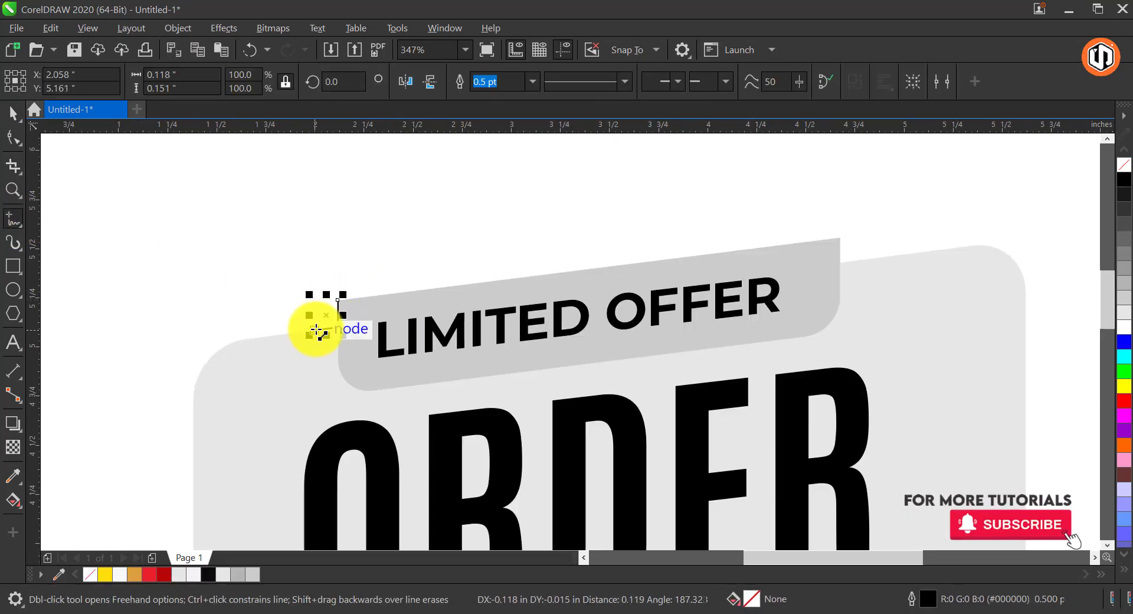
{"action": "left_click", "coordinate": [315, 329]}
{"action": "left_click", "coordinate": [338, 300]}
{"action": "key", "text": "space"}
{"action": "left_click", "coordinate": [1124, 239]}
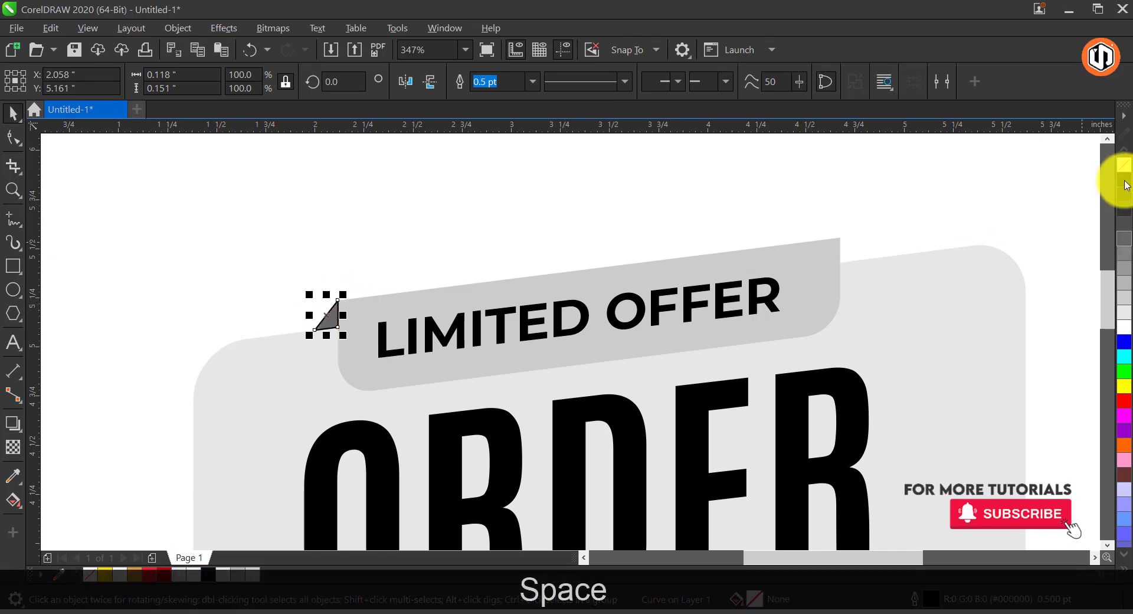
{"action": "left_click", "coordinate": [407, 228]}
Draw a triangular fold about 0.16 by 0.33 in between the lower band's upper-left corner and the large shape's left edge.
{"action": "key", "text": "F3"}
{"action": "key", "text": "F2"}
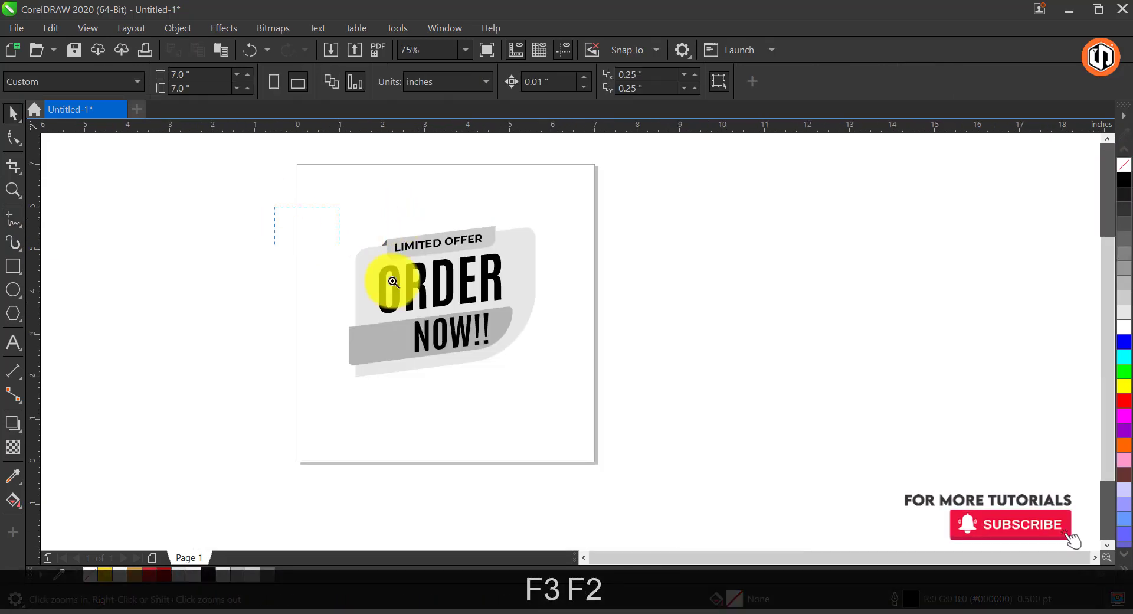
{"action": "left_click_drag", "start_coordinate": [393, 282], "coordinate": [596, 394]}
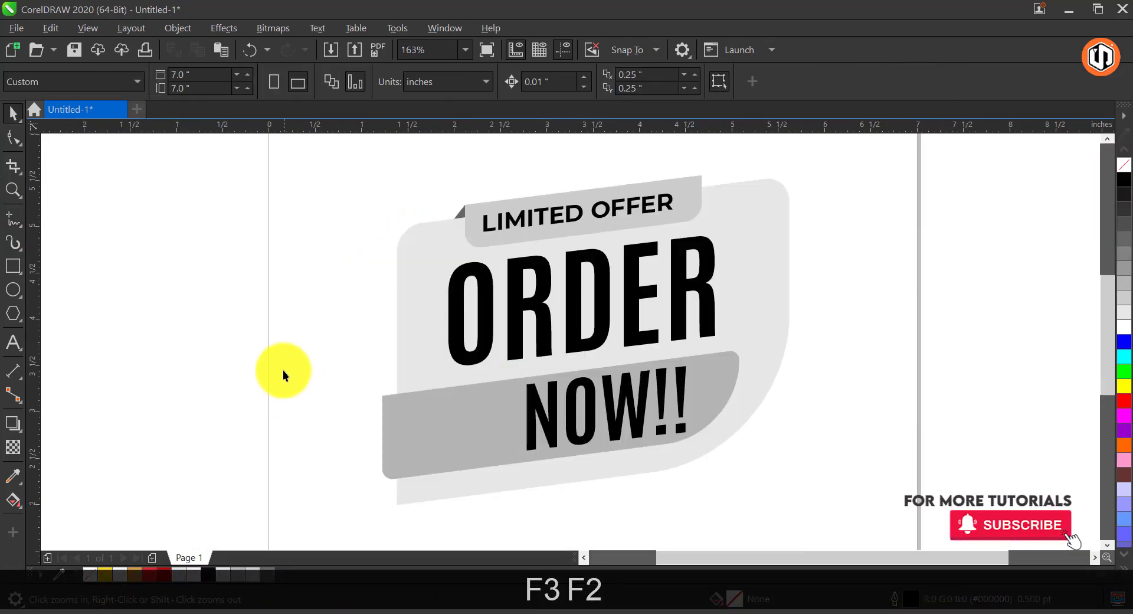
{"action": "left_click", "coordinate": [13, 225]}
{"action": "key", "text": "F2"}
{"action": "left_click_drag", "start_coordinate": [298, 308], "coordinate": [512, 440]}
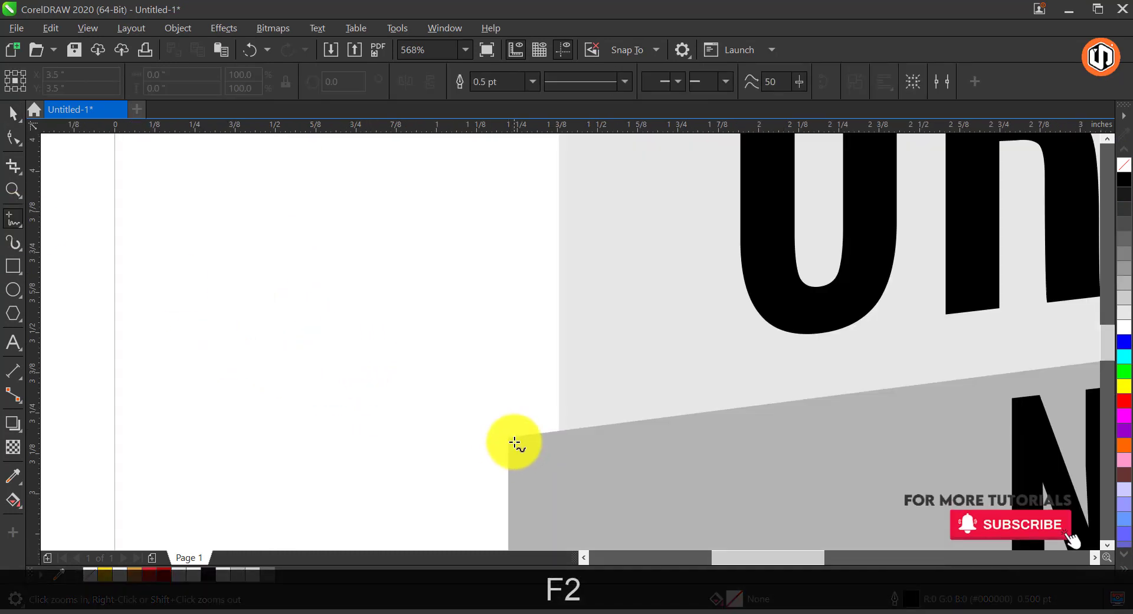
{"action": "left_click", "coordinate": [510, 437]}
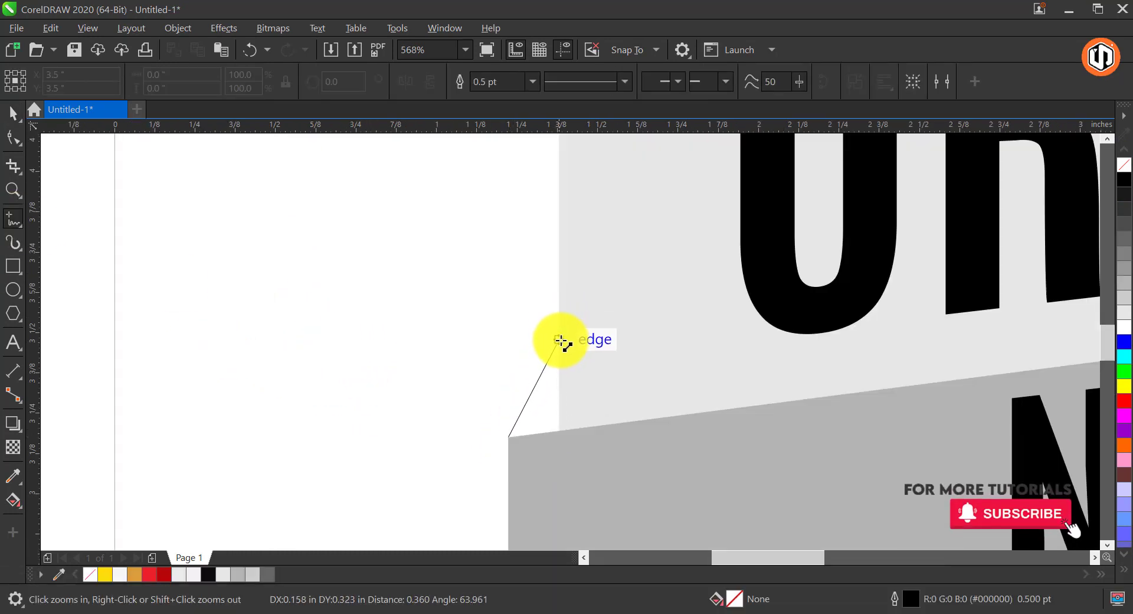
{"action": "left_click", "coordinate": [560, 332]}
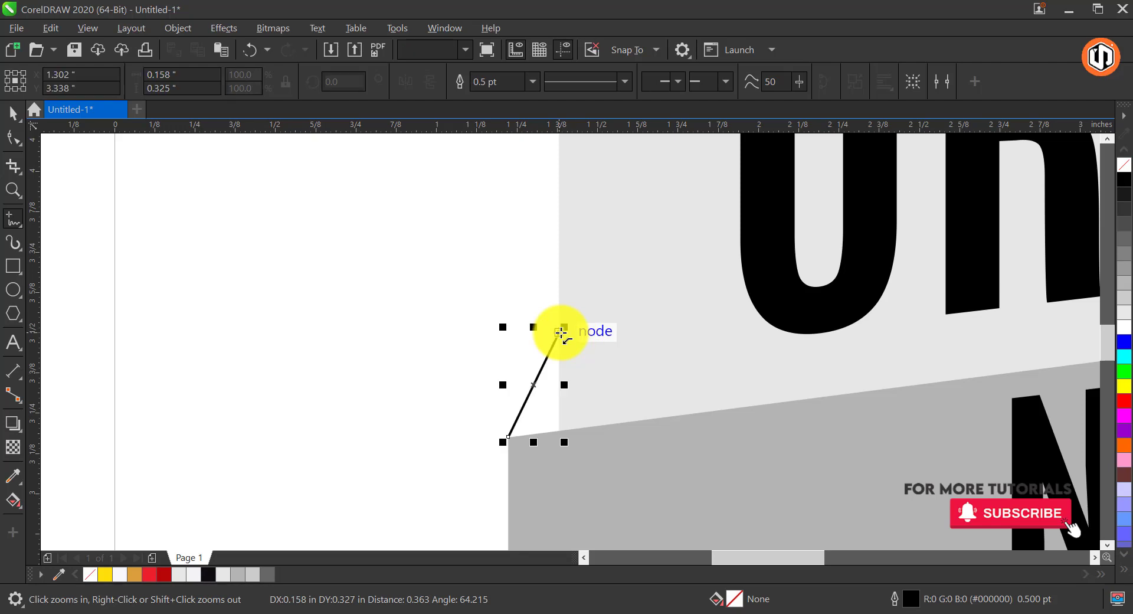
{"action": "left_click", "coordinate": [559, 440]}
{"action": "left_click", "coordinate": [508, 438]}
Fill the lower band's triangular fold with medium grey and remove its outline.
{"action": "key", "text": "space"}
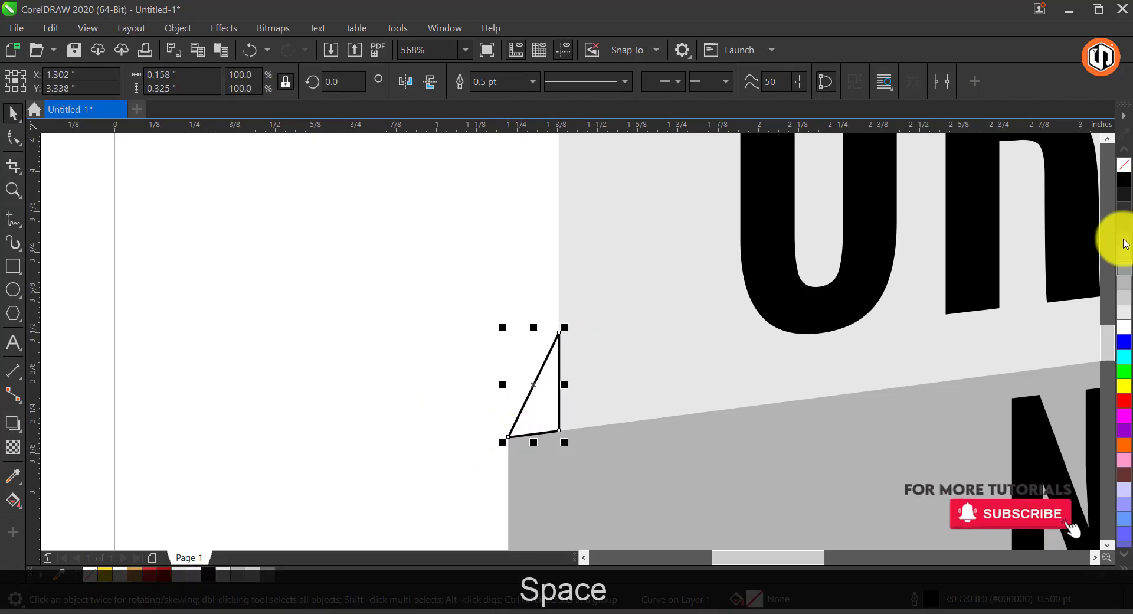
{"action": "left_click", "coordinate": [1124, 268]}
{"action": "key", "text": "F4"}
{"action": "left_click", "coordinate": [916, 235]}
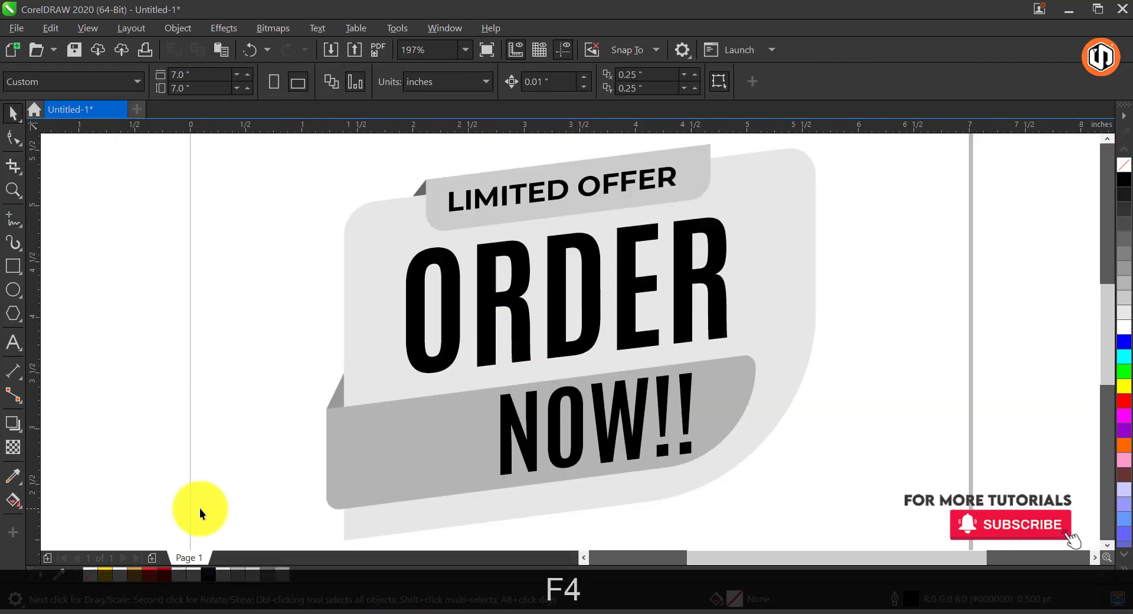
Draw a rectangle about 2.5 by 1.4 in from the large shape's lower-left corner and skew its right side downward.
{"action": "key", "text": "F2"}
{"action": "left_click_drag", "start_coordinate": [245, 300], "coordinate": [870, 568]}
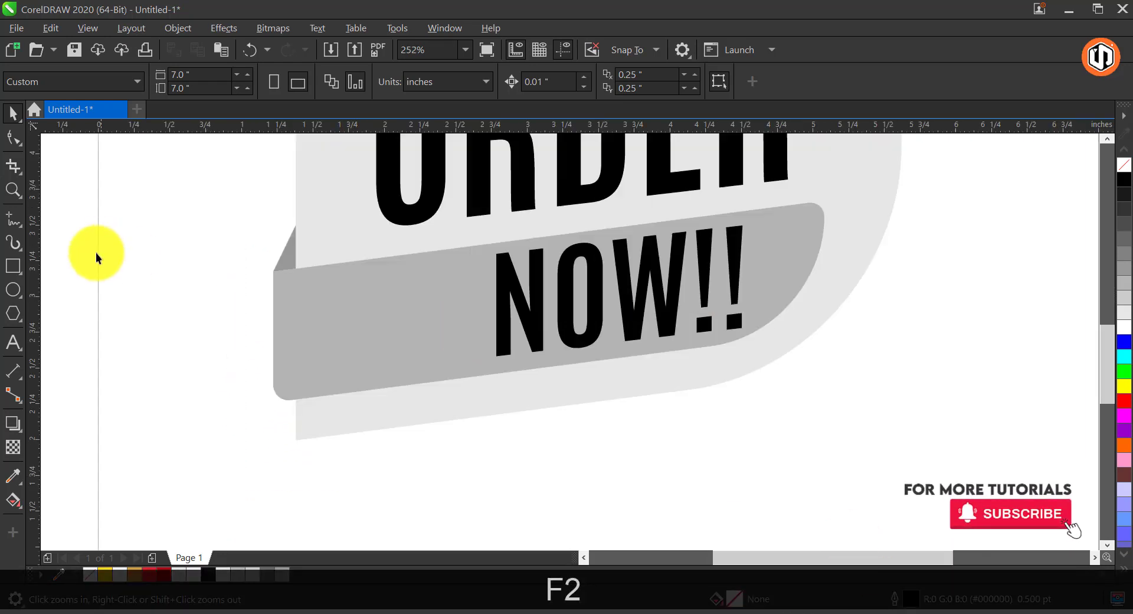
{"action": "left_click", "coordinate": [15, 267]}
{"action": "left_click_drag", "start_coordinate": [296, 440], "coordinate": [653, 239]}
{"action": "key", "text": "space"}
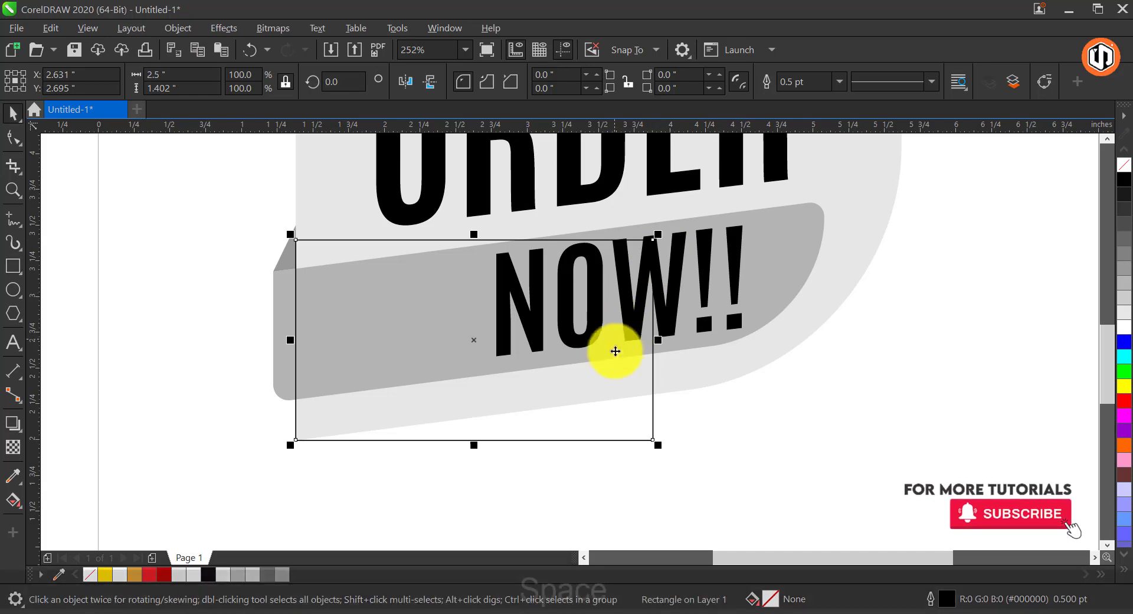
{"action": "left_click", "coordinate": [665, 353]}
{"action": "left_click_drag", "start_coordinate": [661, 341], "coordinate": [655, 384]}
Send the skewed rectangle behind all other shapes and give it a #999999 grey fill without outline.
{"action": "key", "text": "shift+Page_Down"}
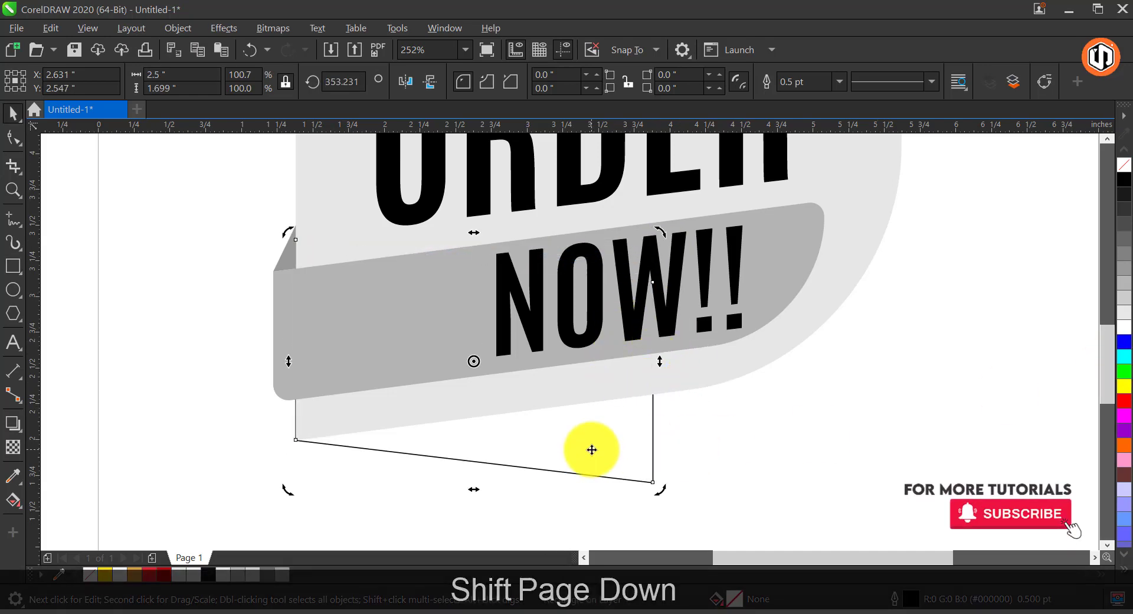
{"action": "left_click", "coordinate": [1124, 270]}
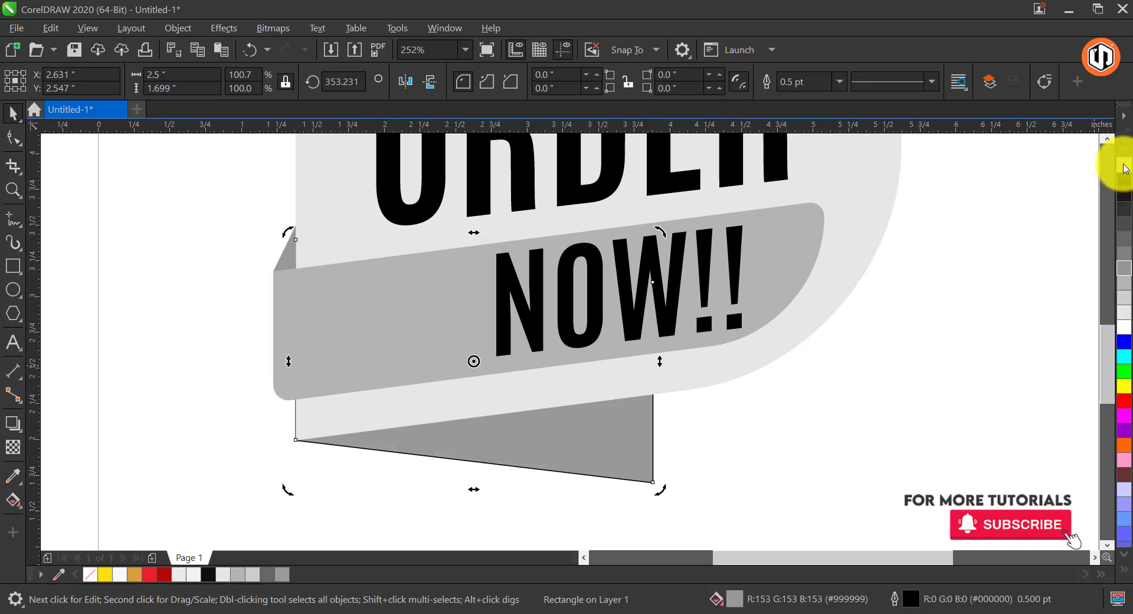
{"action": "left_click", "coordinate": [908, 367]}
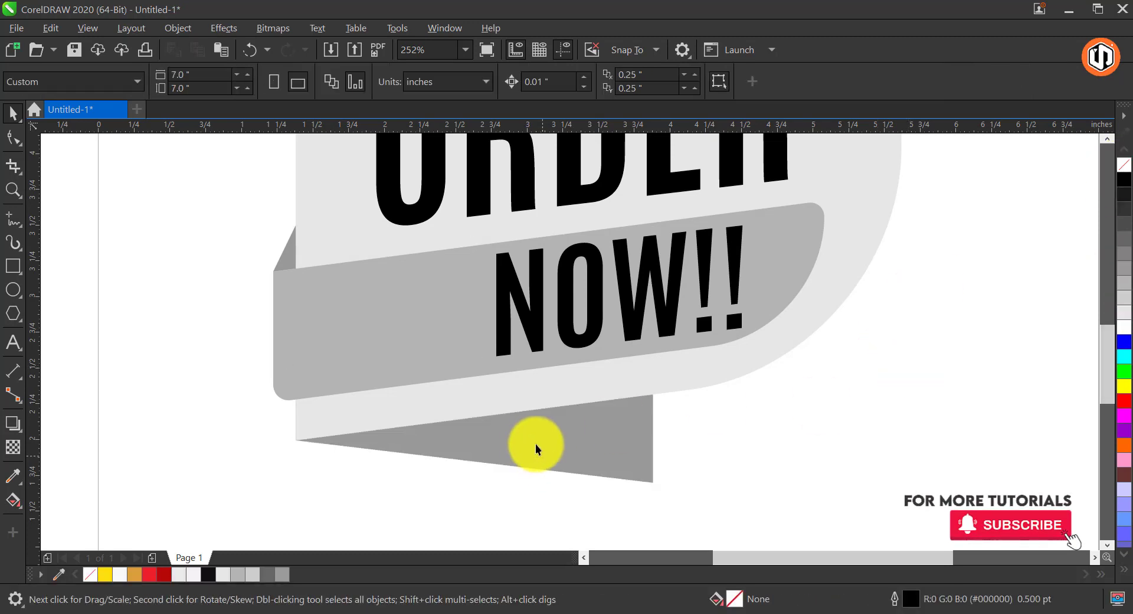
Draw a pointed triangular tail about 0.98 by 0.6 in below the lower-right corner of the skewed grey shape.
{"action": "left_click", "coordinate": [13, 218]}
{"action": "left_click", "coordinate": [1108, 548]}
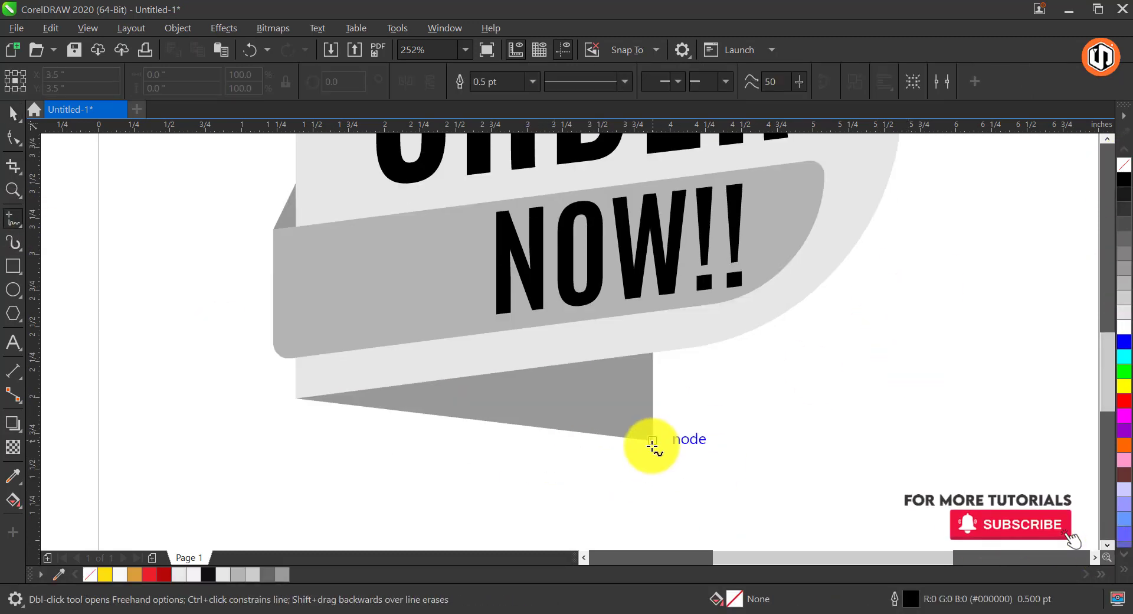
{"action": "left_click", "coordinate": [653, 441]}
{"action": "left_click", "coordinate": [512, 517]}
{"action": "left_click", "coordinate": [513, 517]}
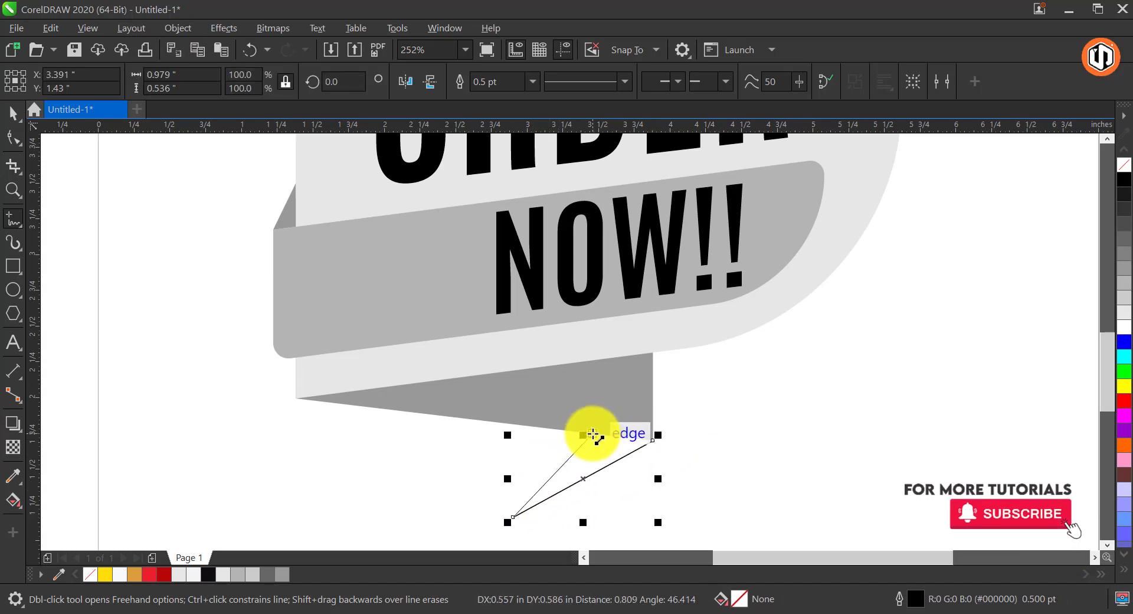
{"action": "left_click", "coordinate": [576, 431]}
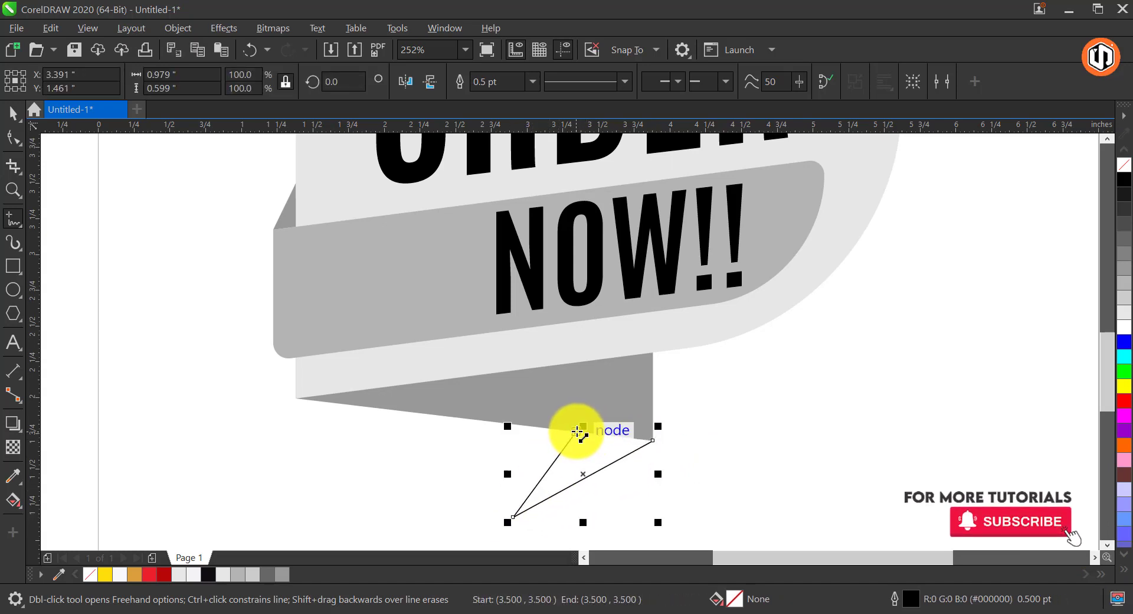
{"action": "left_click", "coordinate": [652, 440]}
Fill the triangular tail with light grey #CCCCCC and remove its outline.
{"action": "key", "text": "space"}
{"action": "left_click", "coordinate": [1125, 311]}
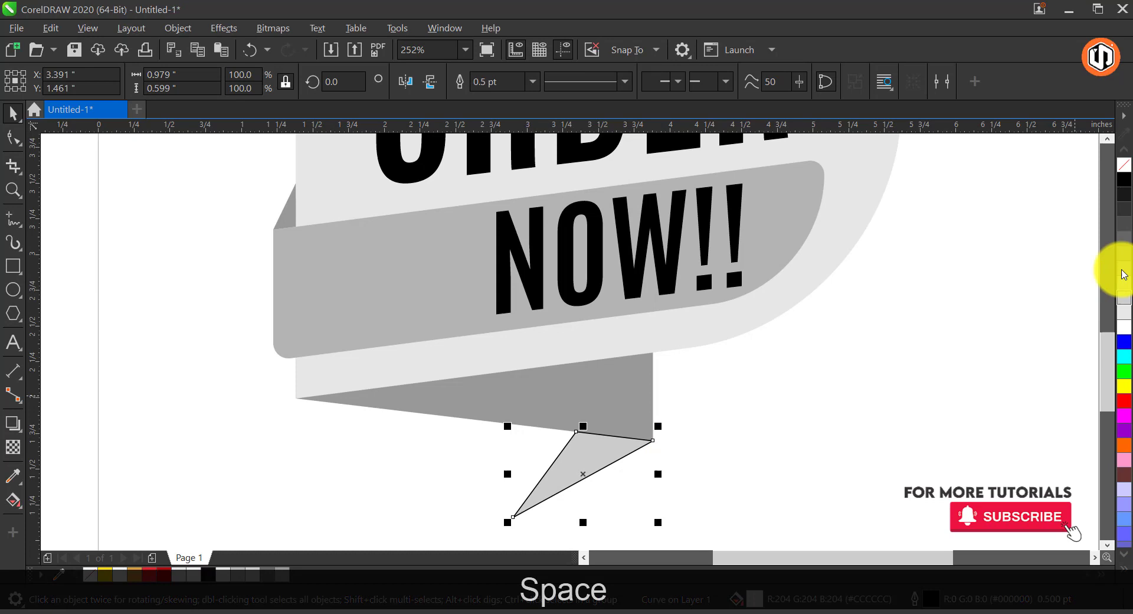
{"action": "right_click", "coordinate": [1124, 165]}
{"action": "key", "text": "F4"}
{"action": "left_click", "coordinate": [828, 280]}
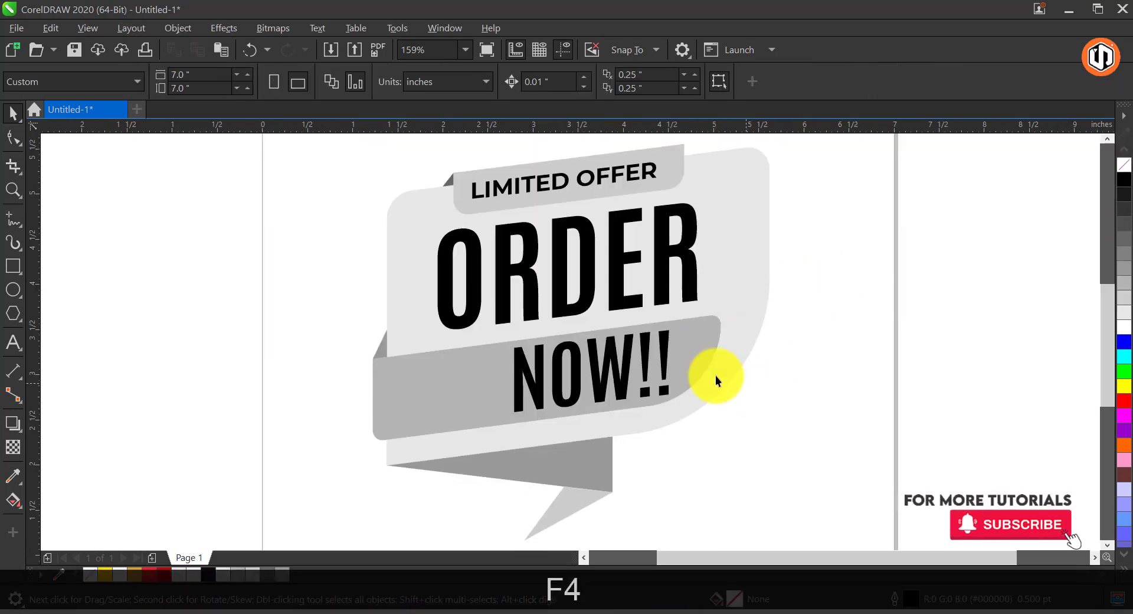
Draw a small accent triangle about 0.29 by 0.36 in beside the upper-right corner of "ORDER".
{"action": "left_click", "coordinate": [13, 220]}
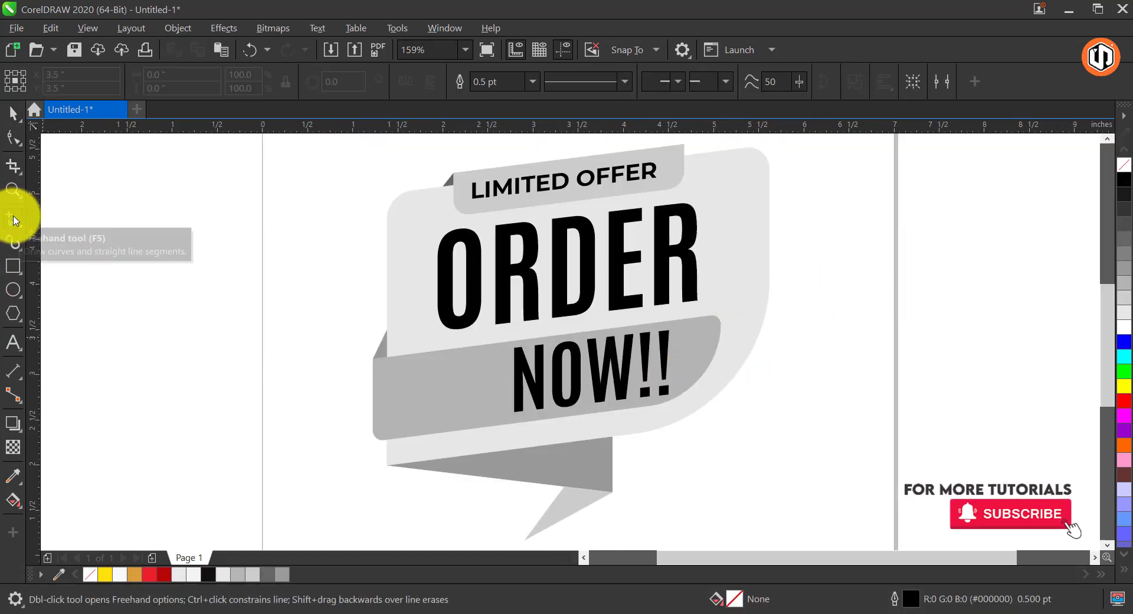
{"action": "left_click", "coordinate": [716, 186]}
{"action": "double_click", "coordinate": [735, 194]}
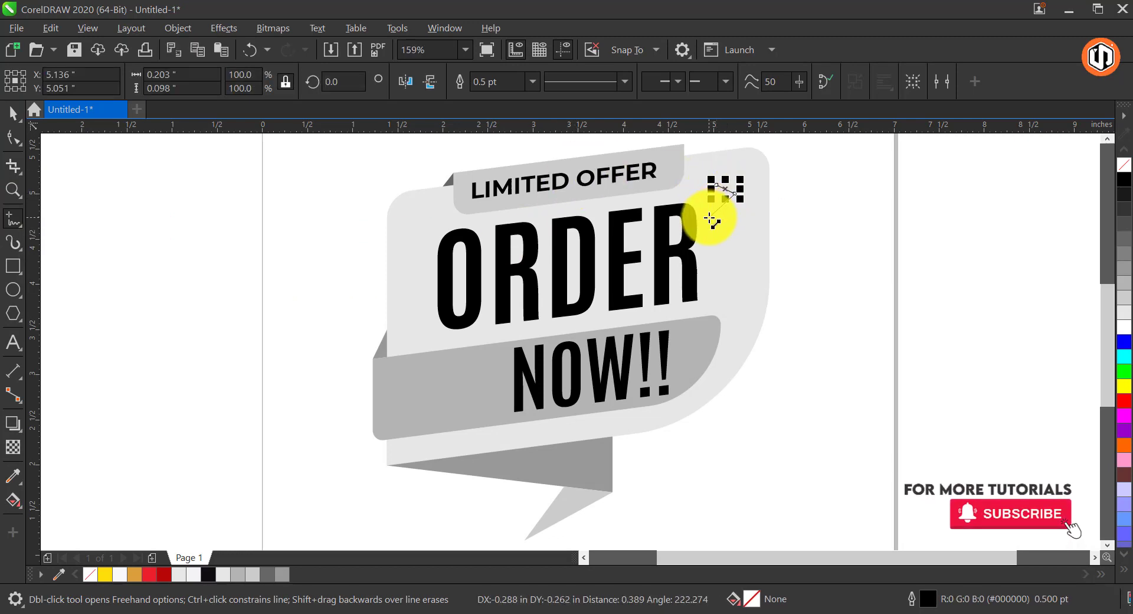
{"action": "double_click", "coordinate": [709, 217]}
{"action": "left_click", "coordinate": [715, 186]}
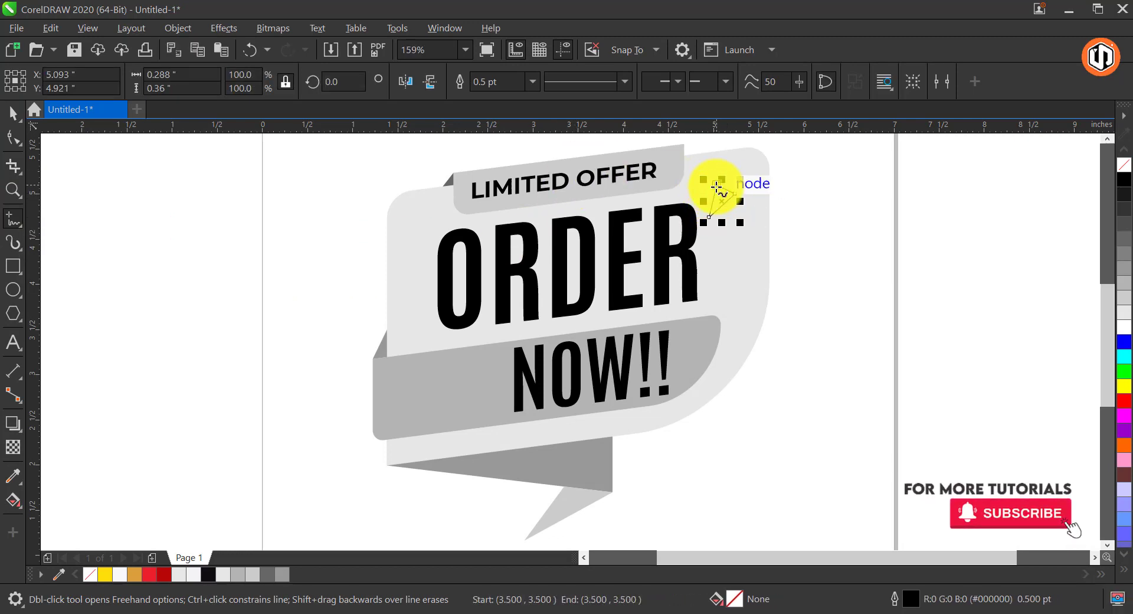
Draw a second accent triangle about 0.52 by 0.38 in across the badge's right edge, beside the first one.
{"action": "left_click", "coordinate": [734, 229]}
{"action": "double_click", "coordinate": [779, 219]}
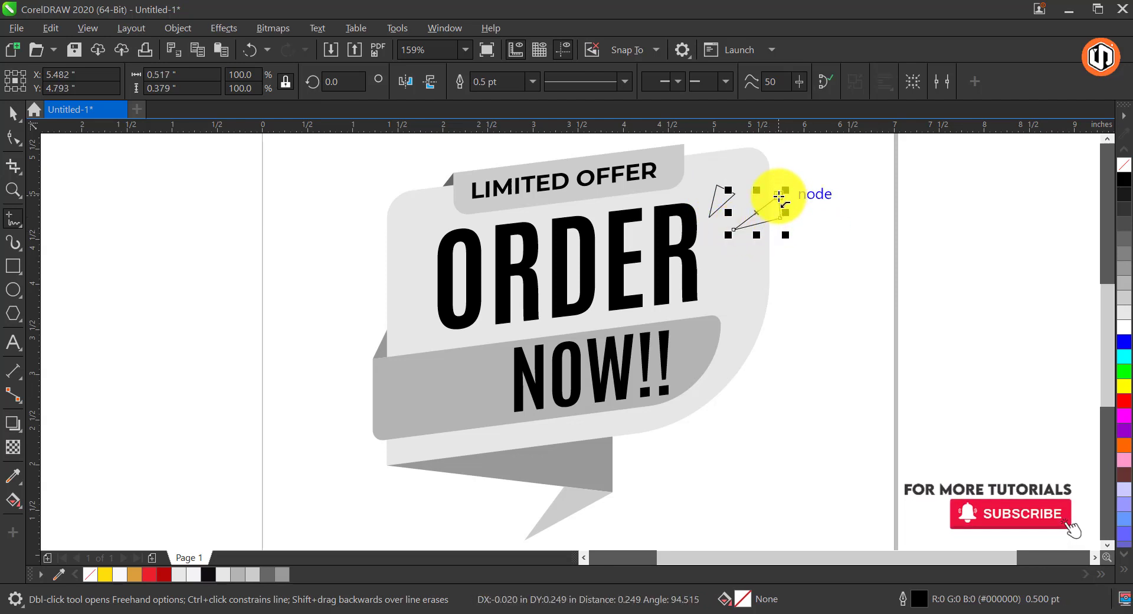
{"action": "left_click", "coordinate": [779, 196]}
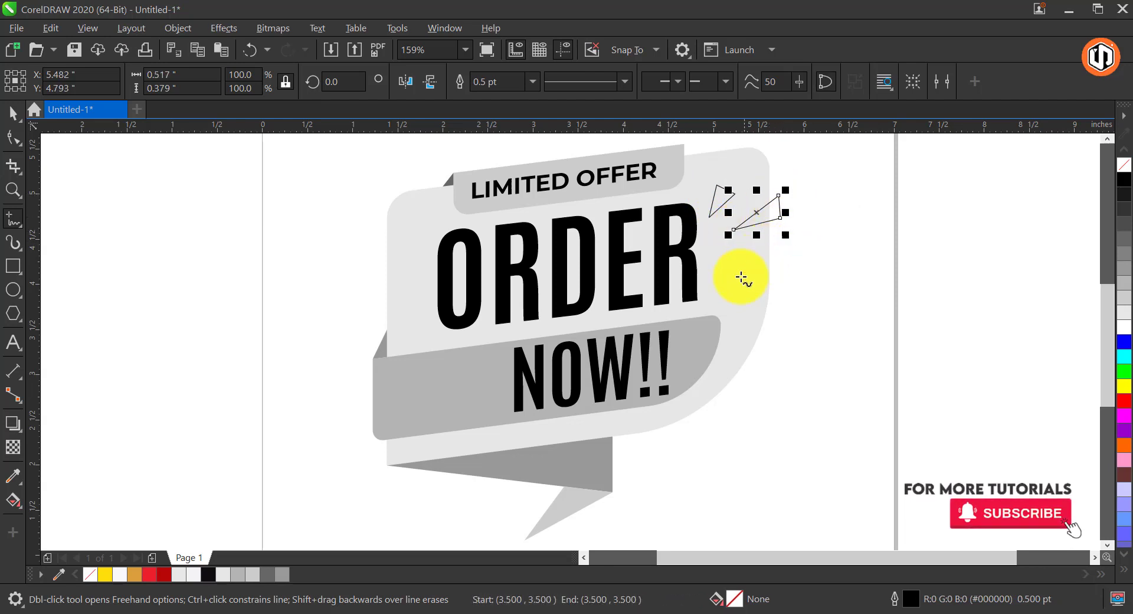
Draw a third accent triangle about 0.43 by 0.46 in over the badge's lower-left corner.
{"action": "left_click", "coordinate": [405, 450]}
{"action": "left_click", "coordinate": [366, 484]}
{"action": "left_click", "coordinate": [393, 491]}
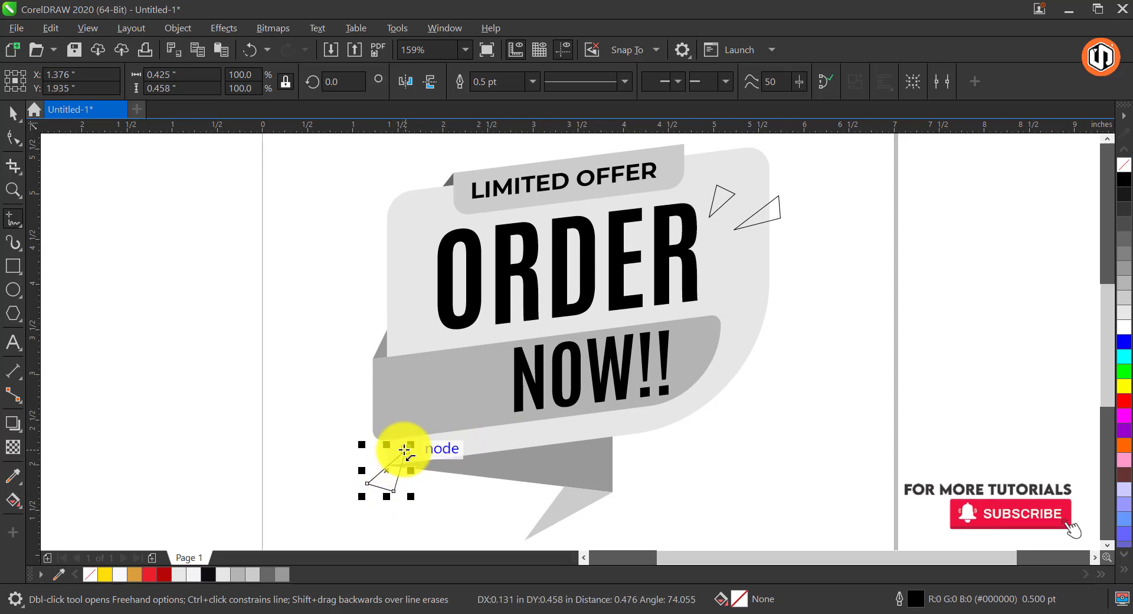
{"action": "left_click", "coordinate": [404, 455]}
Fill all three accent triangles with dark grey #666666 and remove their outlines.
{"action": "key", "text": "space"}
{"action": "left_click", "coordinate": [715, 188], "text": "shift"}
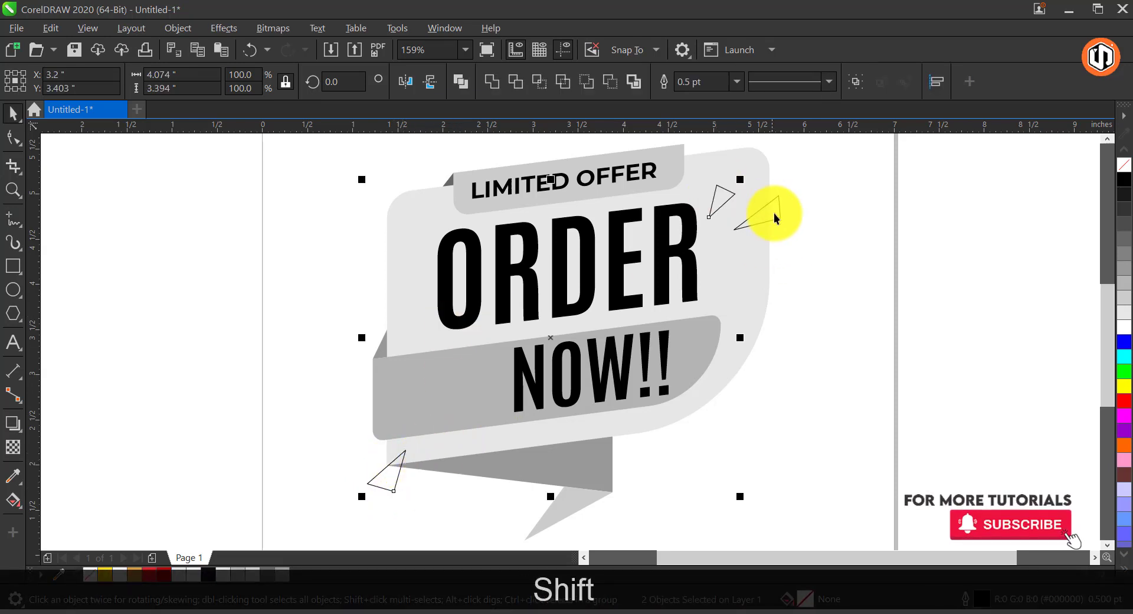
{"action": "left_click", "coordinate": [1123, 234]}
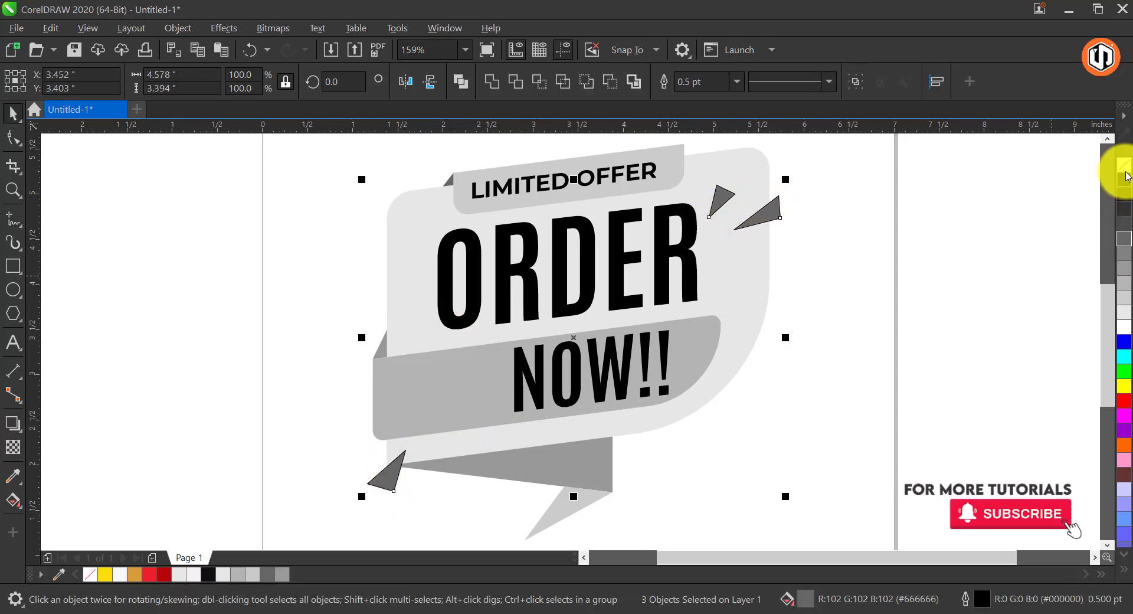
{"action": "right_click", "coordinate": [1124, 165]}
{"action": "left_click", "coordinate": [844, 227]}
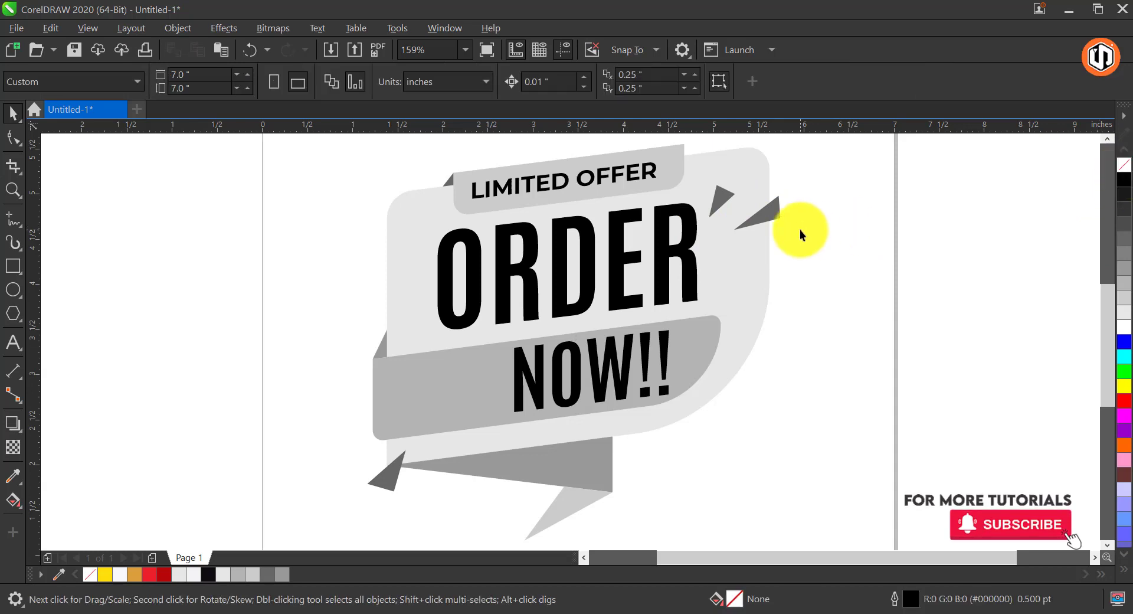
Draw a horizontal straight line about 0.76 in long beside the badge's left edge and set its outline width to 2 pt.
{"action": "left_click", "coordinate": [12, 219]}
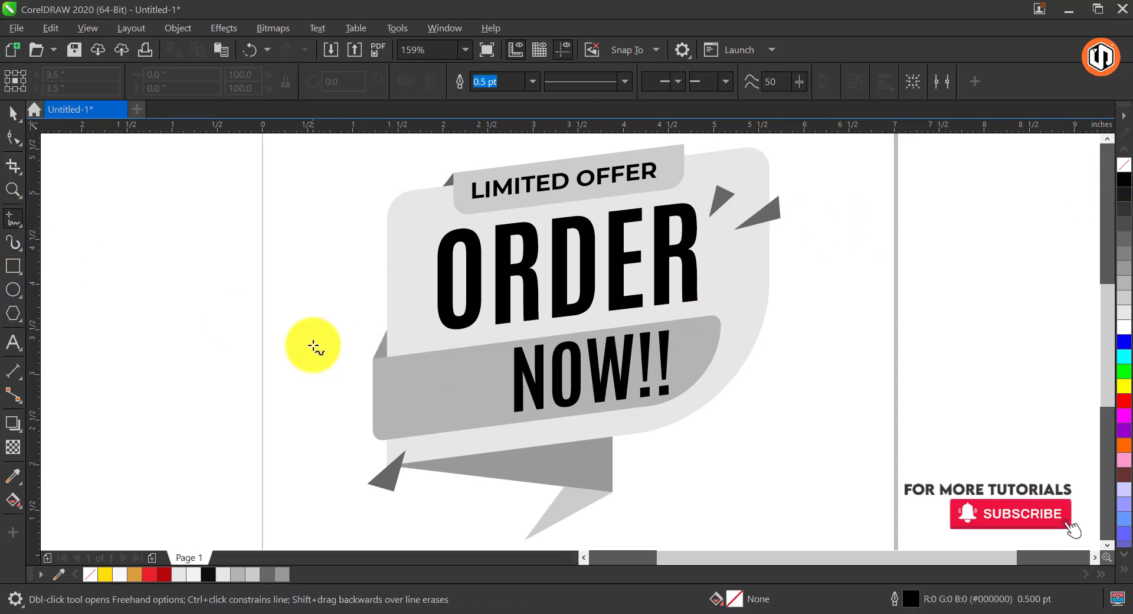
{"action": "left_click", "coordinate": [299, 335]}
{"action": "left_click", "coordinate": [368, 336], "text": "ctrl"}
{"action": "key", "text": "space"}
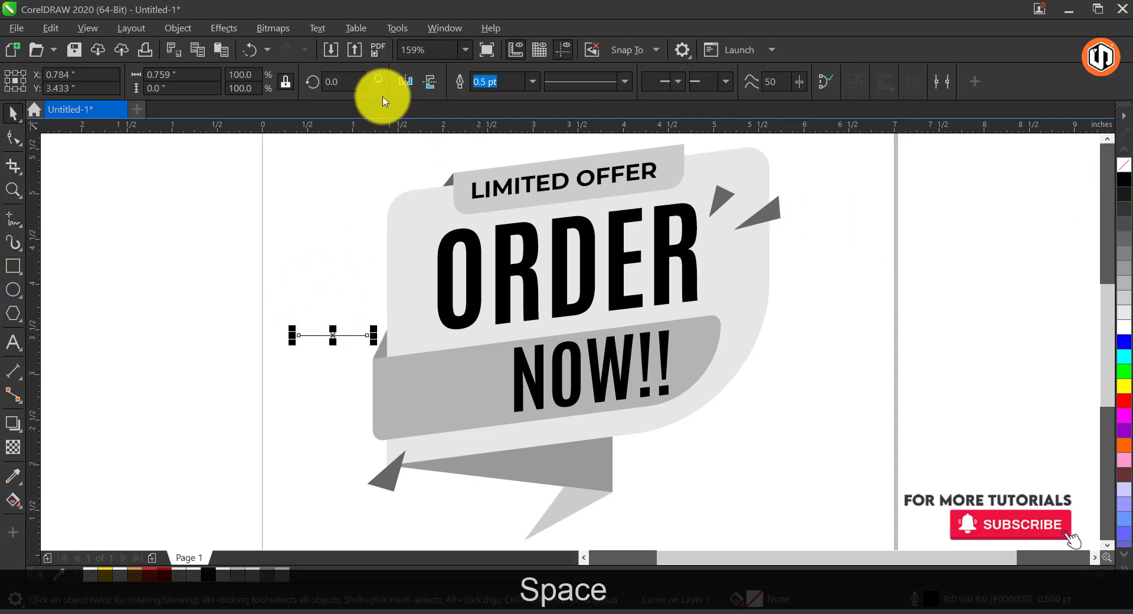
{"action": "type", "text": "2"}
{"action": "key", "text": "Return"}
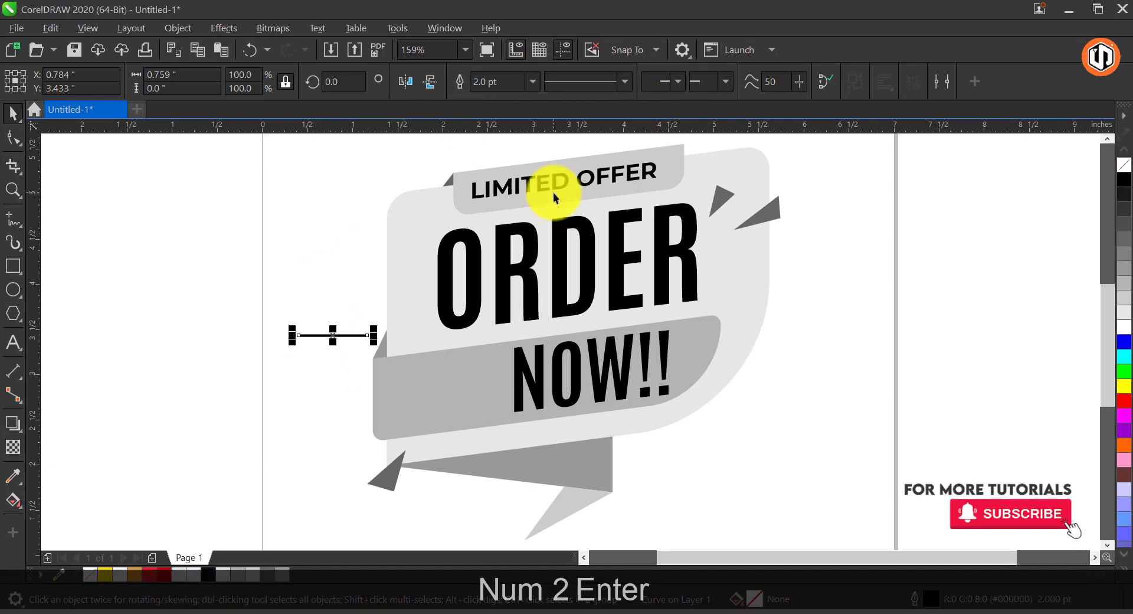
Move the line just above the upper-left corner of the "NOW!!" band and rotate it about 7.1° to match the band's slant.
{"action": "left_click", "coordinate": [677, 82]}
{"action": "left_click", "coordinate": [677, 81]}
{"action": "left_click_drag", "start_coordinate": [326, 357], "coordinate": [411, 352]}
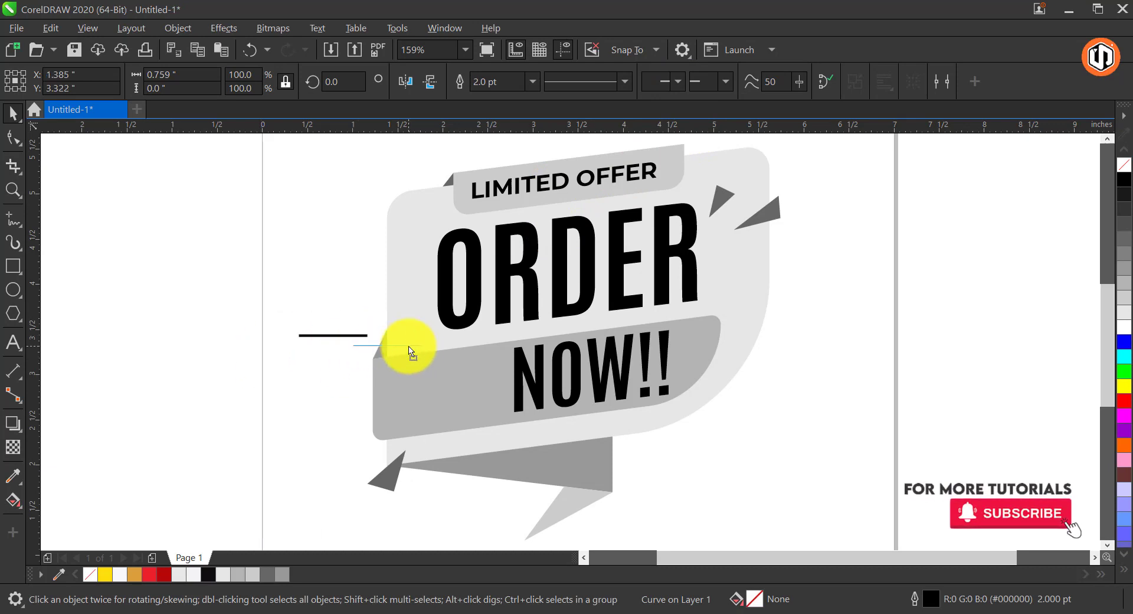
{"action": "left_click", "coordinate": [441, 346]}
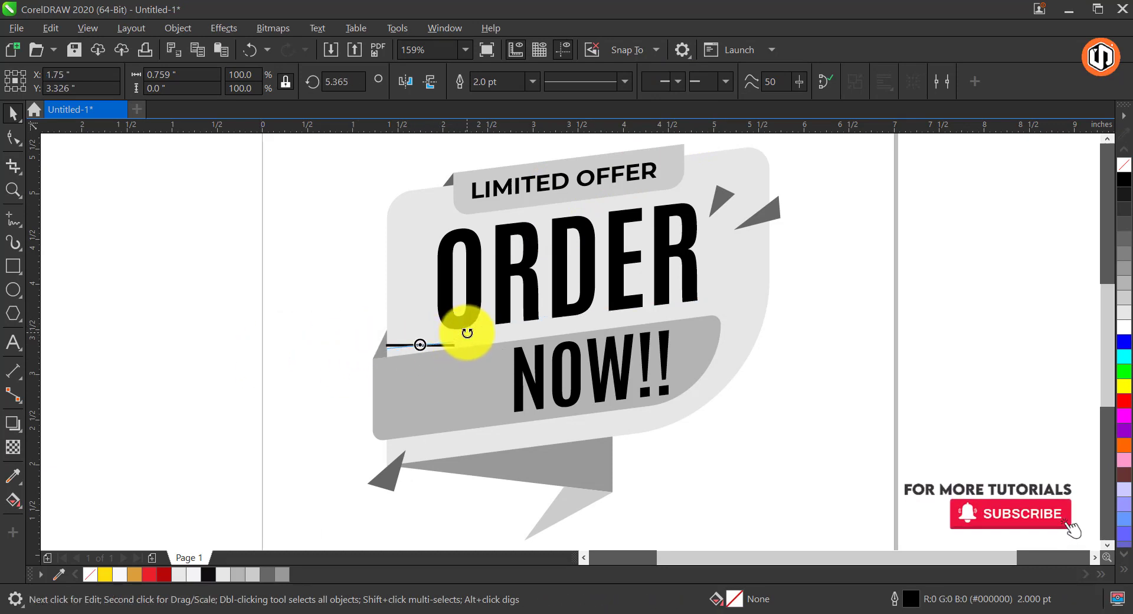
{"action": "left_click_drag", "start_coordinate": [297, 322], "coordinate": [494, 371]}
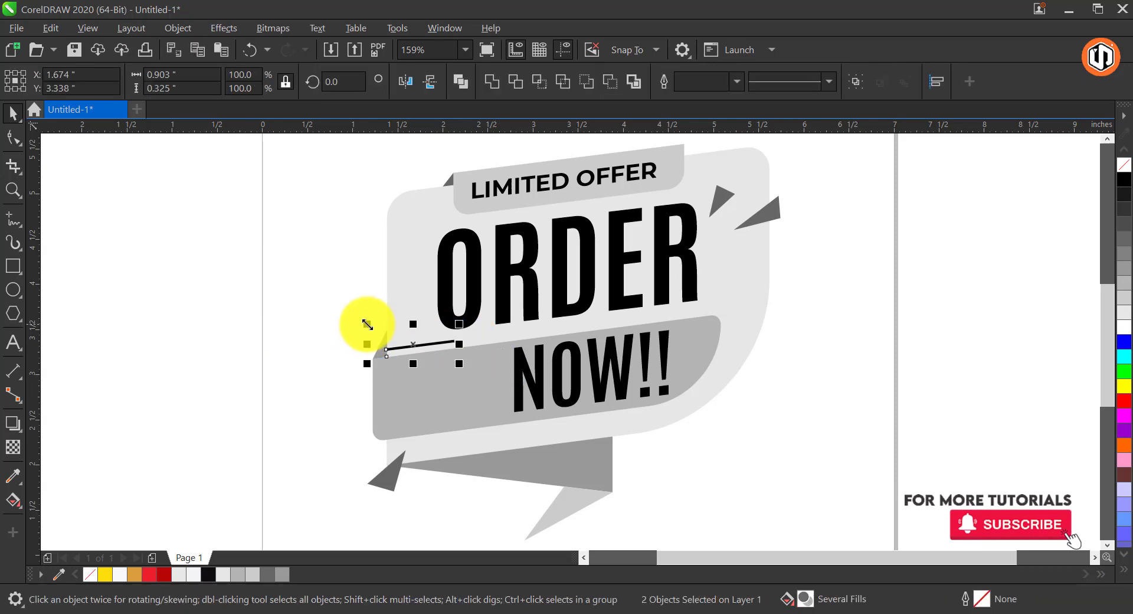
{"action": "mouse_move", "coordinate": [367, 325]}
{"action": "left_mouse_down"}
{"action": "mouse_move", "coordinate": [321, 316]}
{"action": "mouse_move", "coordinate": [379, 334]}
{"action": "mouse_move", "coordinate": [347, 322]}
{"action": "mouse_move", "coordinate": [386, 329]}
{"action": "mouse_move", "coordinate": [375, 304]}
{"action": "left_mouse_up"}
{"action": "key", "text": "ctrl+z"}
Lengthen the slanted line past the badge's left edge and place a shorter copy about 0.59 in wide above it.
{"action": "left_click", "coordinate": [409, 347]}
{"action": "left_click", "coordinate": [409, 346]}
{"action": "right_click", "coordinate": [385, 329]}
{"action": "left_click", "coordinate": [327, 313]}
{"action": "left_click", "coordinate": [344, 335]}
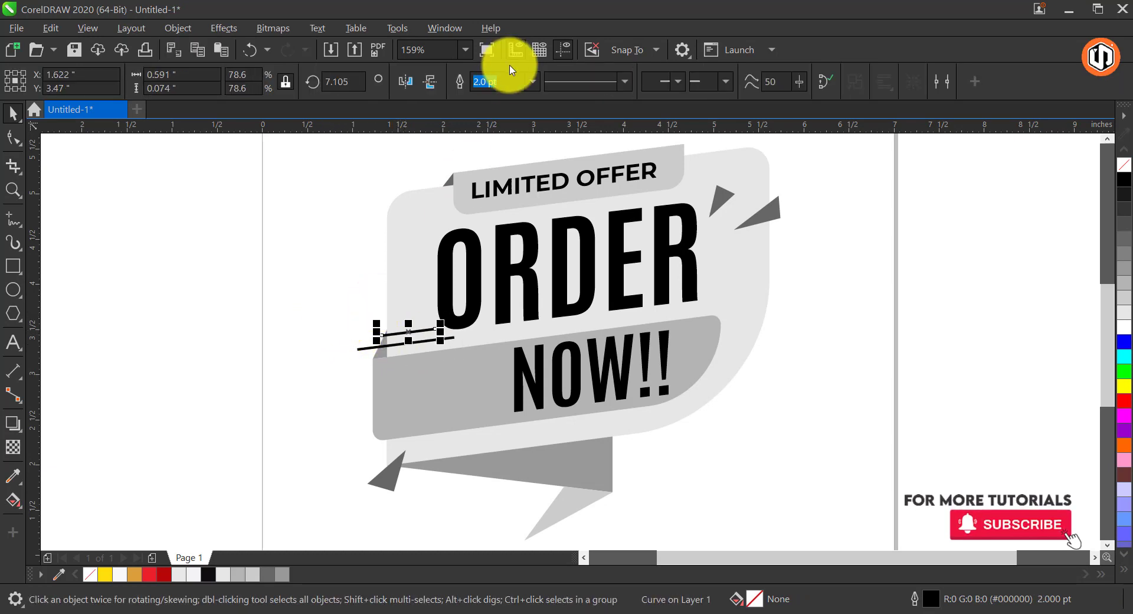
Set the upper line's outline width to 3 pt and shorten the line to about 0.44 in wide.
{"action": "left_click_drag", "start_coordinate": [505, 81], "coordinate": [437, 104]}
{"action": "type", "text": "3"}
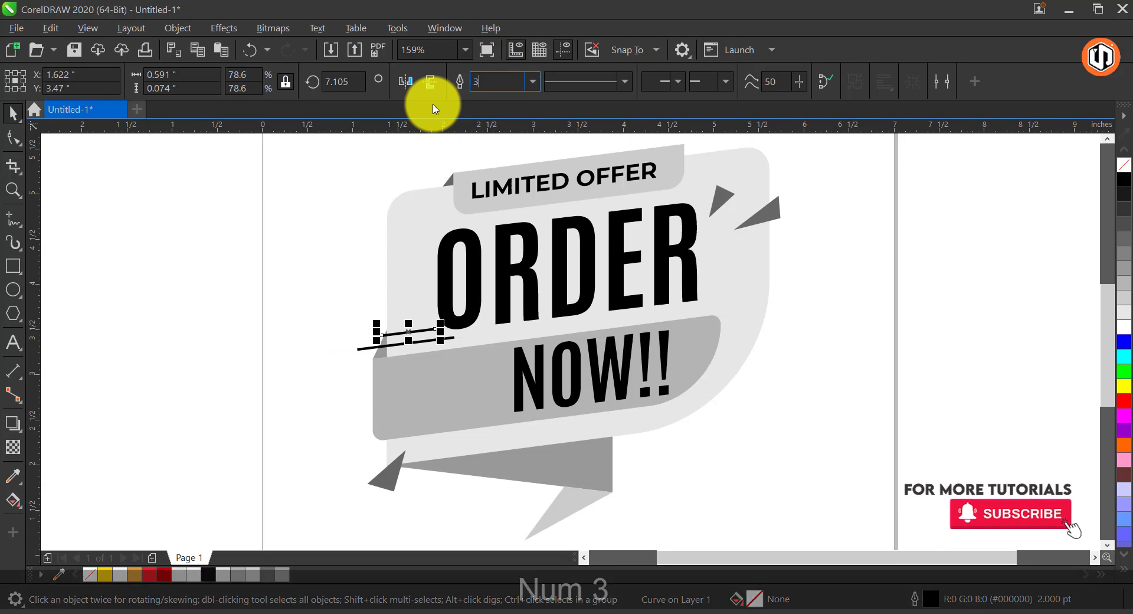
{"action": "key", "text": "Return"}
{"action": "left_click_drag", "start_coordinate": [440, 323], "coordinate": [401, 333]}
Give both slanted lines round corners and round line caps.
{"action": "key", "text": "F2"}
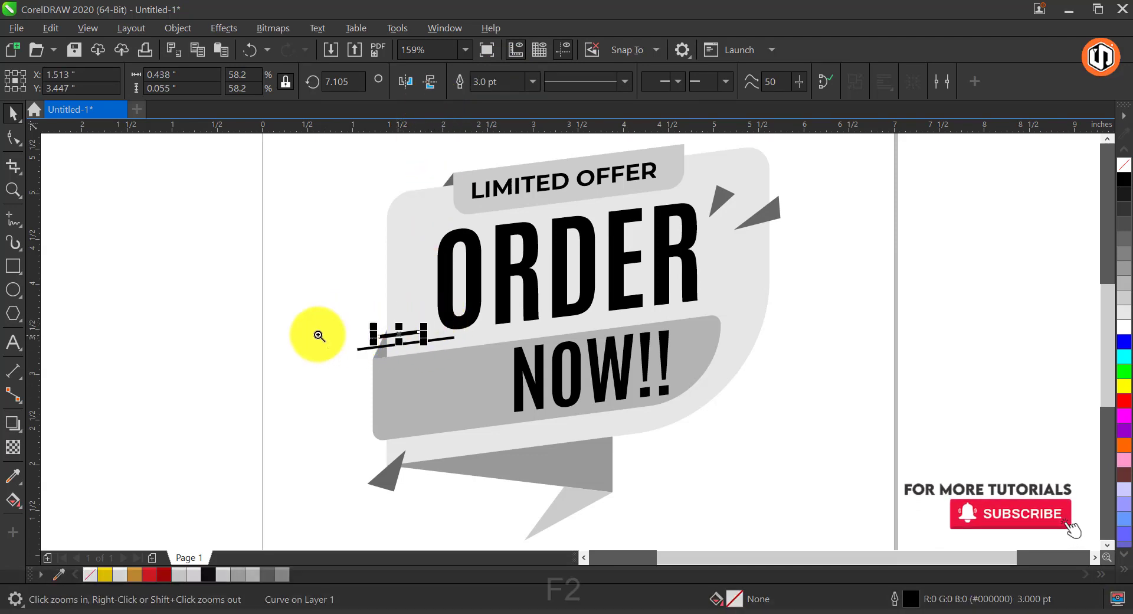
{"action": "left_click_drag", "start_coordinate": [299, 295], "coordinate": [523, 375]}
{"action": "left_click", "coordinate": [447, 395], "text": "shift"}
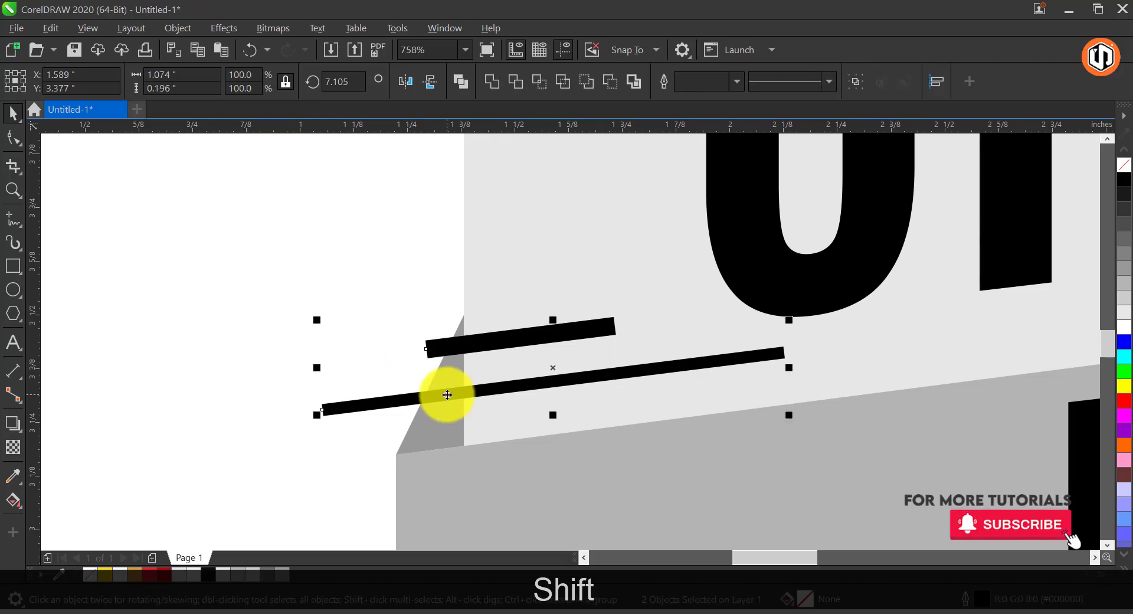
{"action": "key", "text": "F12"}
{"action": "left_click", "coordinate": [429, 348]}
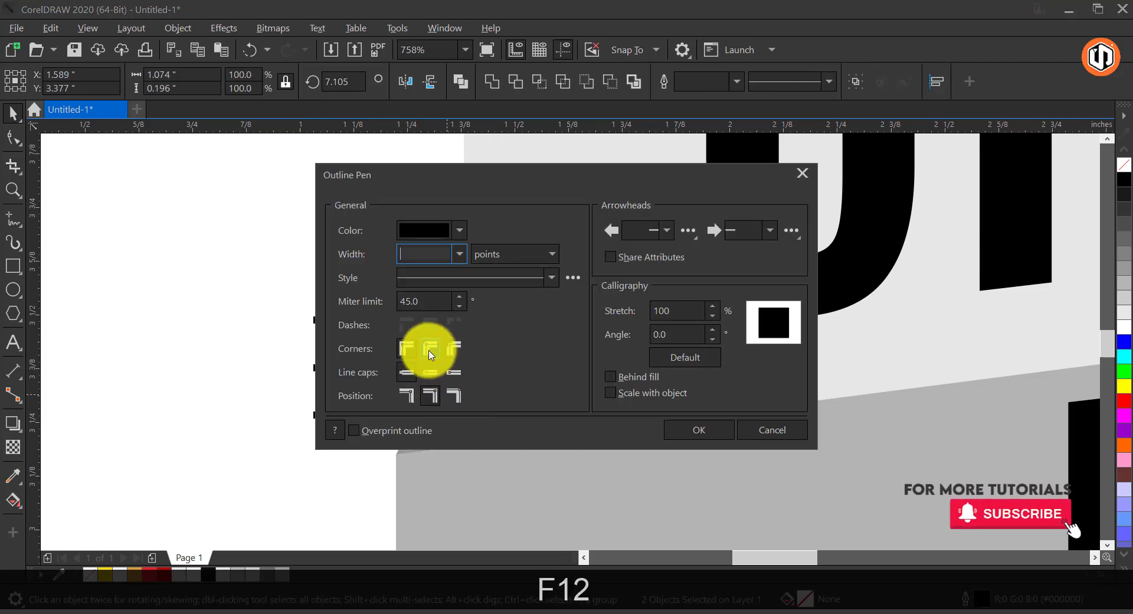
{"action": "left_click", "coordinate": [431, 371]}
{"action": "left_click", "coordinate": [699, 429]}
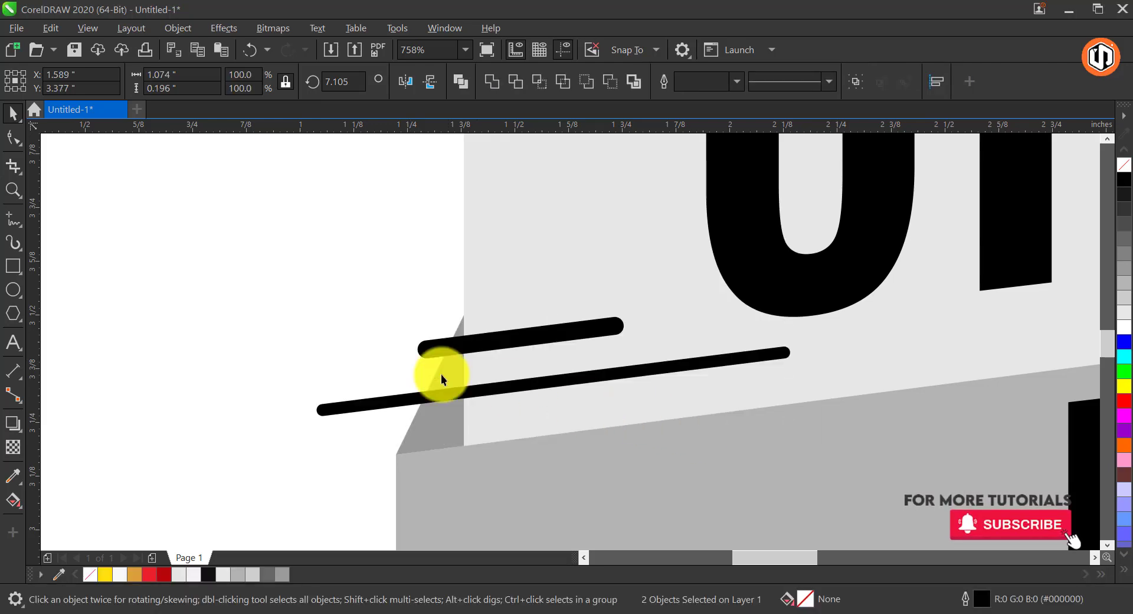
Shorten the upper line to about 0.2 in wide and adjust the placement of the slanted lines above the band.
{"action": "left_click", "coordinate": [514, 348]}
{"action": "left_click", "coordinate": [511, 344]}
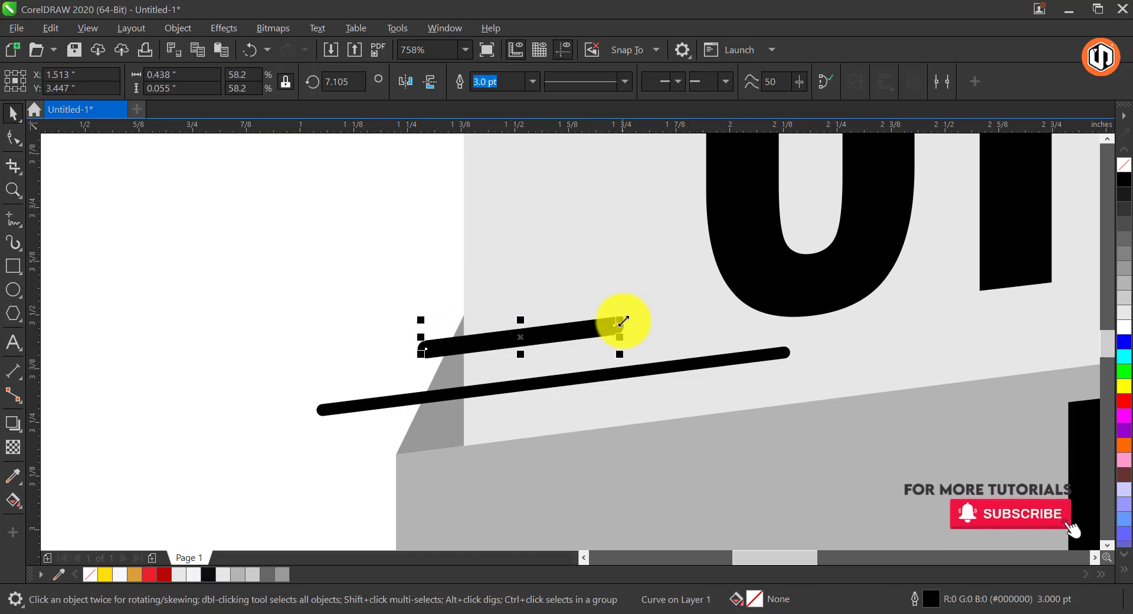
{"action": "left_click_drag", "start_coordinate": [619, 321], "coordinate": [523, 307]}
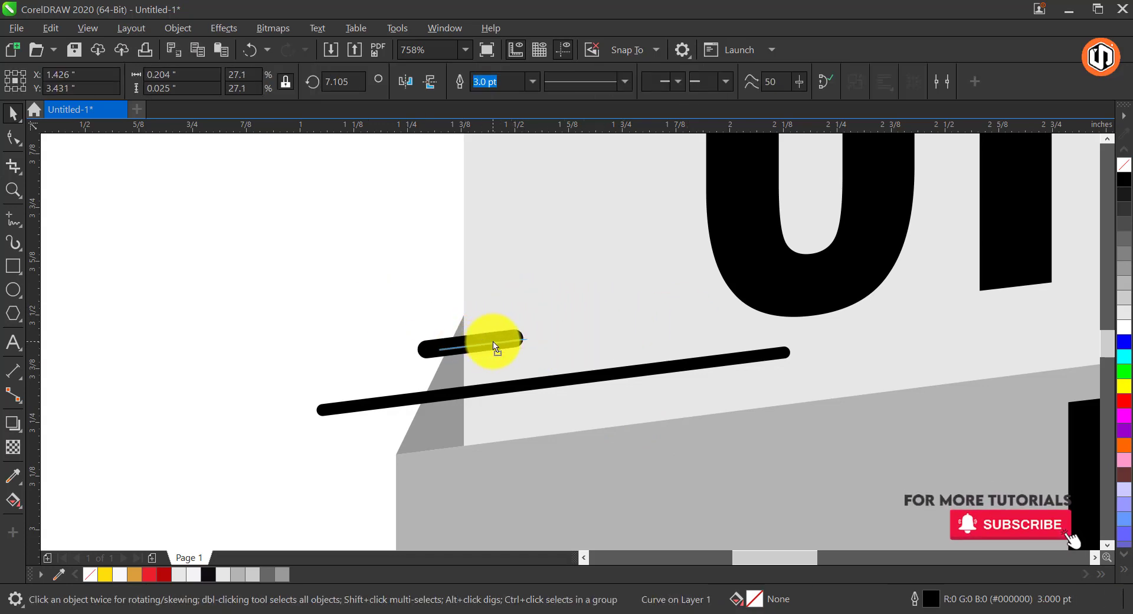
{"action": "left_click_drag", "start_coordinate": [572, 377], "coordinate": [574, 394]}
{"action": "key", "text": "F4"}
Copy the long slanted line to the badge's upper-right corner, shorten it to about 0.39 in wide and set its outline to 3 pt.
{"action": "left_click_drag", "start_coordinate": [405, 348], "coordinate": [826, 186]}
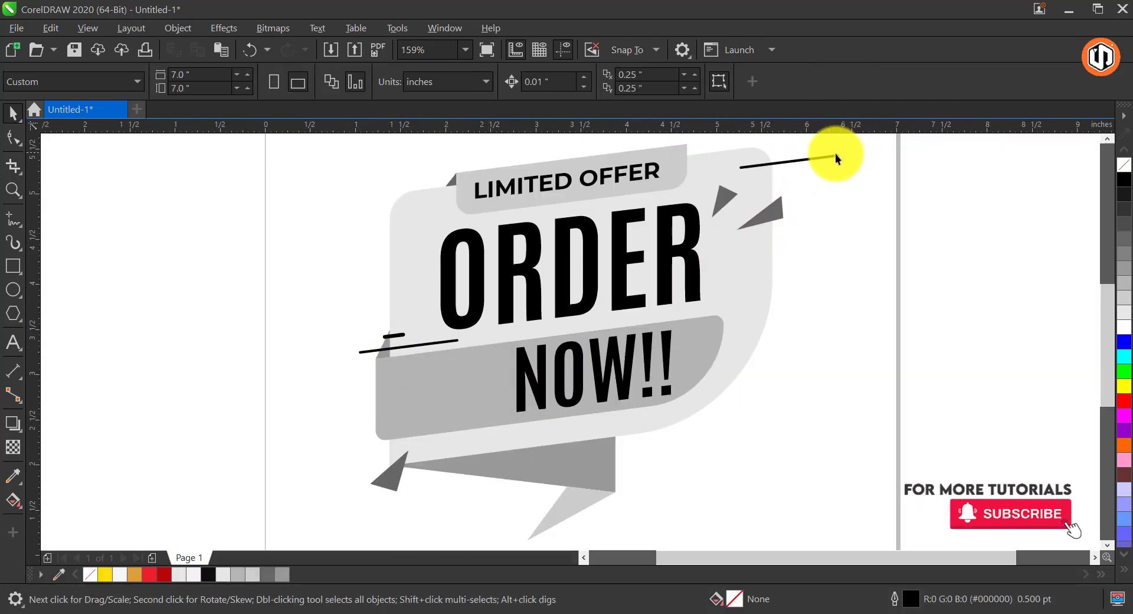
{"action": "left_click", "coordinate": [835, 154]}
{"action": "left_click_drag", "start_coordinate": [843, 148], "coordinate": [782, 157]}
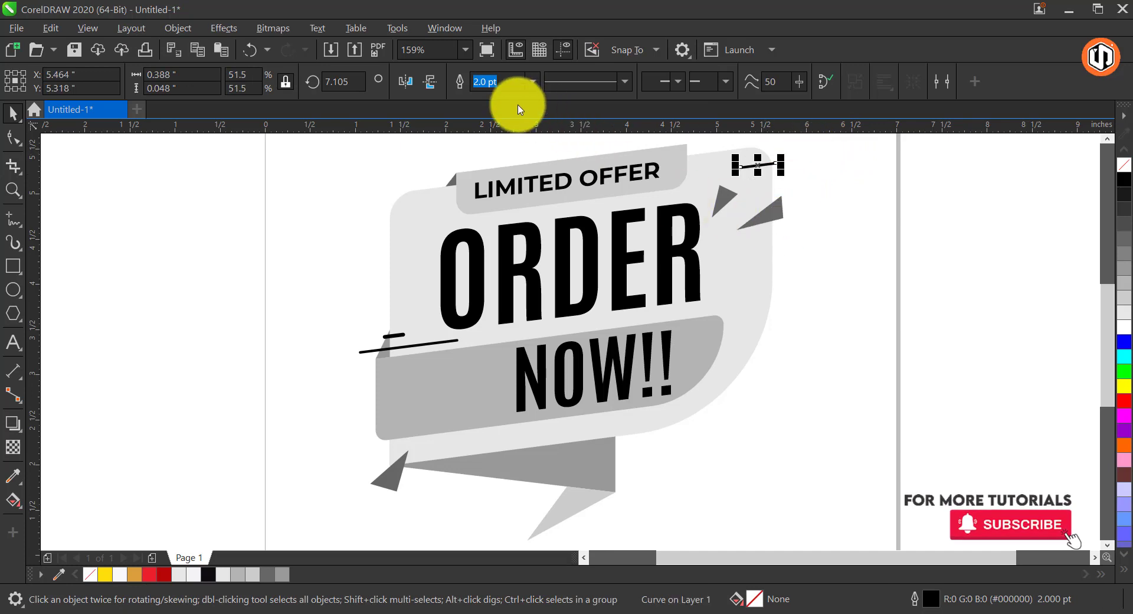
{"action": "type", "text": "3"}
{"action": "key", "text": "Return"}
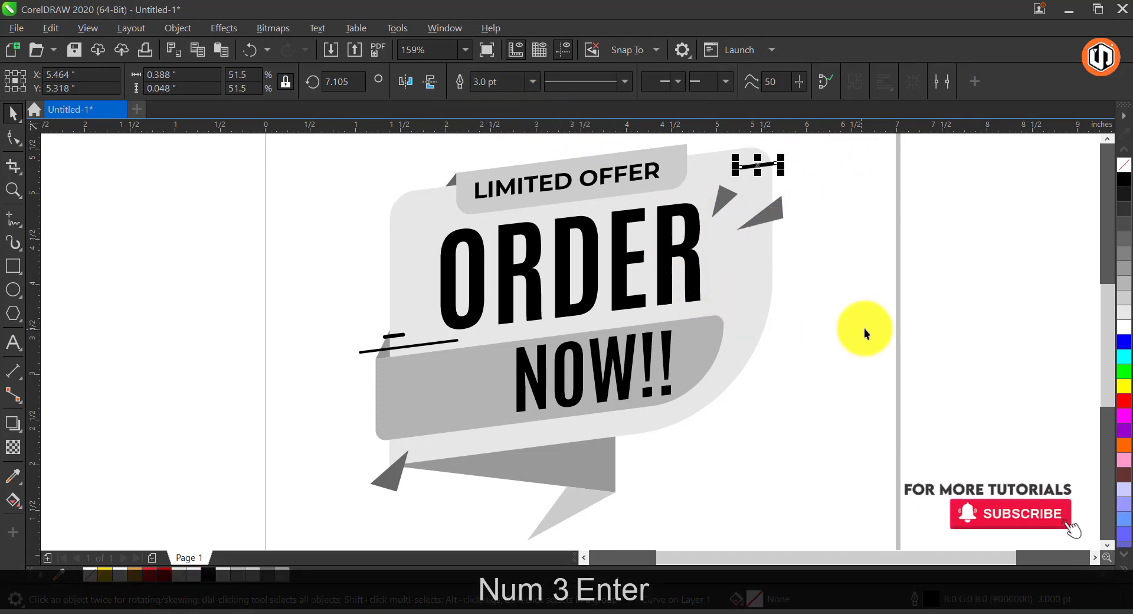
{"action": "left_click", "coordinate": [864, 328]}
Draw a circle about 0.21 in across above the badge's upper-right edge, filled with grey #B3B3B3 and without outline.
{"action": "left_click", "coordinate": [13, 290]}
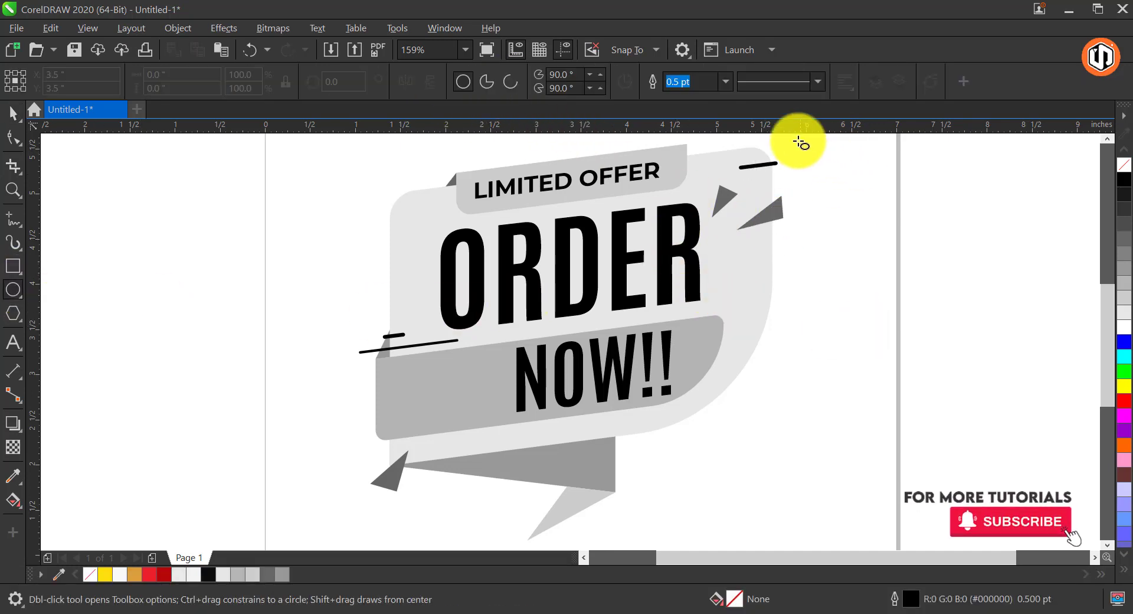
{"action": "left_click", "coordinate": [1106, 139]}
{"action": "left_click_drag", "start_coordinate": [703, 175], "coordinate": [717, 189]}
{"action": "key", "text": "ctrl+space"}
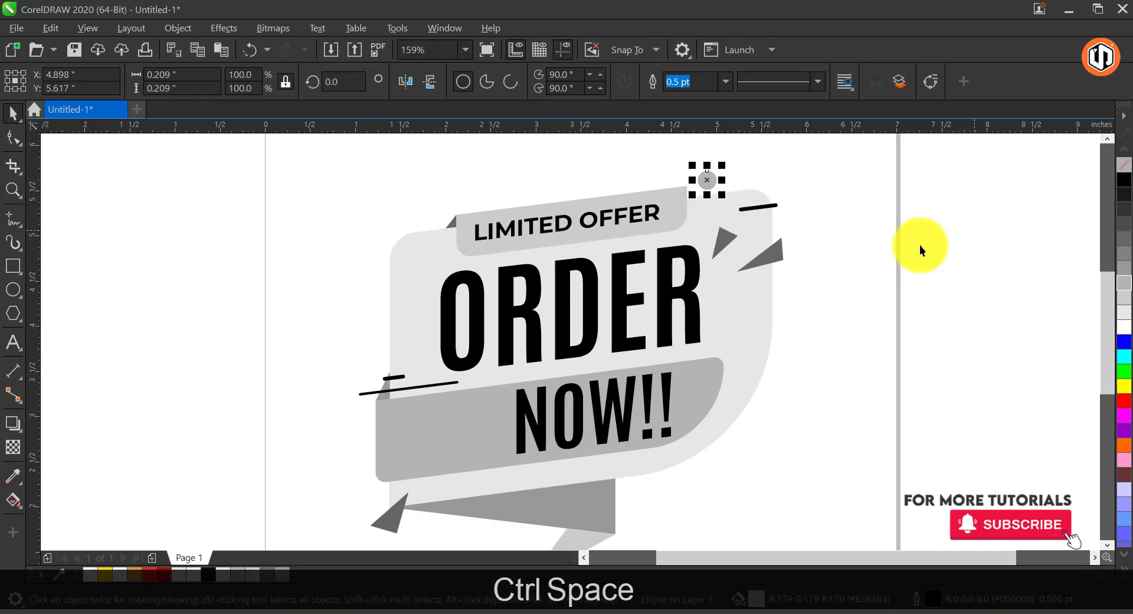
{"action": "left_click", "coordinate": [918, 246]}
{"action": "key", "text": "F4"}
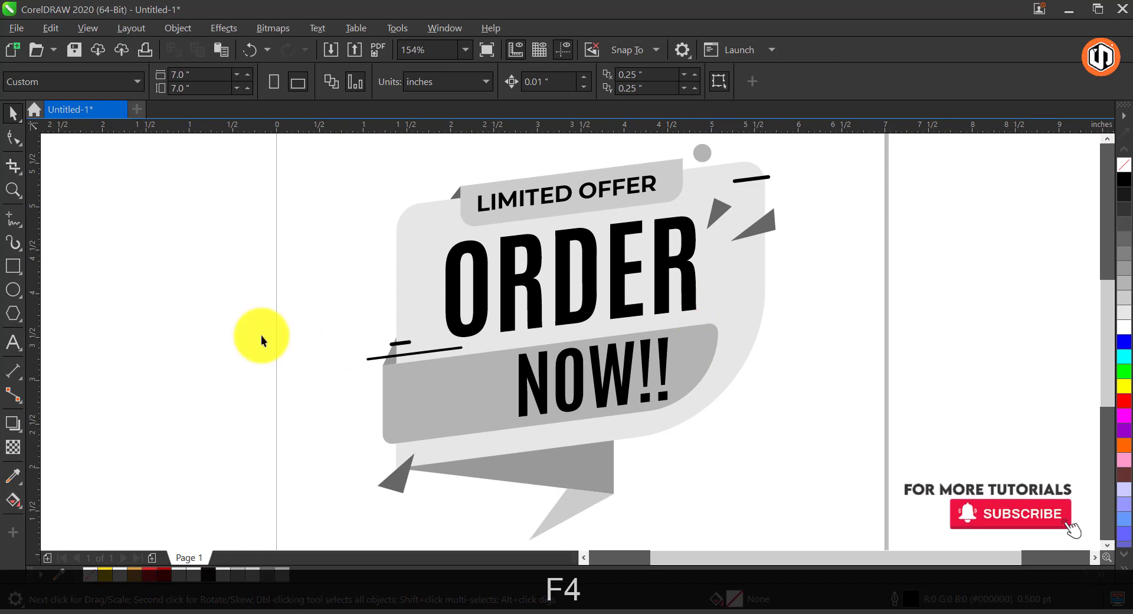
Import the CART file from the Desktop and place it about 1.12 by 0.72 in on the band before "NOW!!".
{"action": "left_click", "coordinate": [16, 27]}
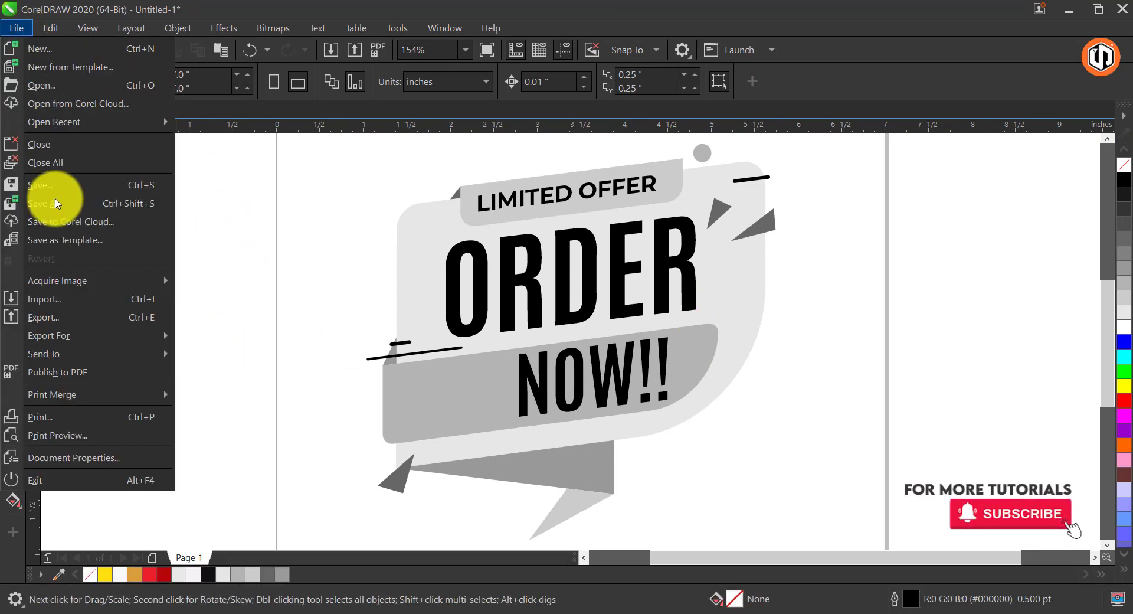
{"action": "left_click", "coordinate": [54, 302]}
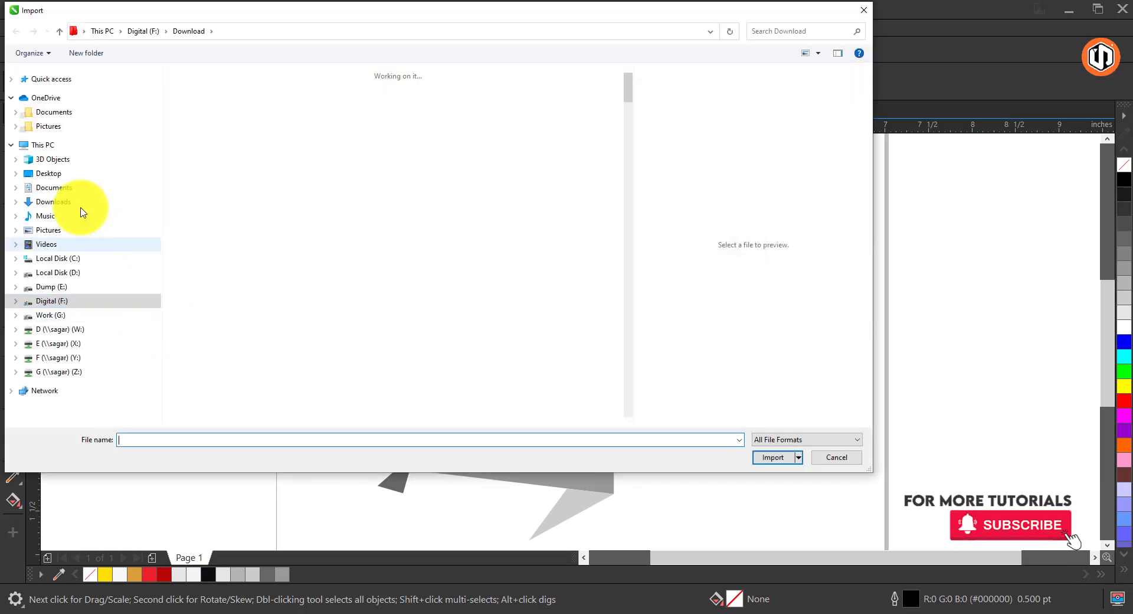
{"action": "left_click", "coordinate": [49, 174]}
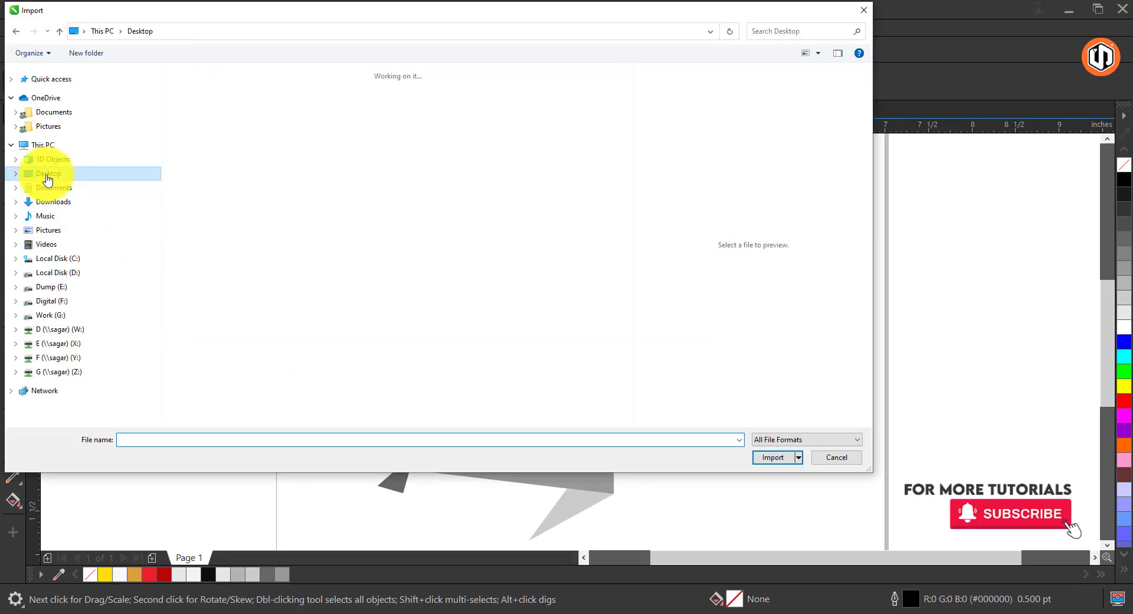
{"action": "left_click", "coordinate": [212, 118]}
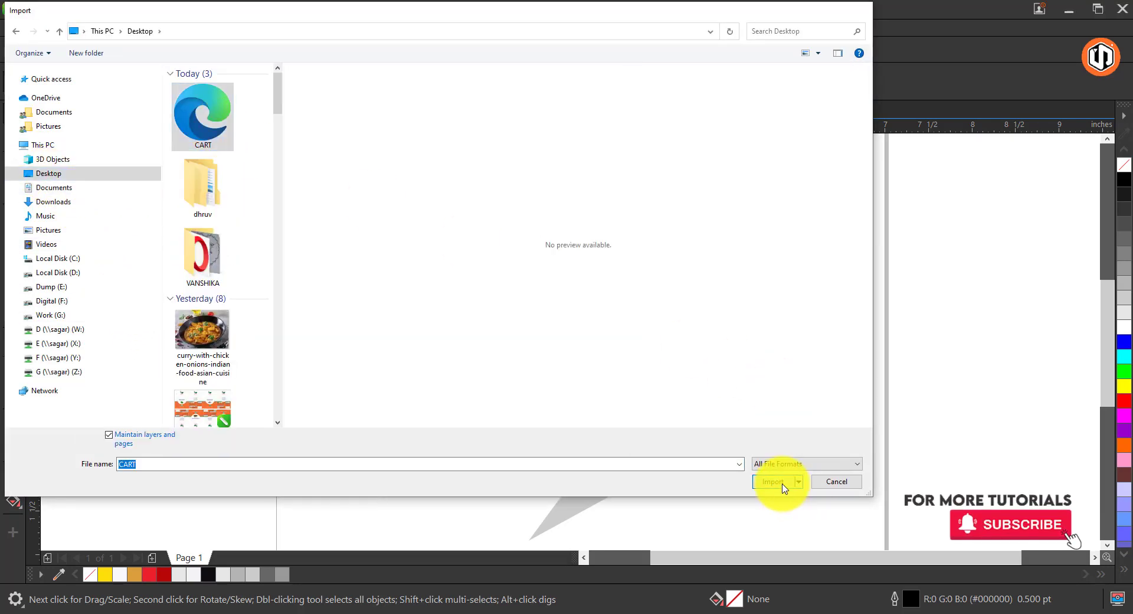
{"action": "left_click", "coordinate": [783, 483]}
{"action": "left_click_drag", "start_coordinate": [385, 363], "coordinate": [493, 435]}
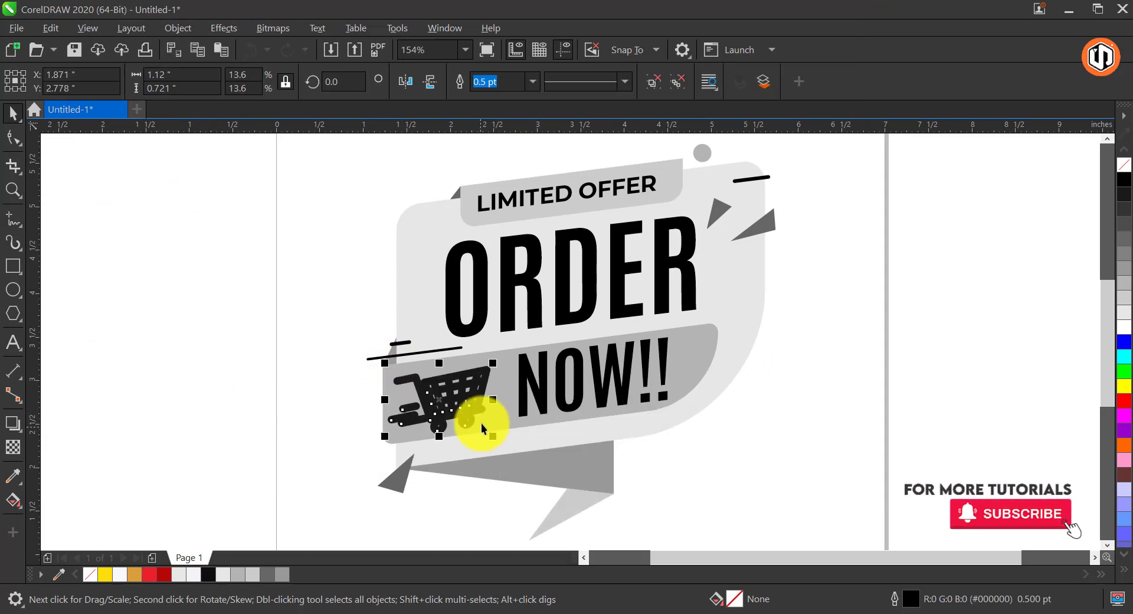
Remove the cart icon's outline and move the icon closer to "NOW!!" on the band.
{"action": "right_click", "coordinate": [1124, 164]}
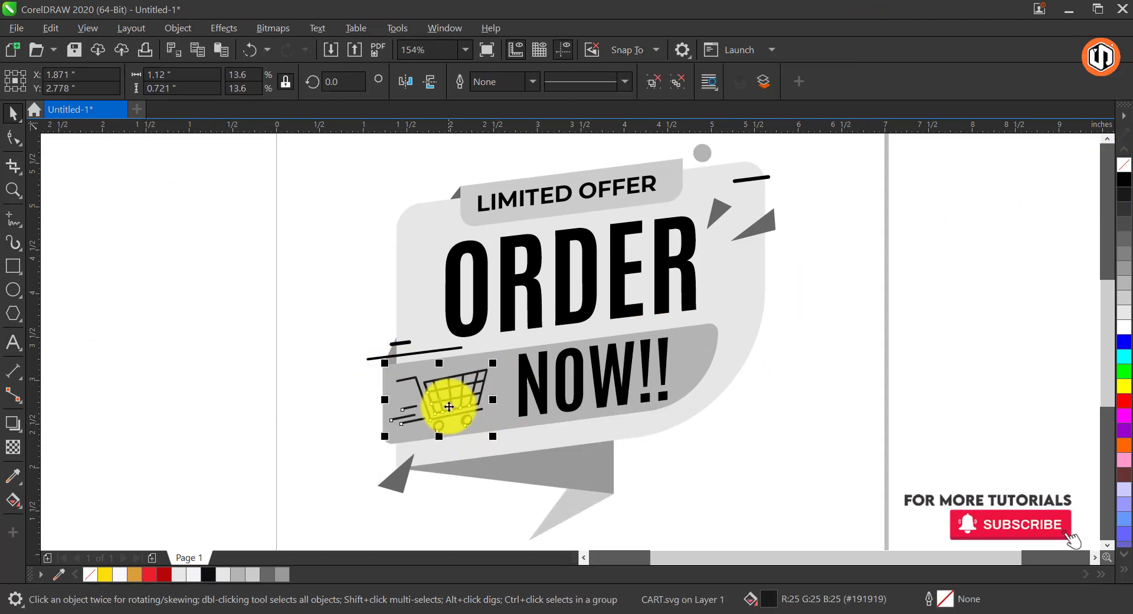
{"action": "left_click_drag", "start_coordinate": [449, 407], "coordinate": [455, 402]}
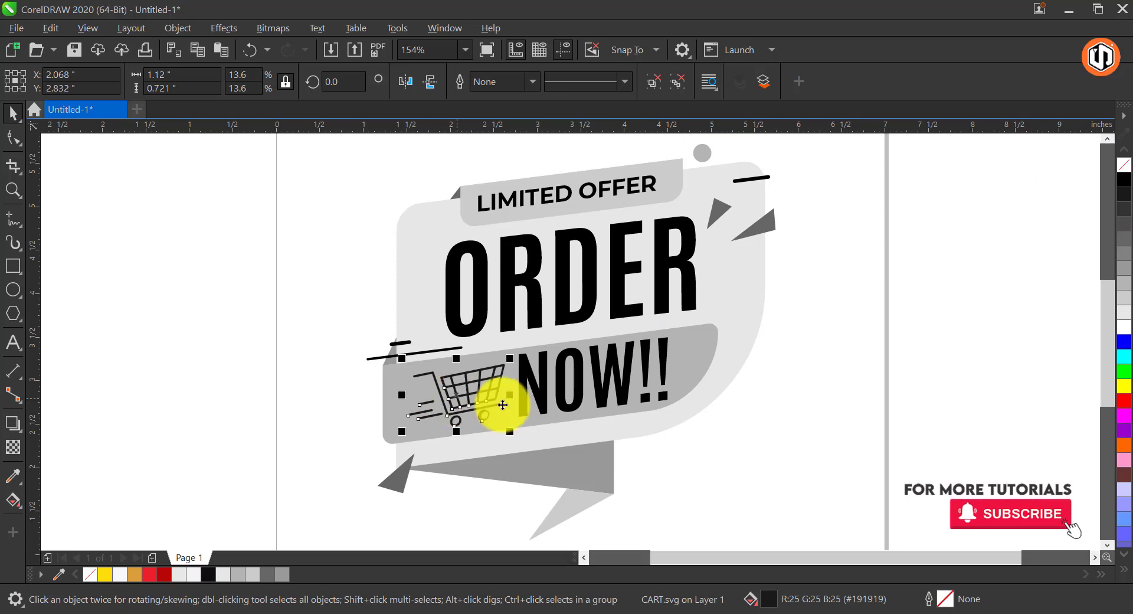
{"action": "left_click", "coordinate": [877, 303]}
Fill the large rounded badge shape behind "ORDER" with red.
{"action": "left_click", "coordinate": [729, 328]}
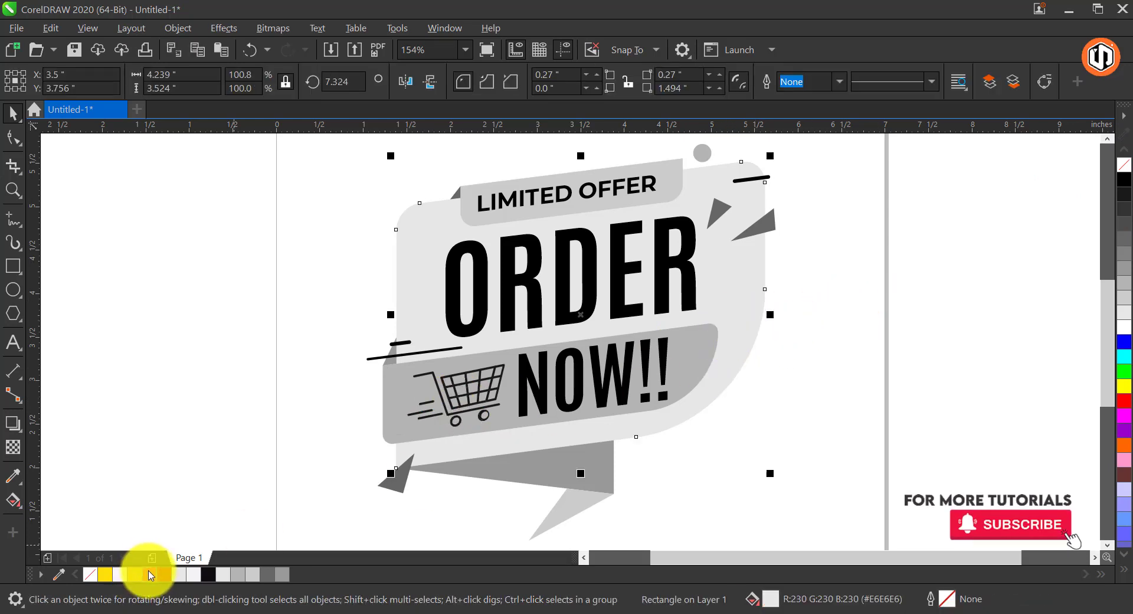
{"action": "left_click", "coordinate": [149, 574]}
Fill the "ORDER" text with white and add a black drop shadow offset 0.048 in by -0.063 in with a feather of 5.
{"action": "left_click", "coordinate": [523, 277]}
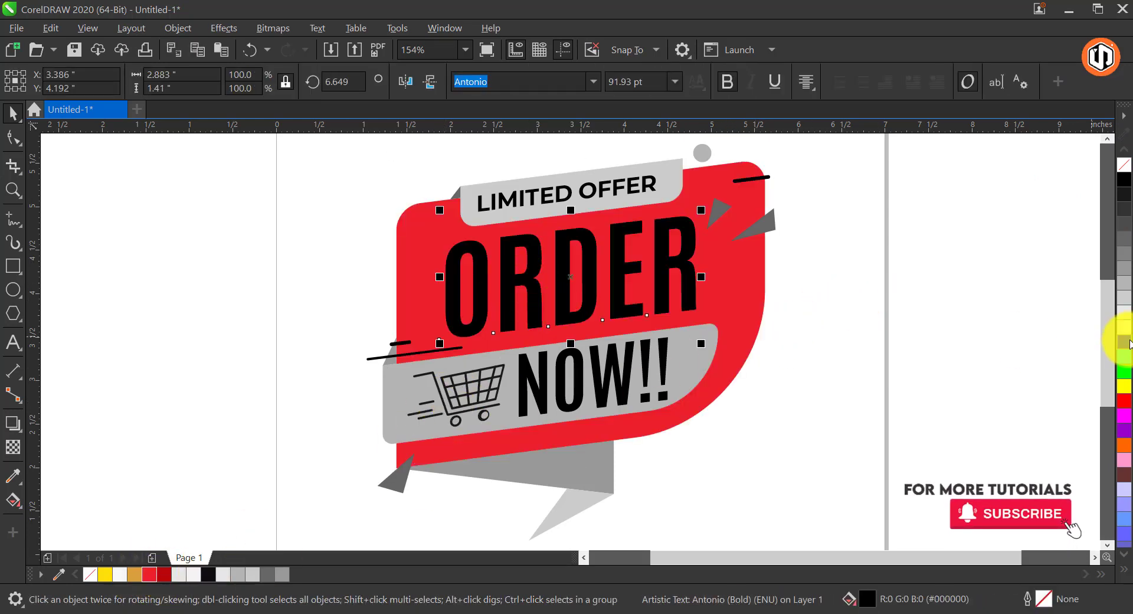
{"action": "left_click", "coordinate": [1126, 329]}
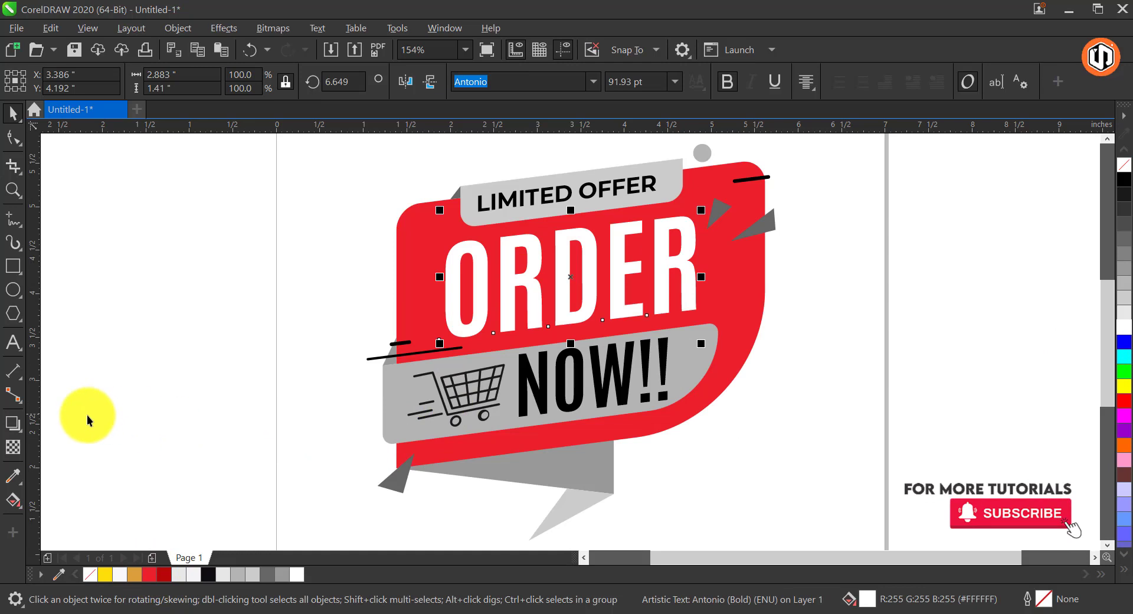
{"action": "left_click", "coordinate": [14, 424]}
{"action": "left_click_drag", "start_coordinate": [594, 296], "coordinate": [621, 343]}
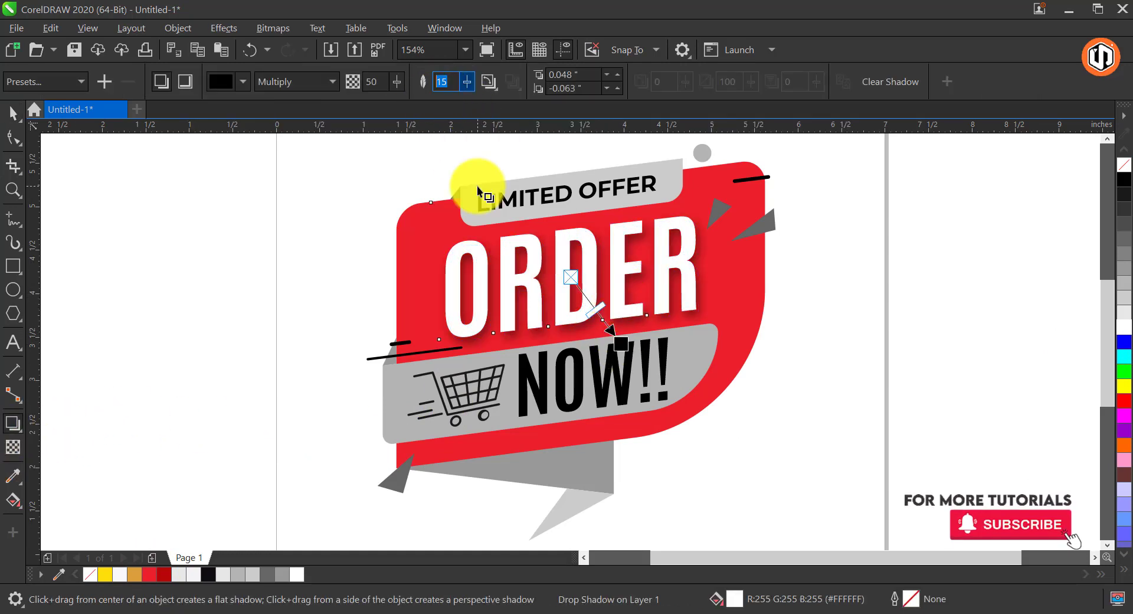
{"action": "type", "text": "5"}
{"action": "key", "text": "Return"}
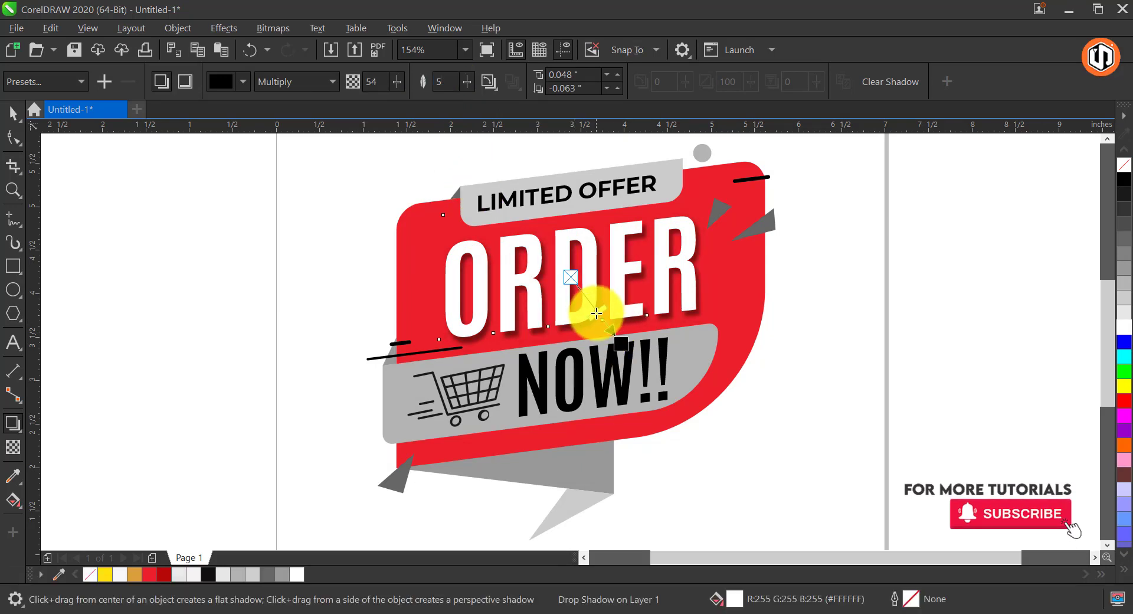
{"action": "key", "text": "space"}
Fill the band behind "LIMITED OFFER" with yellow and both small ribbon folds beside the bands with ochre #DA9F3B.
{"action": "left_click", "coordinate": [439, 206]}
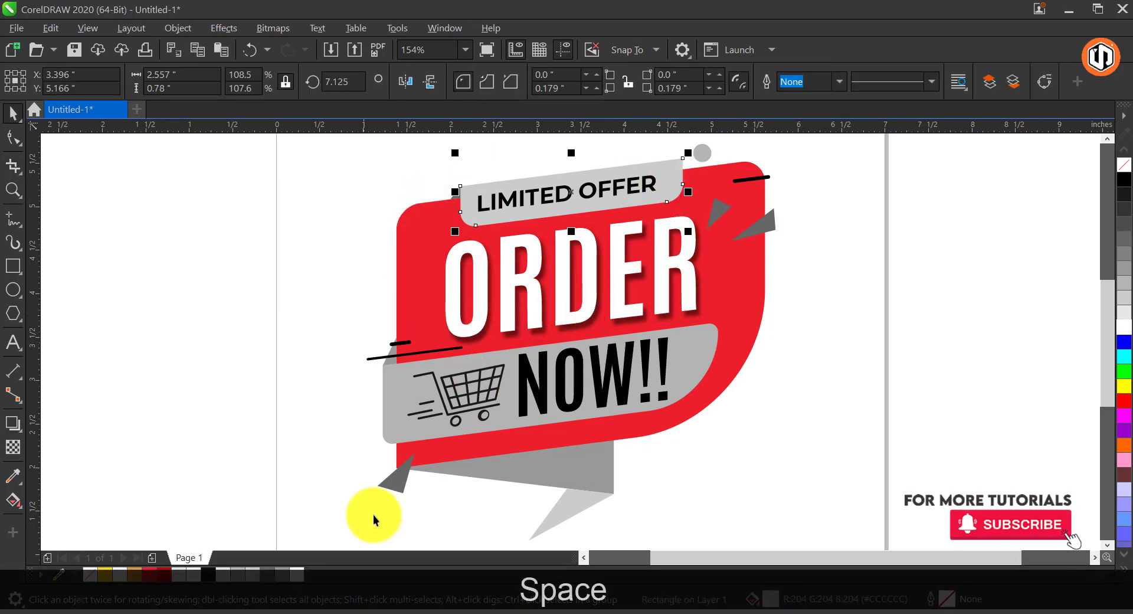
{"action": "left_click", "coordinate": [455, 192]}
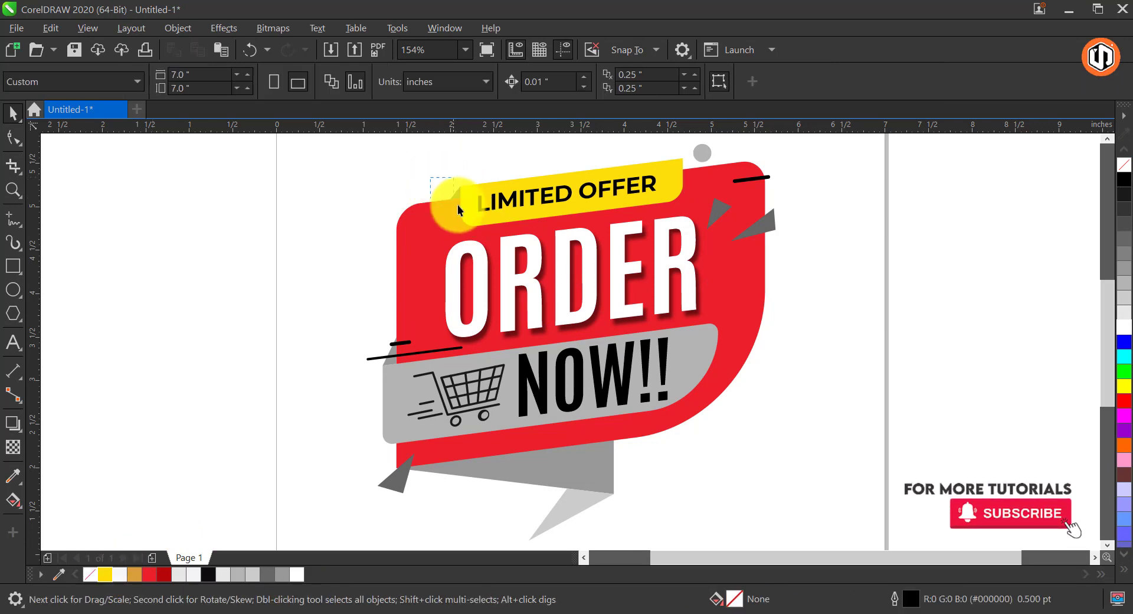
{"action": "left_click", "coordinate": [135, 574]}
{"action": "left_click", "coordinate": [388, 360]}
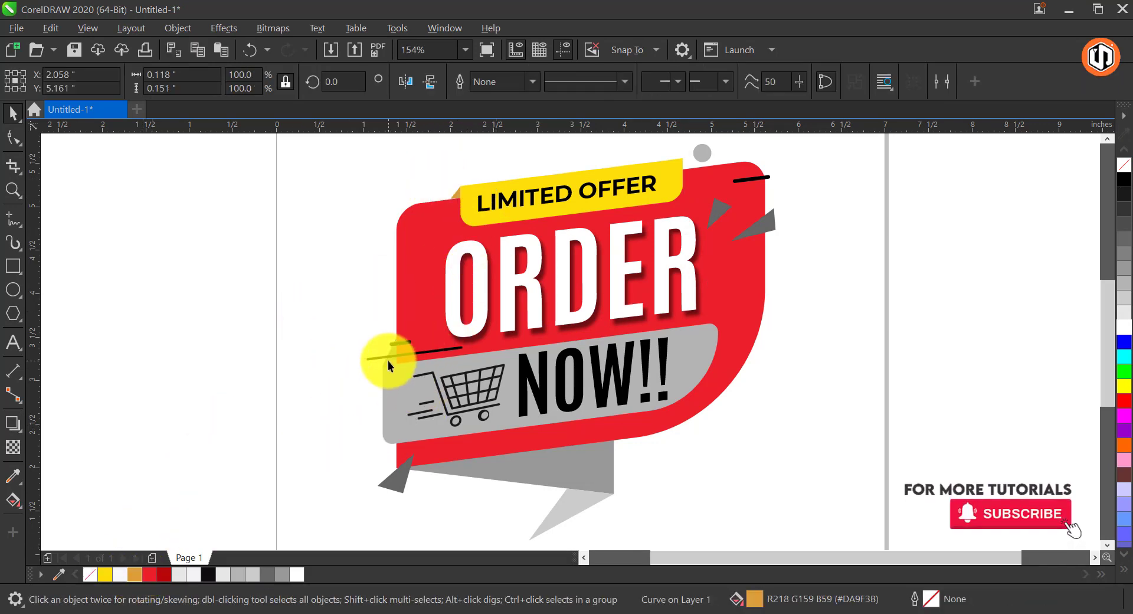
{"action": "key", "text": "ctrl+r"}
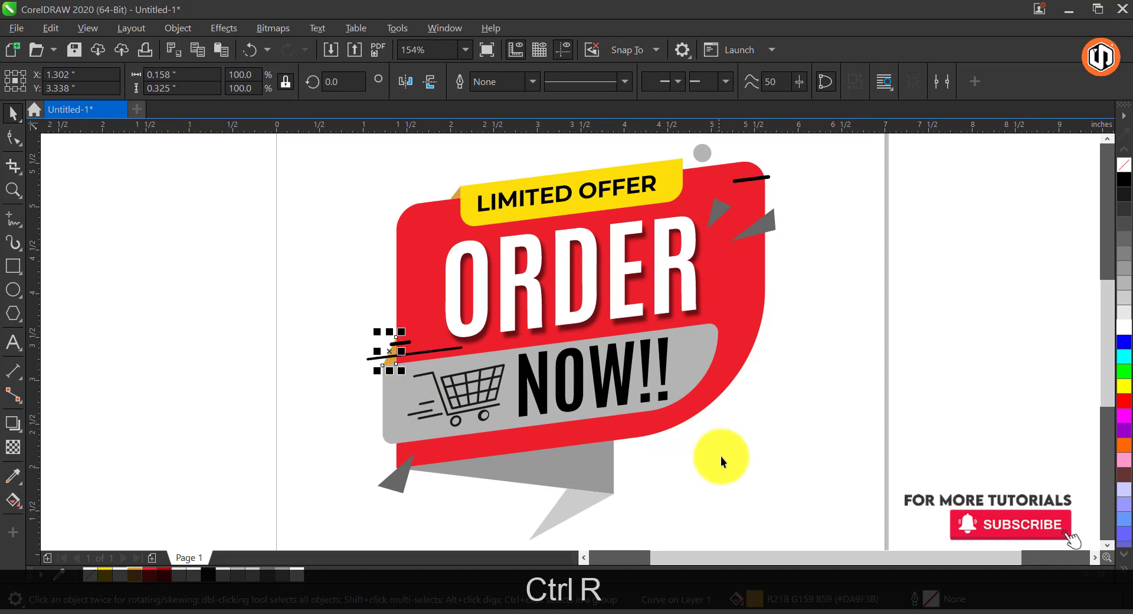
Fill the two upper-right triangles and the circle with yellow #FDDE09, and place a copy of the circle above the start of the "NOW!!" band.
{"action": "left_click", "coordinate": [753, 229], "text": "shift"}
{"action": "left_click", "coordinate": [702, 155], "text": "shift"}
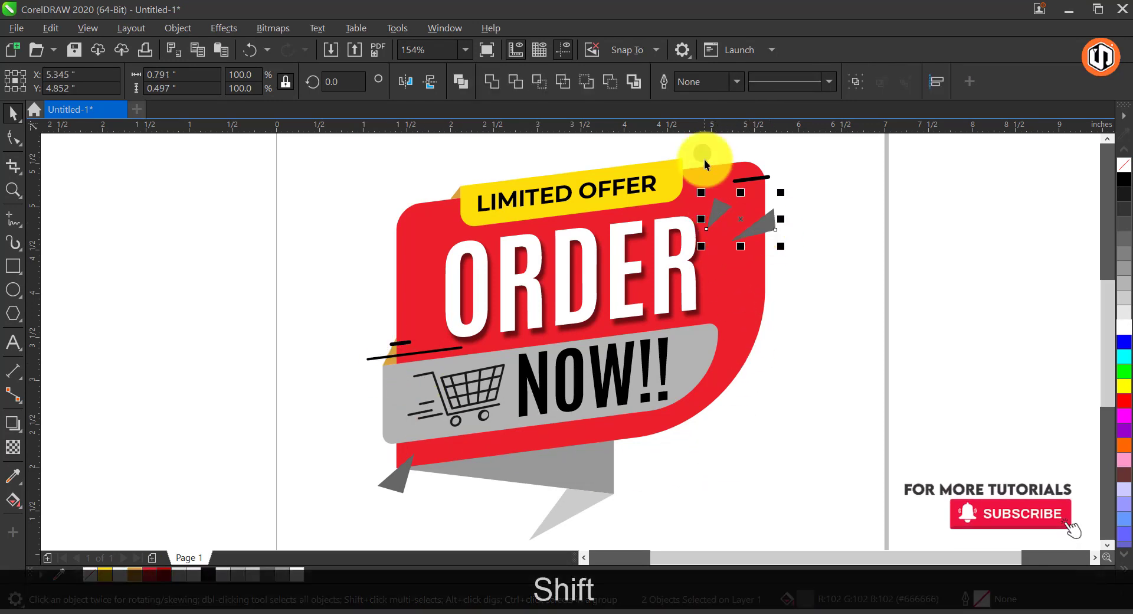
{"action": "left_click", "coordinate": [104, 575]}
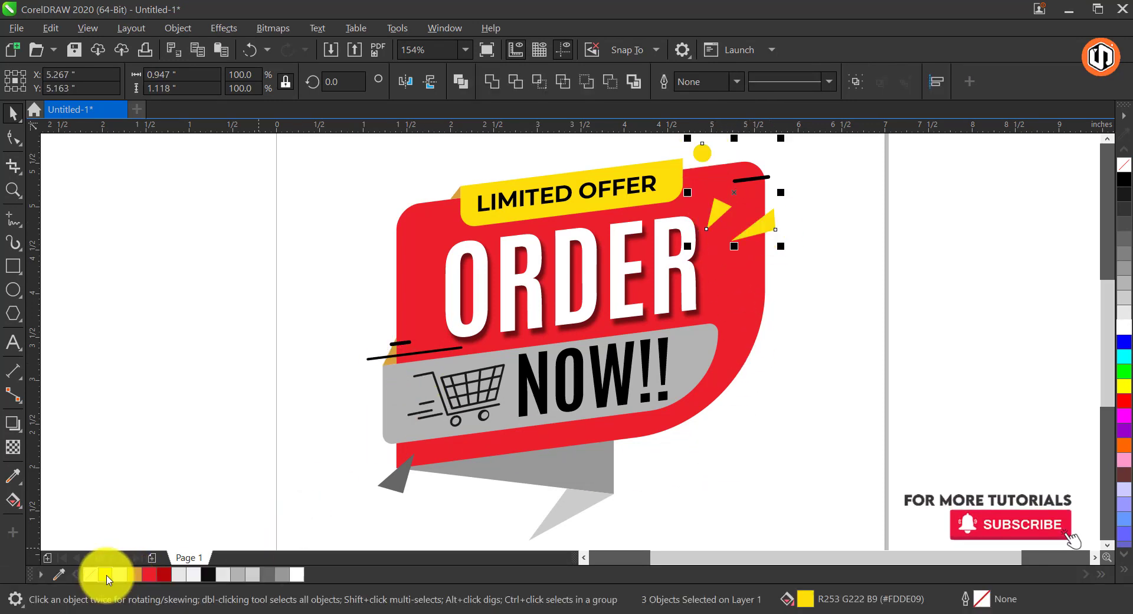
{"action": "left_click", "coordinate": [352, 355]}
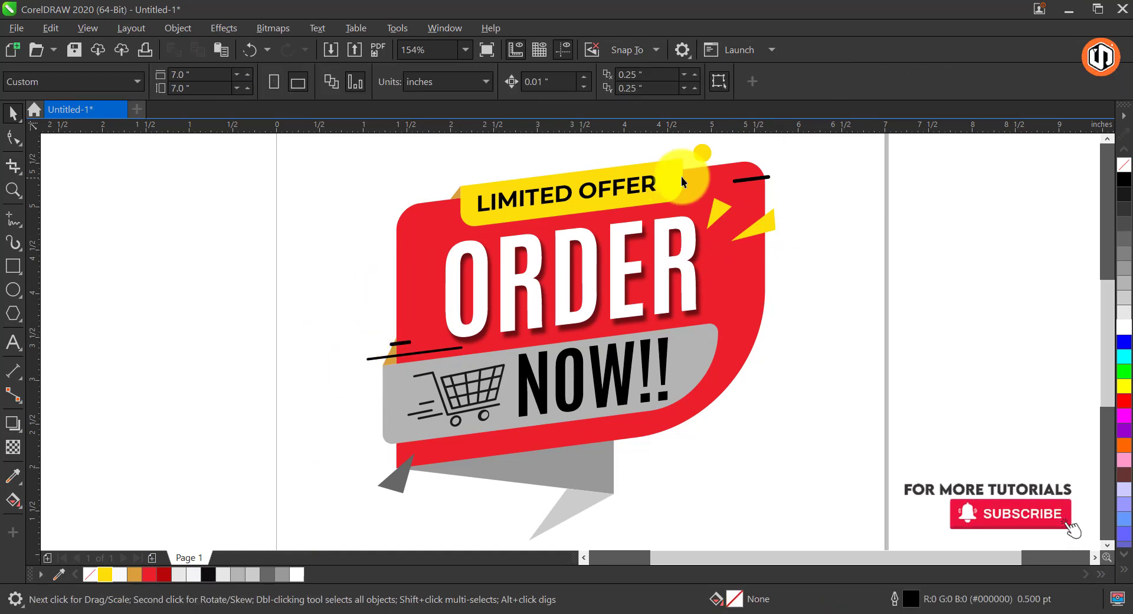
{"action": "left_click_drag", "start_coordinate": [704, 154], "coordinate": [410, 324]}
{"action": "left_click", "coordinate": [367, 256]}
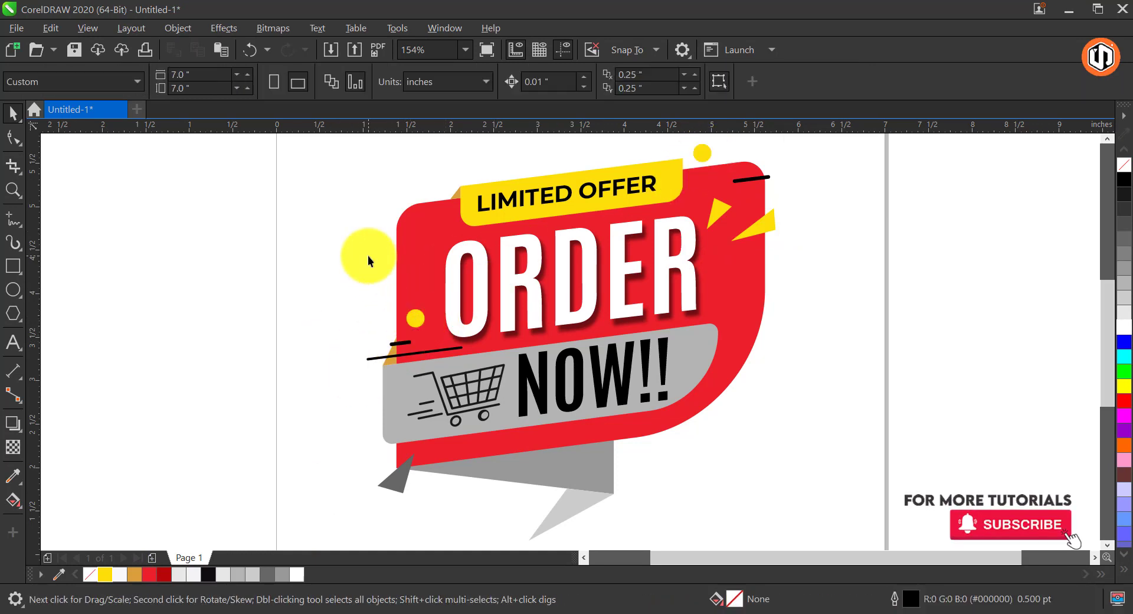
Fill the band behind "NOW!!" with yellow #FDDE09 and the folded ribbon below the badge with dark red.
{"action": "left_click", "coordinate": [403, 391]}
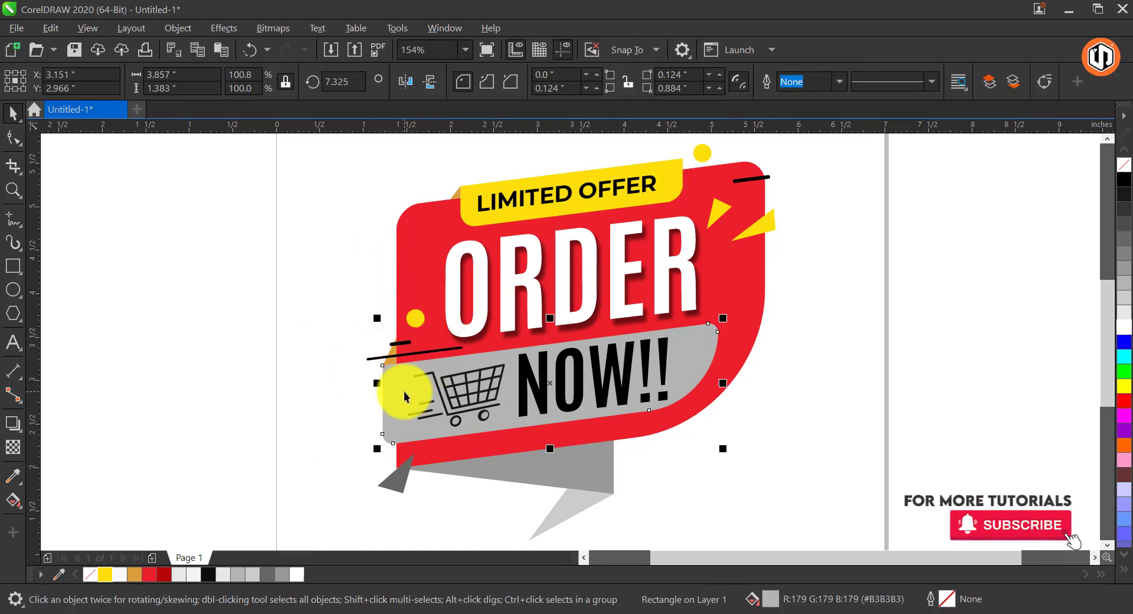
{"action": "left_click", "coordinate": [104, 575]}
{"action": "left_click", "coordinate": [595, 475]}
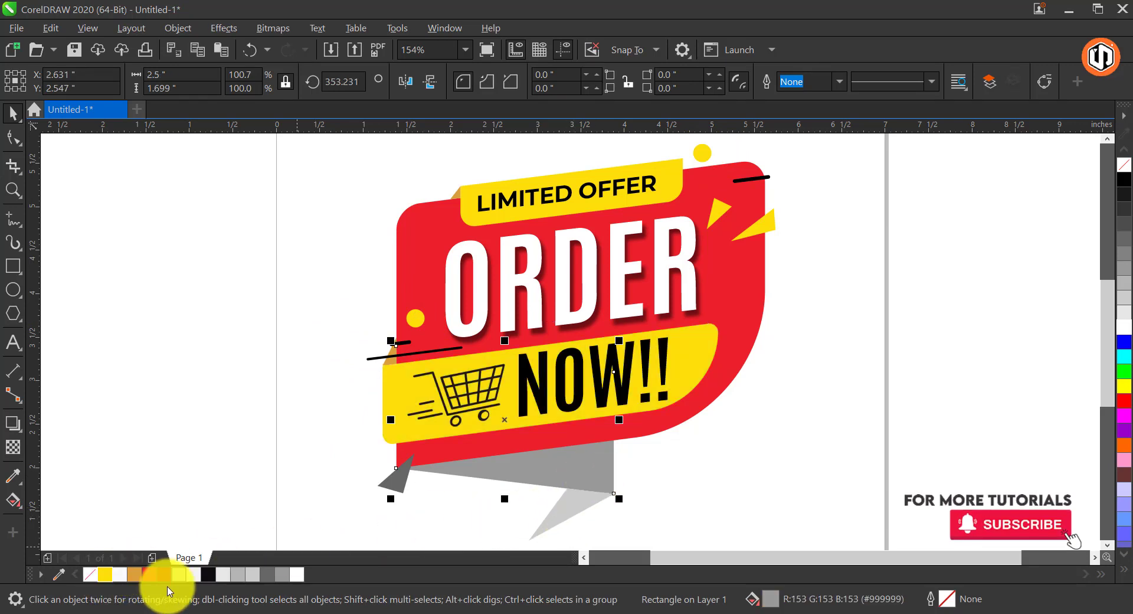
{"action": "left_click", "coordinate": [164, 573]}
Fill the ribbon's pointed tail with red #EB202A and the small triangle at the badge's lower-left corner with yellow.
{"action": "left_click", "coordinate": [562, 505]}
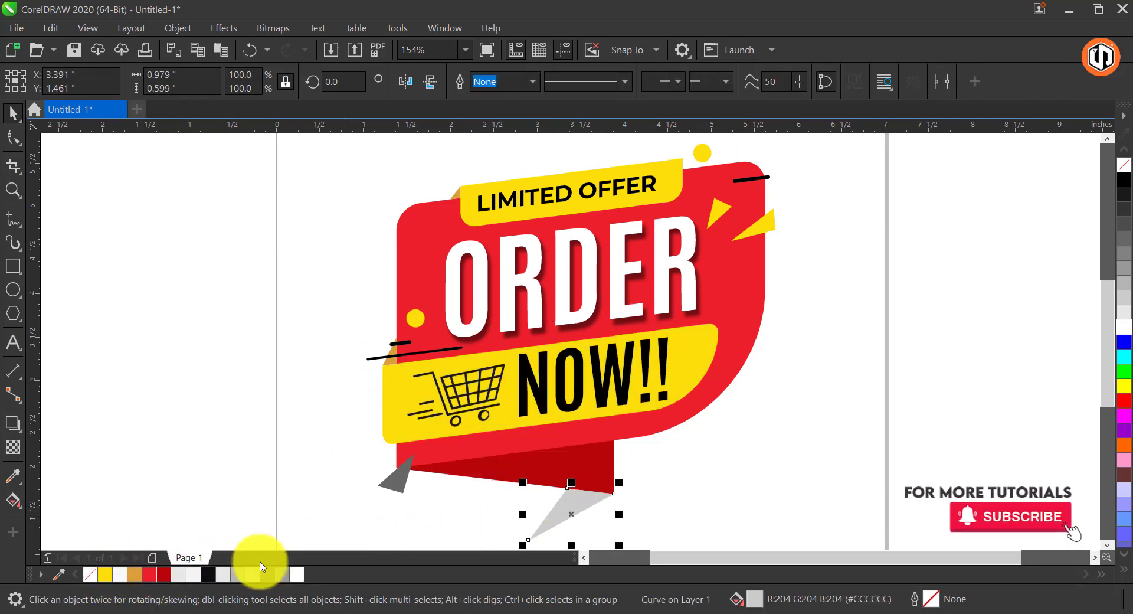
{"action": "left_click", "coordinate": [149, 574]}
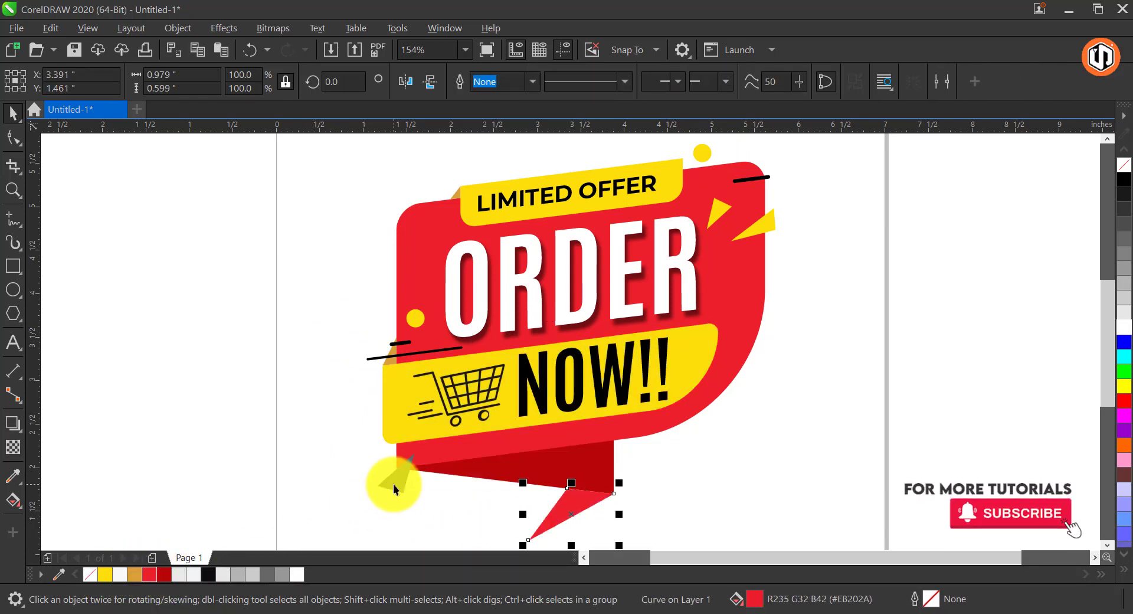
{"action": "left_click", "coordinate": [105, 575]}
Add a black drop shadow to the "NOW!!" band with a feather of 5, offset about 0.065 in by -0.032 in.
{"action": "left_click", "coordinate": [401, 386]}
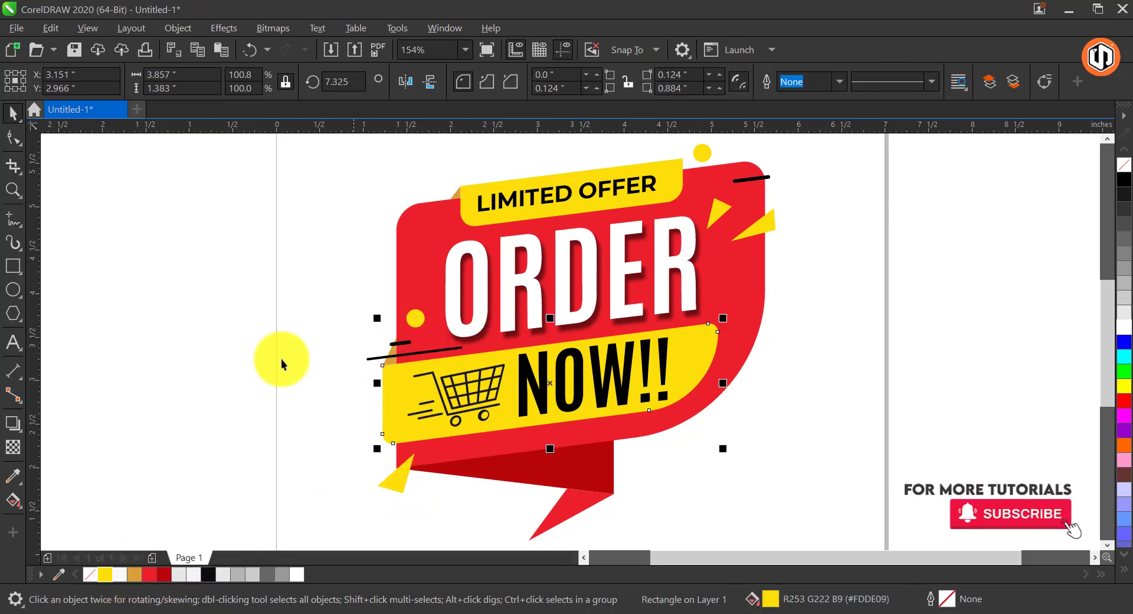
{"action": "left_click", "coordinate": [13, 423]}
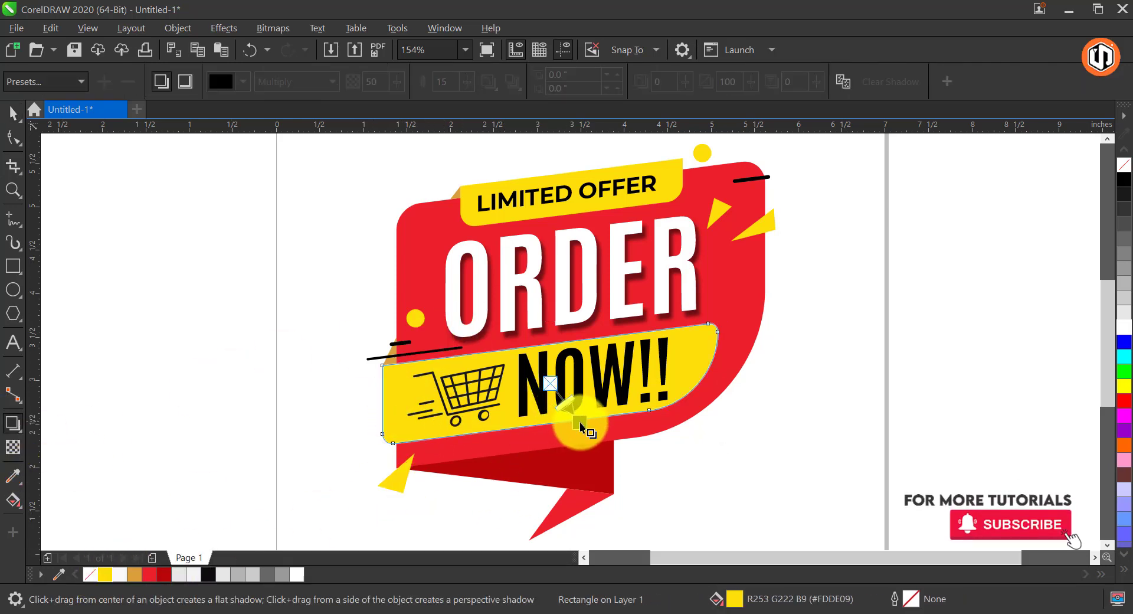
{"action": "left_click_drag", "start_coordinate": [624, 443], "coordinate": [621, 444]}
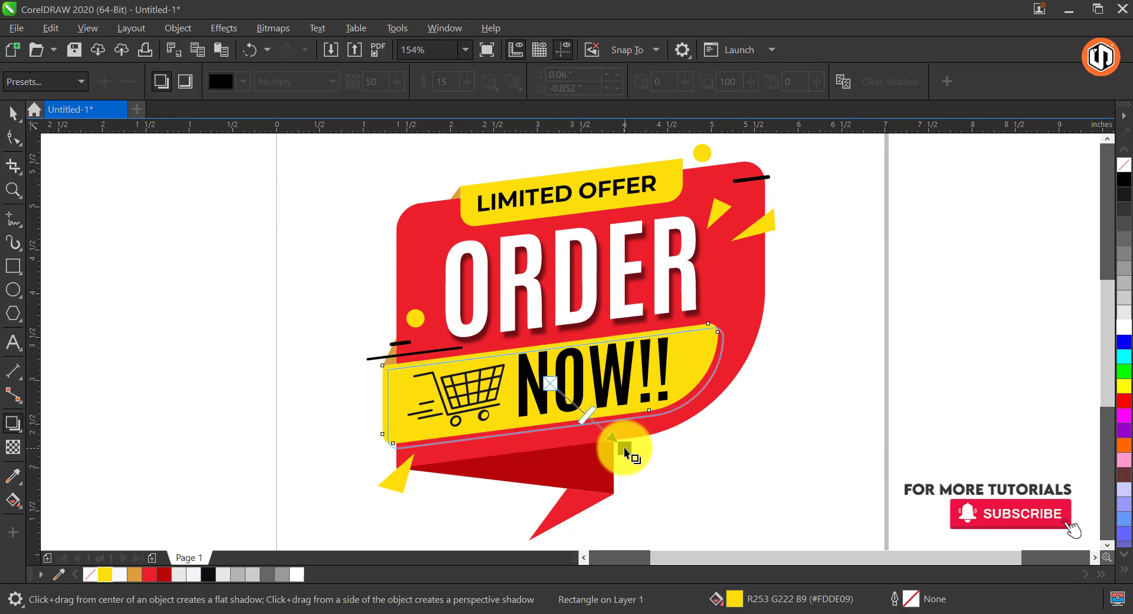
{"action": "left_click", "coordinate": [445, 82]}
{"action": "type", "text": "5"}
{"action": "key", "text": "Return"}
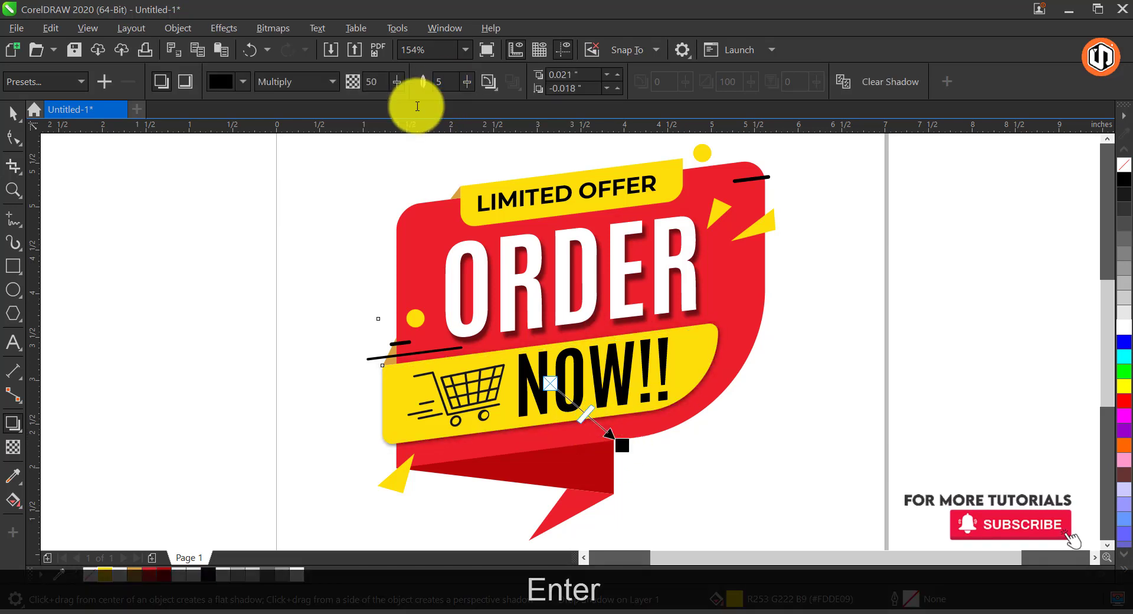
{"action": "left_click_drag", "start_coordinate": [623, 445], "coordinate": [678, 446]}
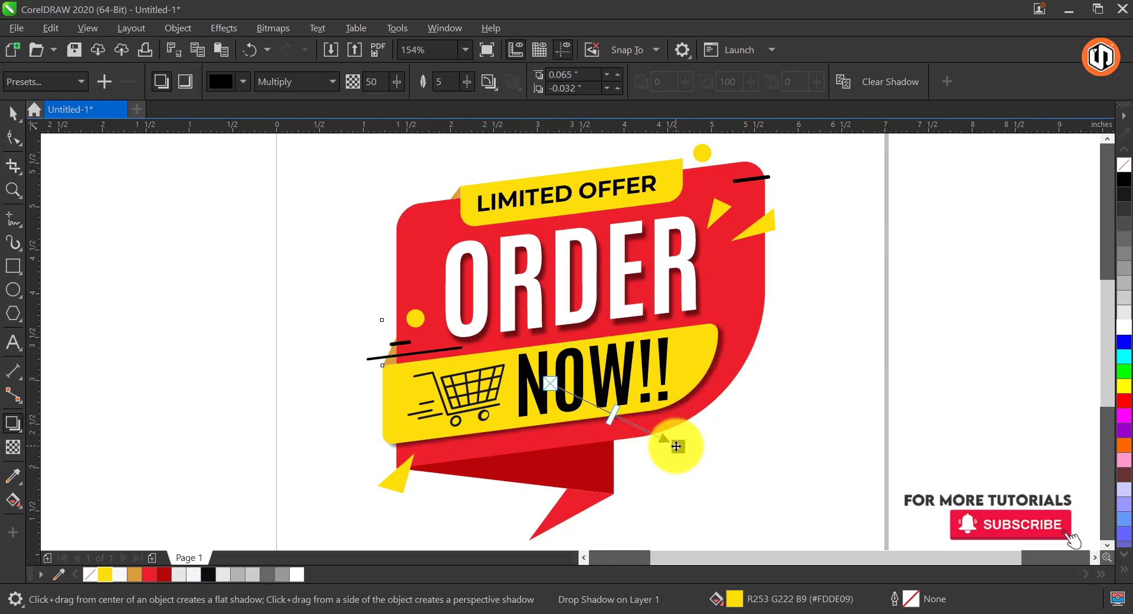
{"action": "key", "text": "space"}
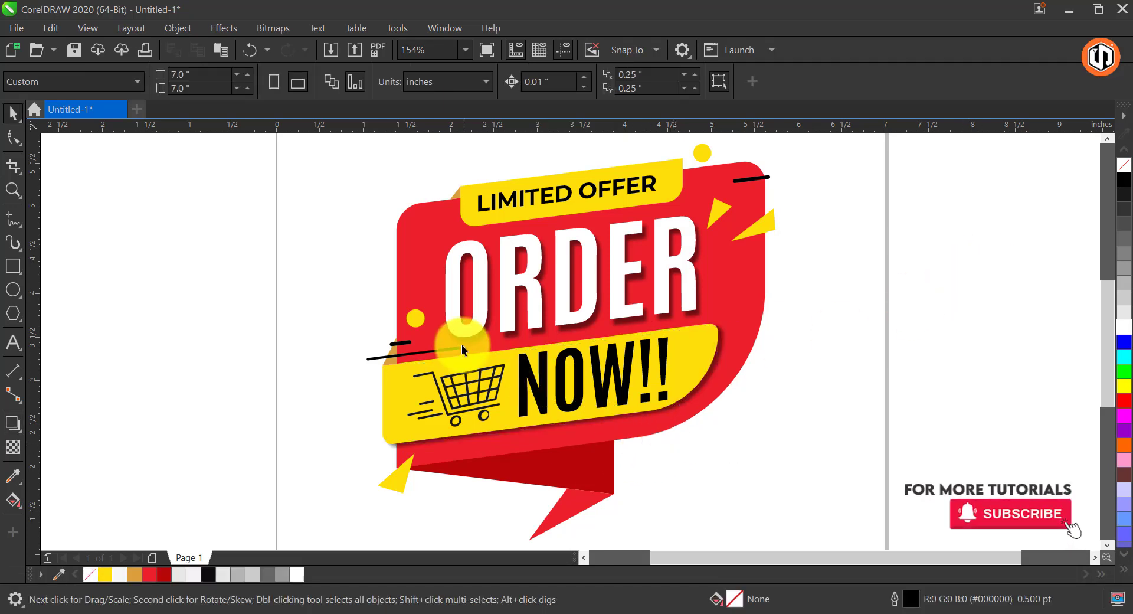
Place a copy of the yellow circle after "ORDER" near the badge's right edge and shrink it to about 0.137 in across.
{"action": "left_click", "coordinate": [753, 306]}
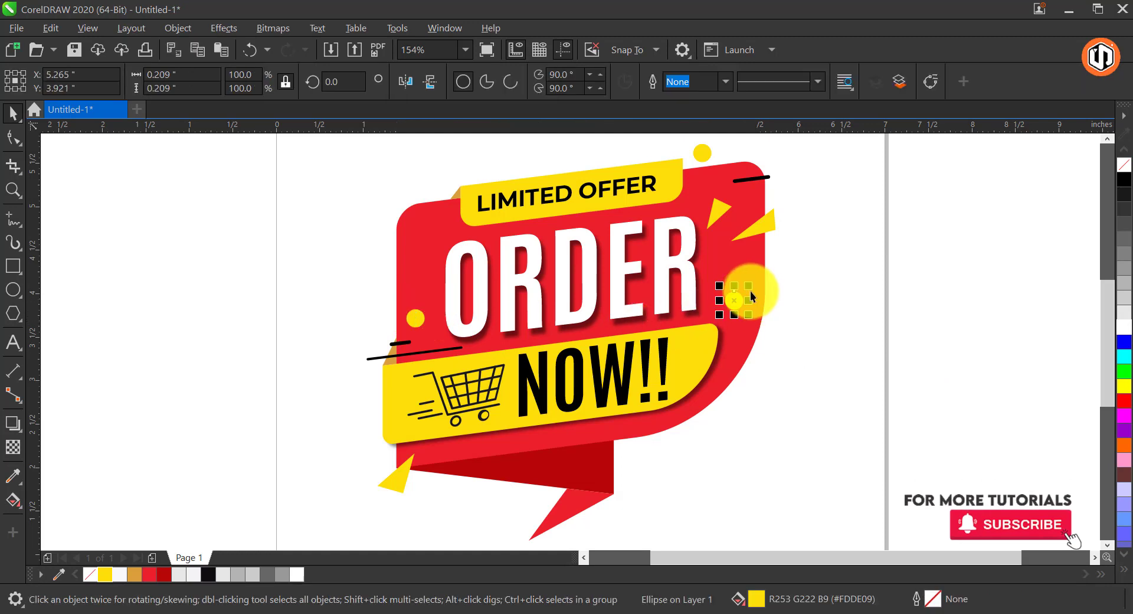
{"action": "left_click_drag", "start_coordinate": [750, 292], "coordinate": [743, 299]}
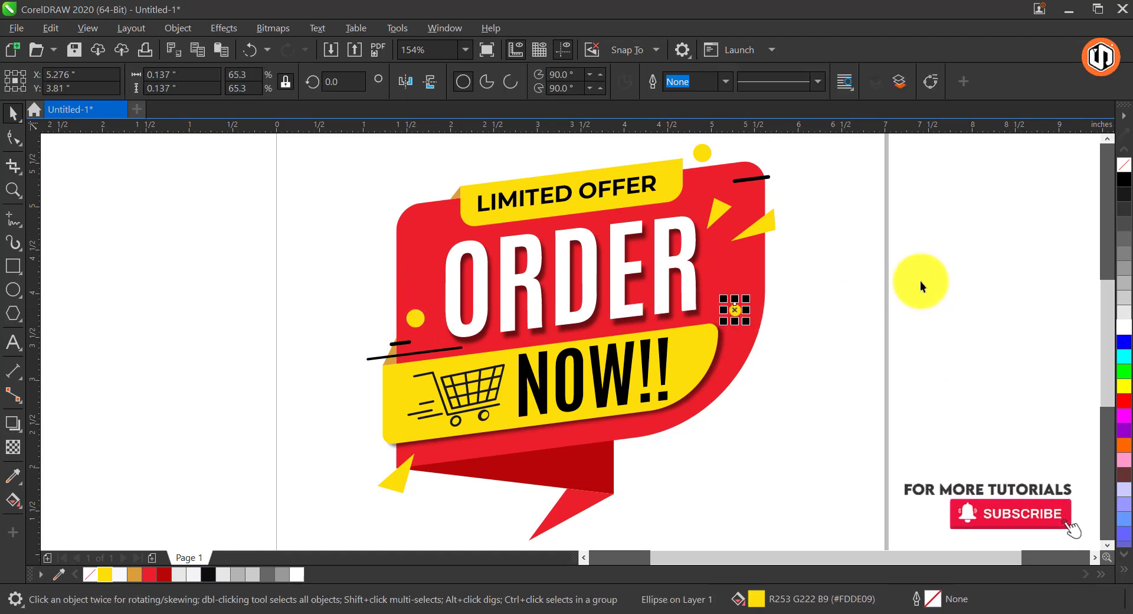
{"action": "left_click", "coordinate": [891, 307]}
Draw a thin ellipse about 1.858 by 0.042 in below the ribbon's tail, filled with black and without outline.
{"action": "key", "text": "shift+F4"}
{"action": "key", "text": "F2"}
{"action": "left_click_drag", "start_coordinate": [348, 326], "coordinate": [696, 478]}
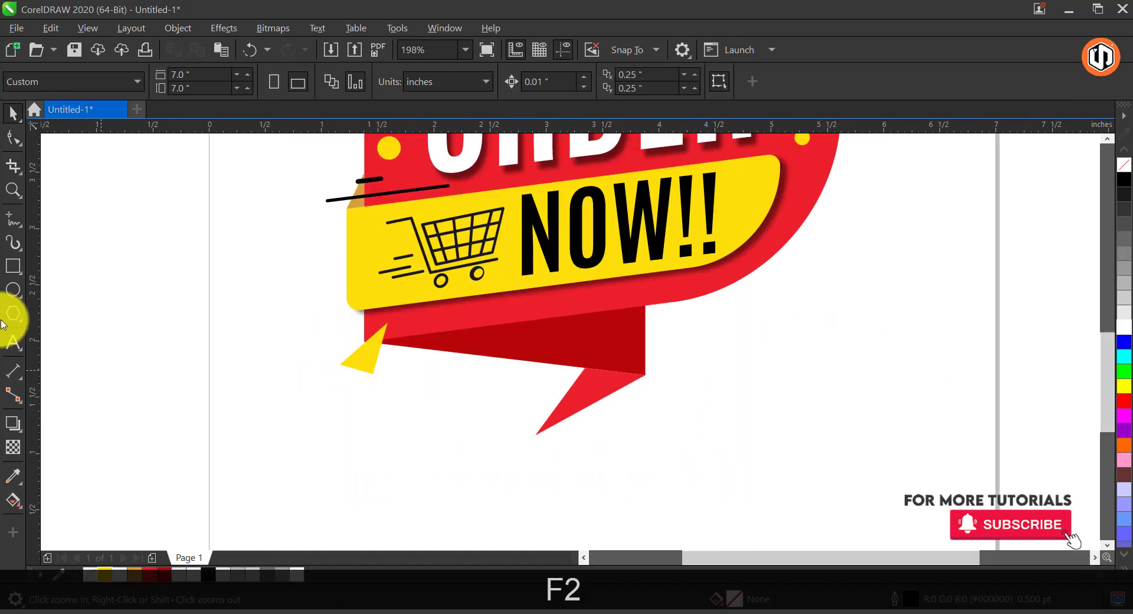
{"action": "left_click", "coordinate": [13, 289]}
{"action": "mouse_move", "coordinate": [481, 469]}
{"action": "left_mouse_down"}
{"action": "mouse_move", "coordinate": [582, 484]}
{"action": "mouse_move", "coordinate": [694, 471]}
{"action": "left_mouse_up"}
{"action": "key", "text": "space"}
{"action": "left_click", "coordinate": [1124, 238]}
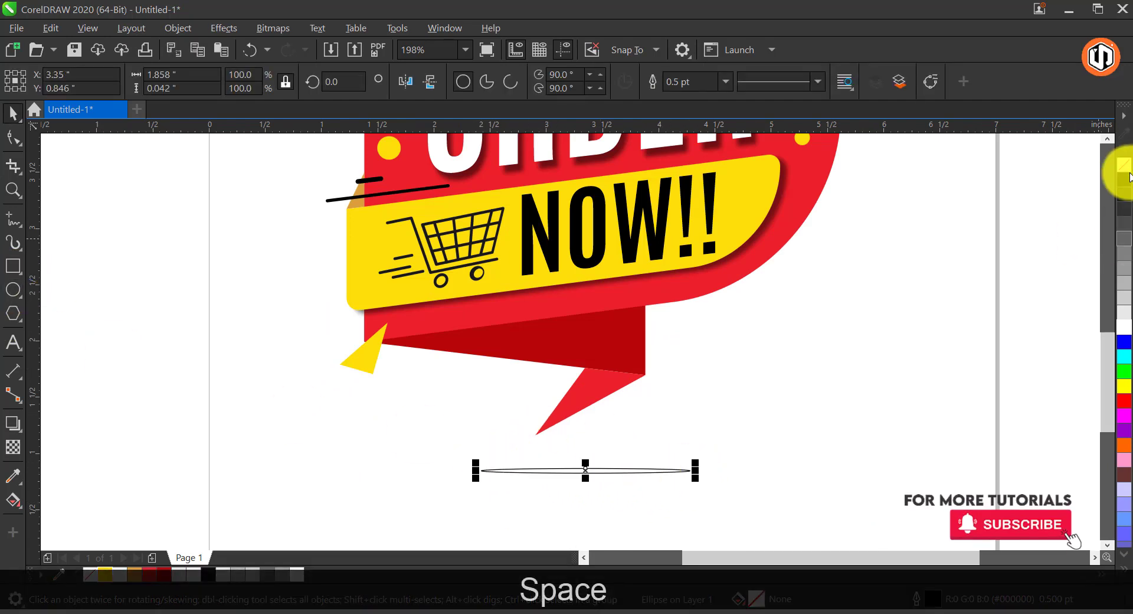
{"action": "right_click", "coordinate": [1123, 164]}
{"action": "left_click", "coordinate": [1124, 180]}
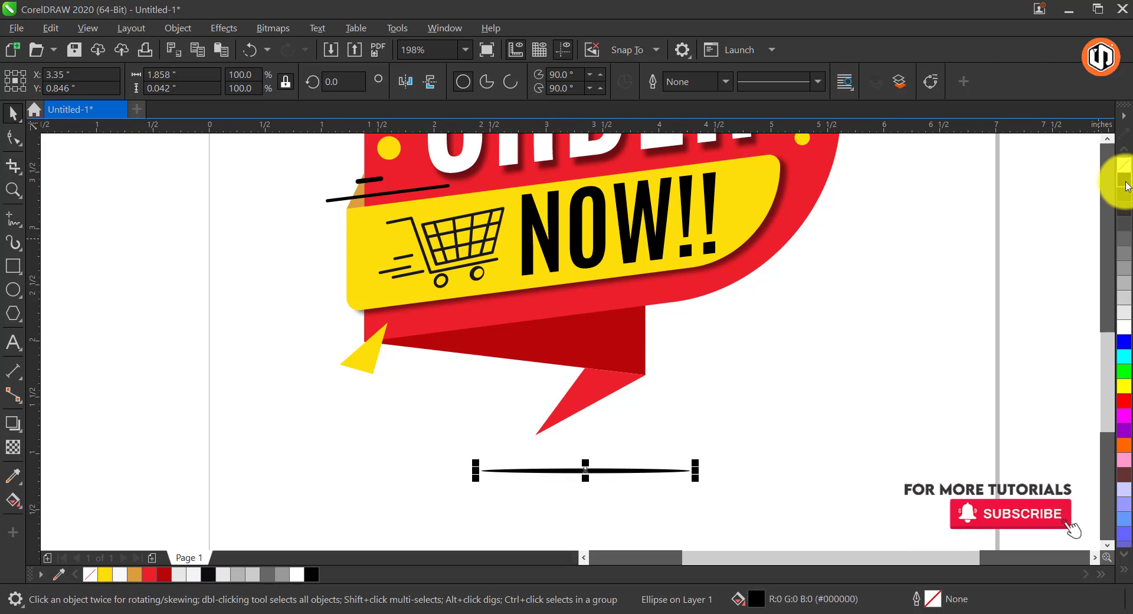
Convert the black ellipse to a 300 dpi RGB Color (24-bit) bitmap with anti-aliasing and a transparent background.
{"action": "left_click", "coordinate": [274, 27]}
{"action": "left_click", "coordinate": [290, 52]}
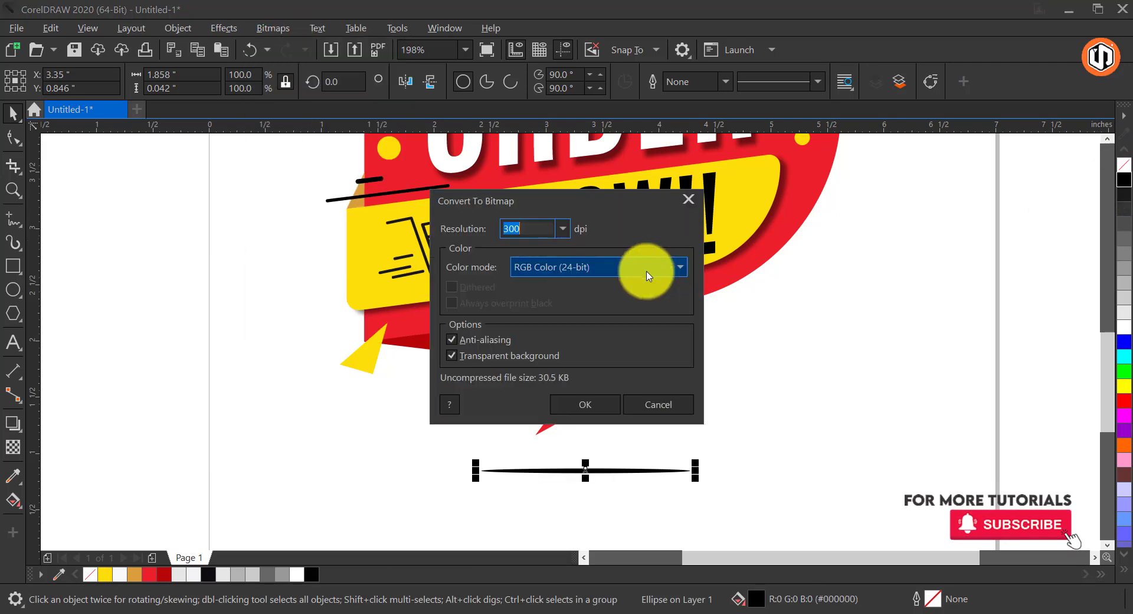
{"action": "left_click", "coordinate": [571, 405]}
Apply a Gaussian Blur to the ellipse bitmap and flatten it to about 0.128 in high.
{"action": "left_click", "coordinate": [223, 28]}
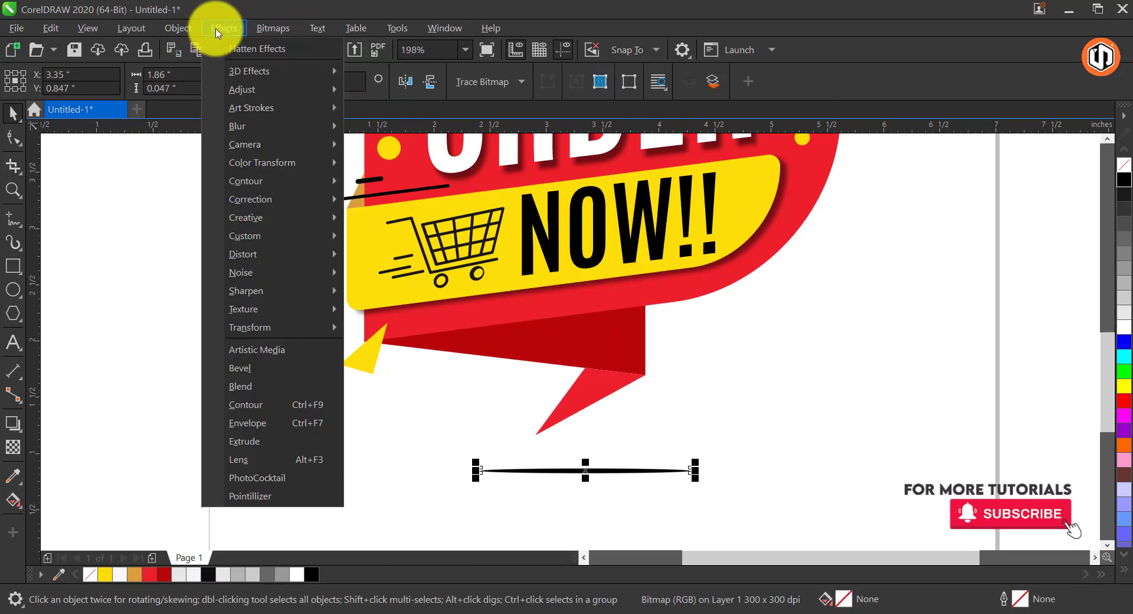
{"action": "mouse_move", "coordinate": [260, 126]}
{"action": "left_click", "coordinate": [421, 171]}
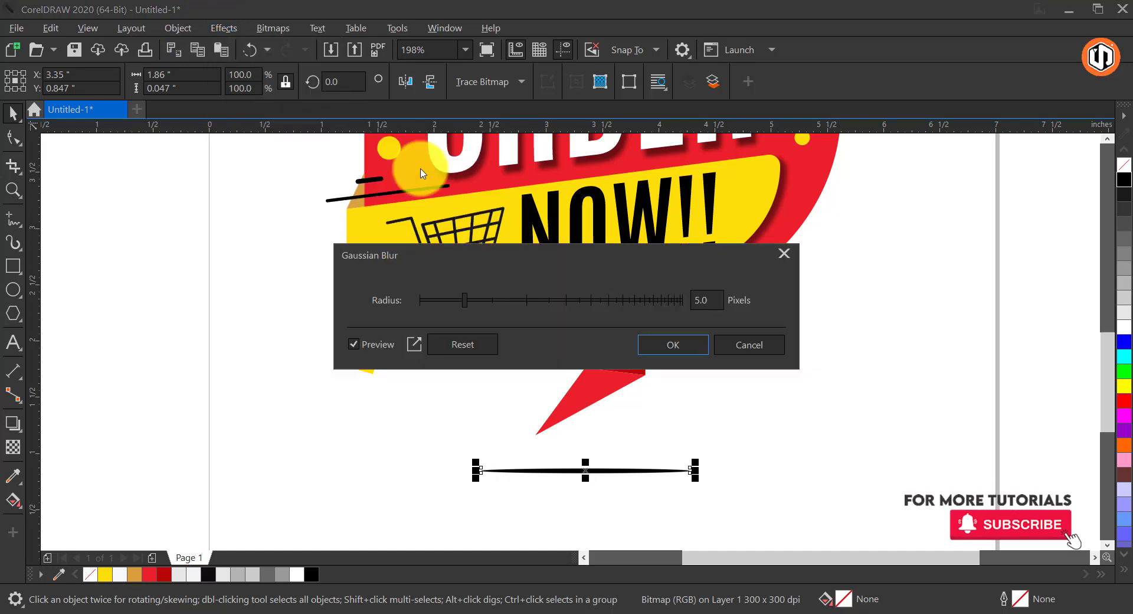
{"action": "left_click", "coordinate": [506, 299]}
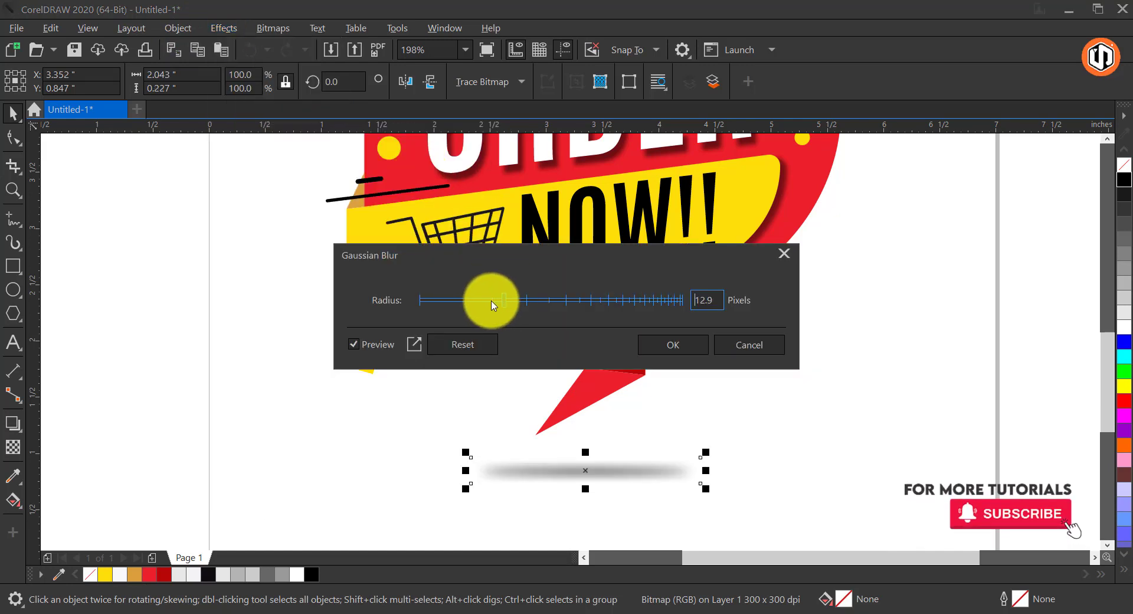
{"action": "left_click", "coordinate": [688, 352]}
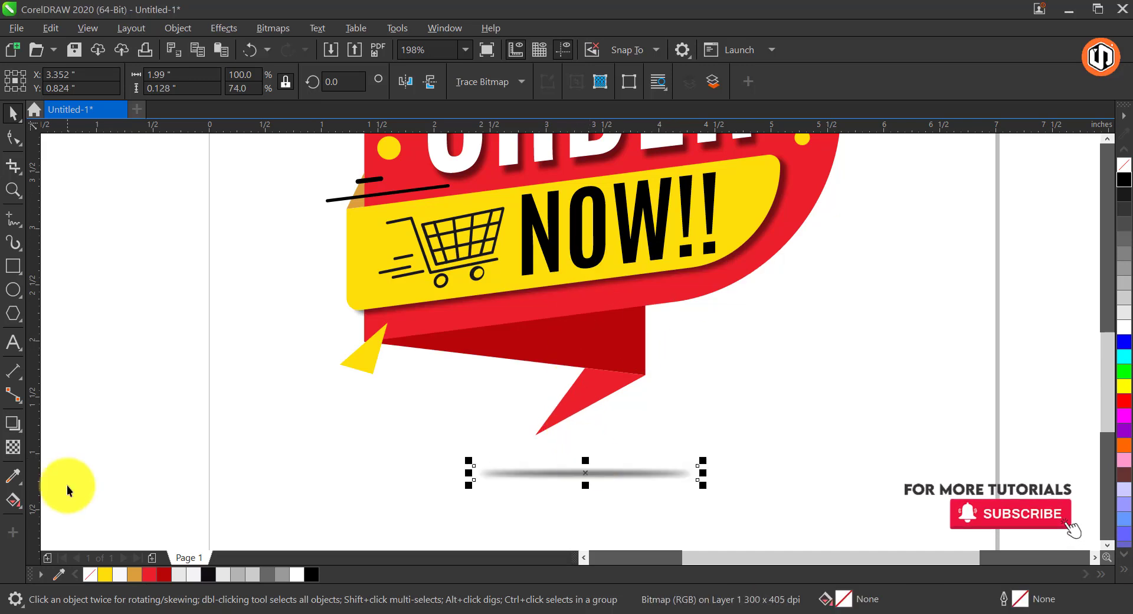
Apply a uniform transparency of 50 to the blurred ground shadow and move it slightly closer beneath the ribbon's tip.
{"action": "left_click", "coordinate": [13, 447]}
{"action": "left_click", "coordinate": [37, 81]}
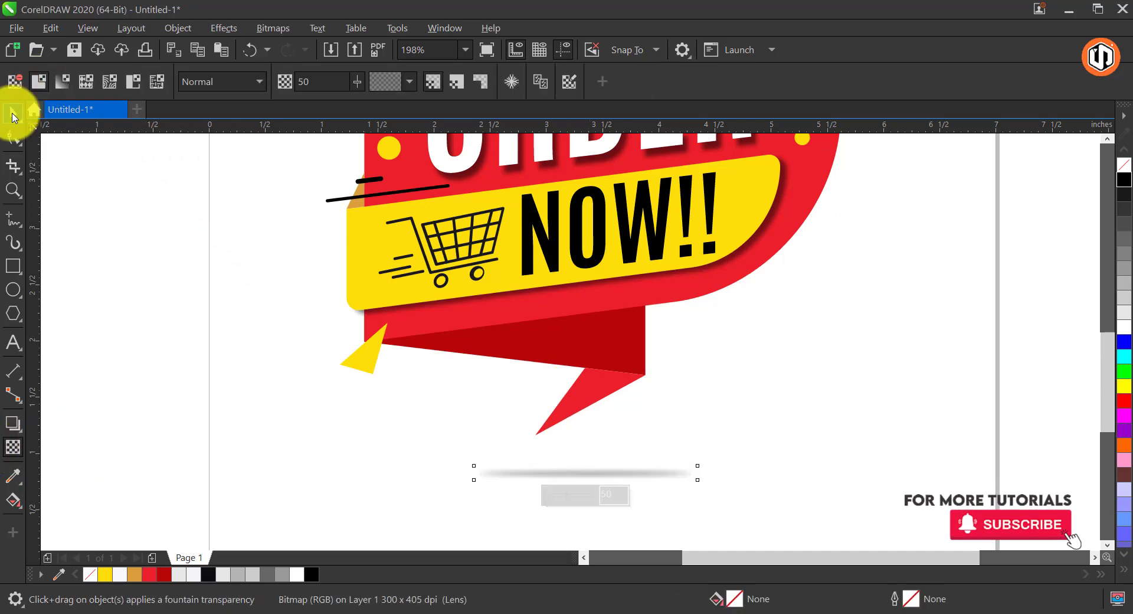
{"action": "left_click", "coordinate": [13, 112]}
{"action": "left_click", "coordinate": [670, 393]}
{"action": "key", "text": "shift+F4"}
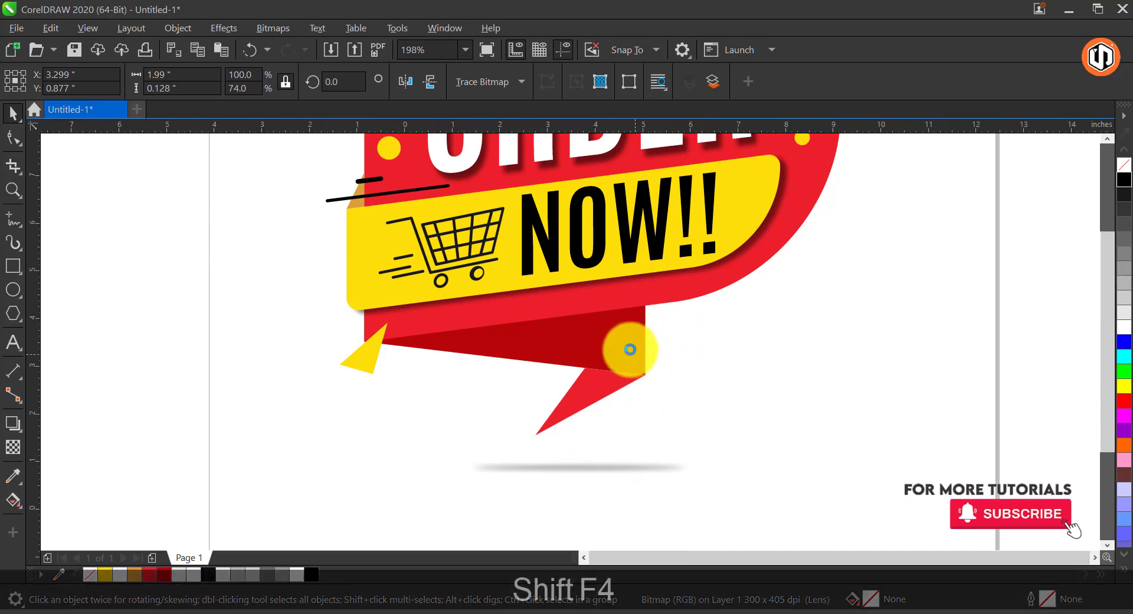
{"action": "key", "text": "F4"}
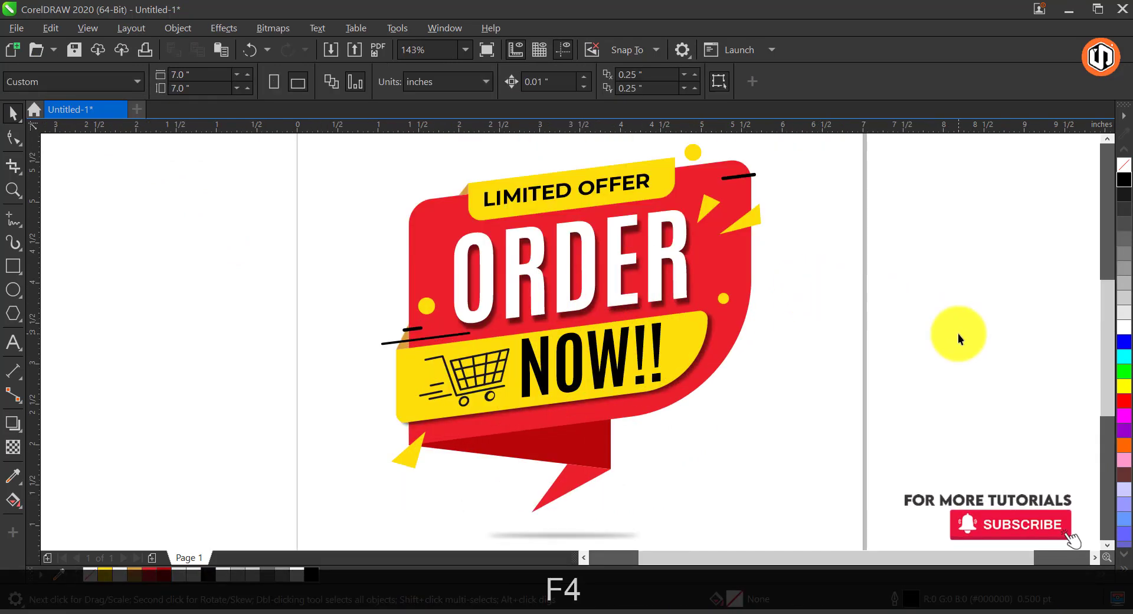